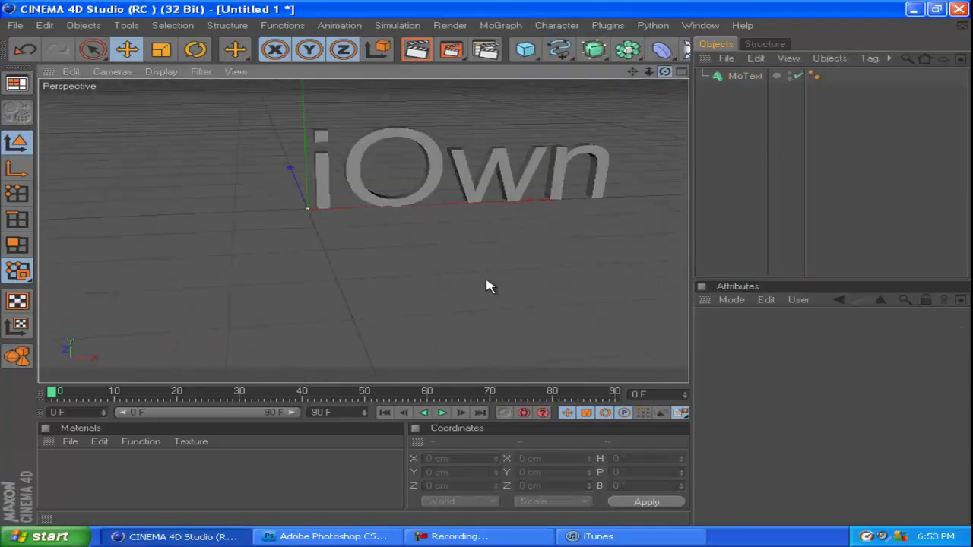
Set the iOwn text to the Most Wazted font and add a duplicate MoText copy.
click(920, 459)
key(Down)
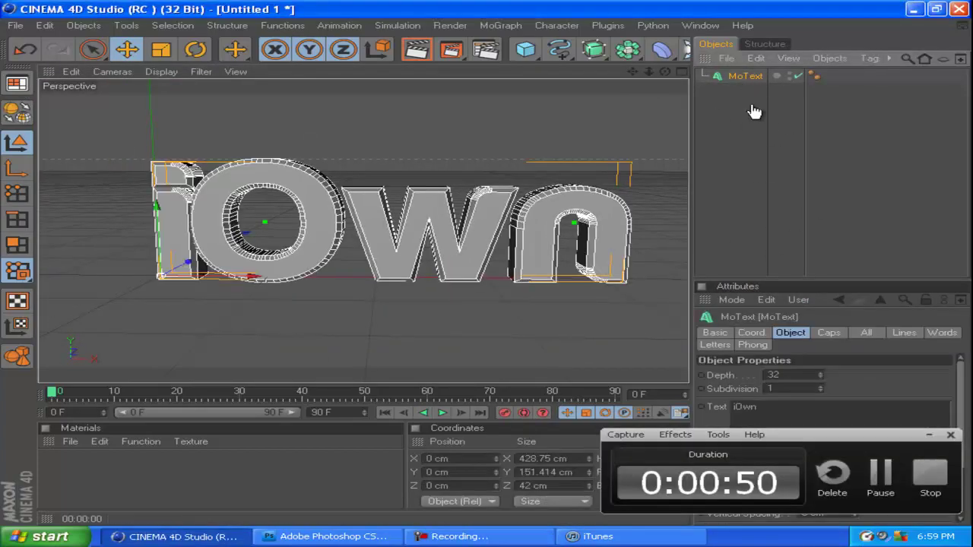
key(ctrl+c)
key(ctrl+v)
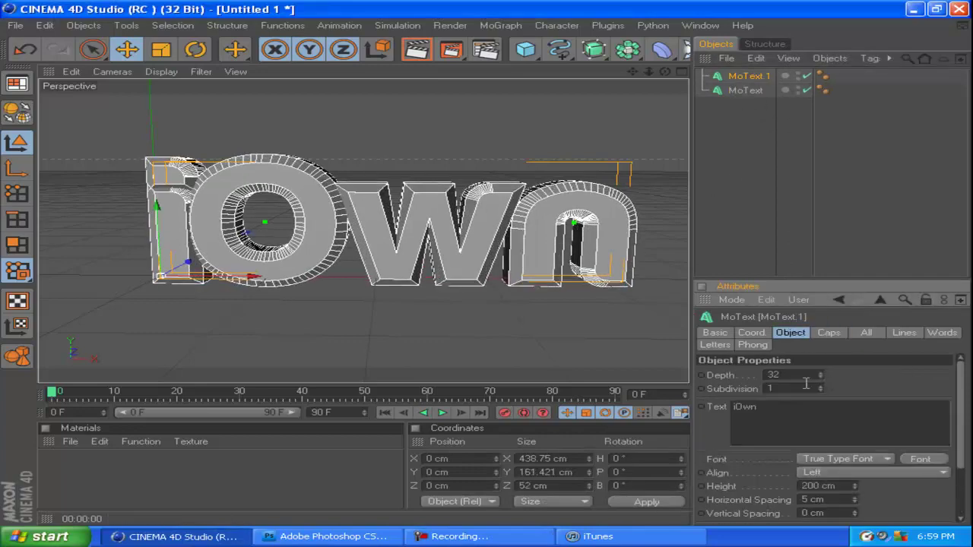
drag(665, 70, 487, 269)
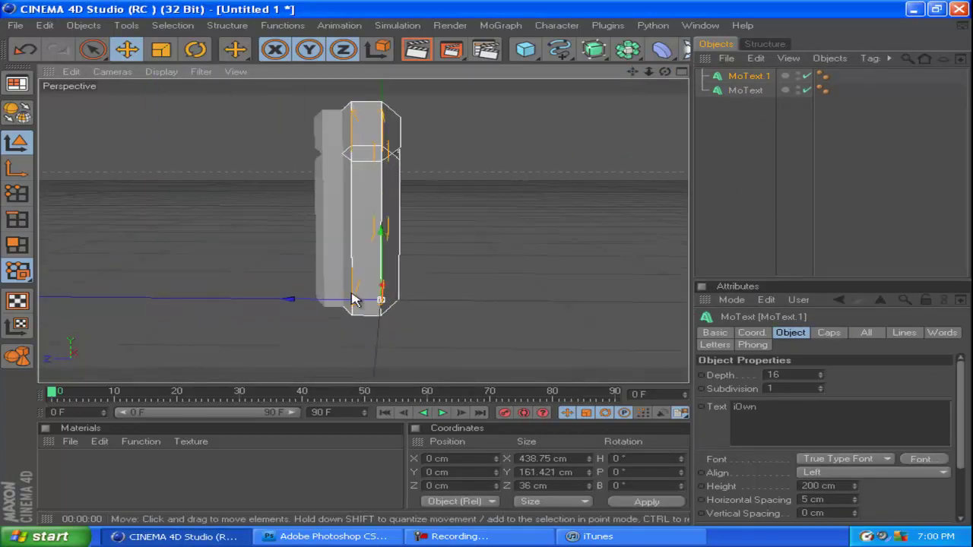
click(487, 269)
drag(679, 73, 473, 265)
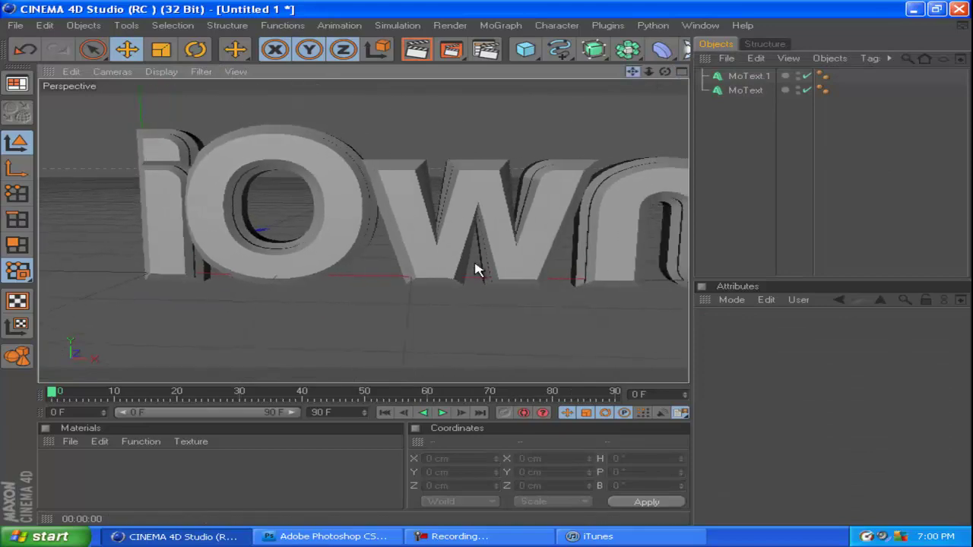
key(ctrl+a)
click(486, 269)
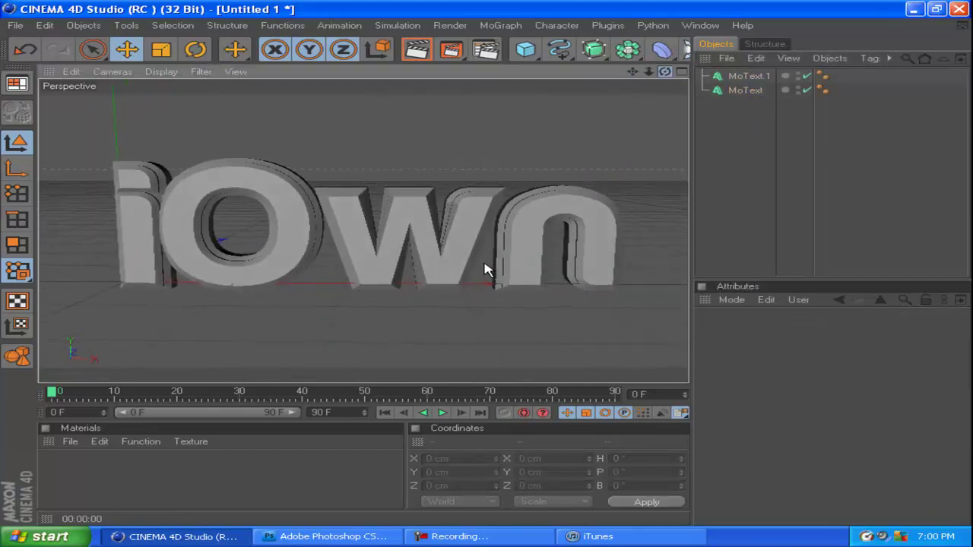
Create a new material with Reflection enabled in white.
double_click(61, 467)
double_click(60, 467)
click(456, 145)
key(Return)
click(369, 297)
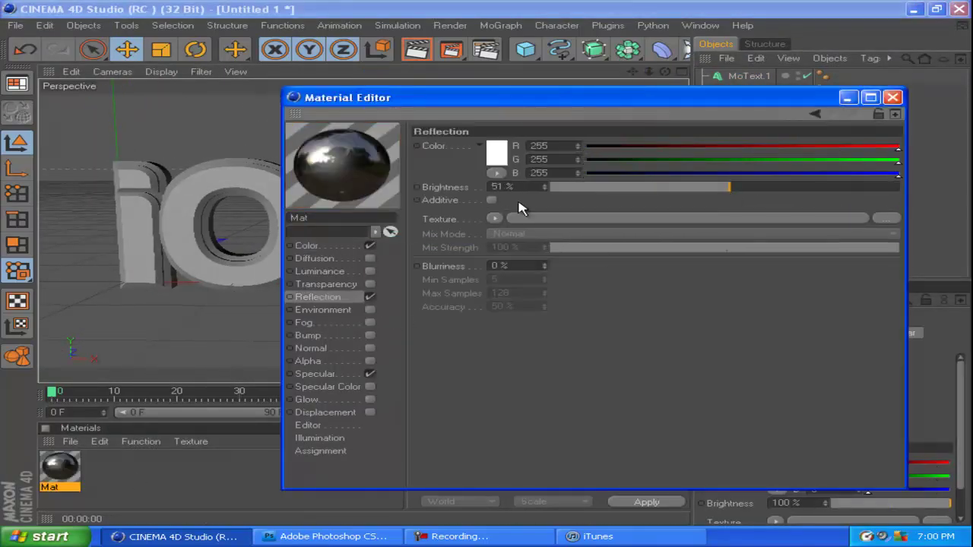
Apply the reflective material to the text and create a second, blue material.
click(893, 97)
drag(60, 467, 539, 271)
double_click(106, 468)
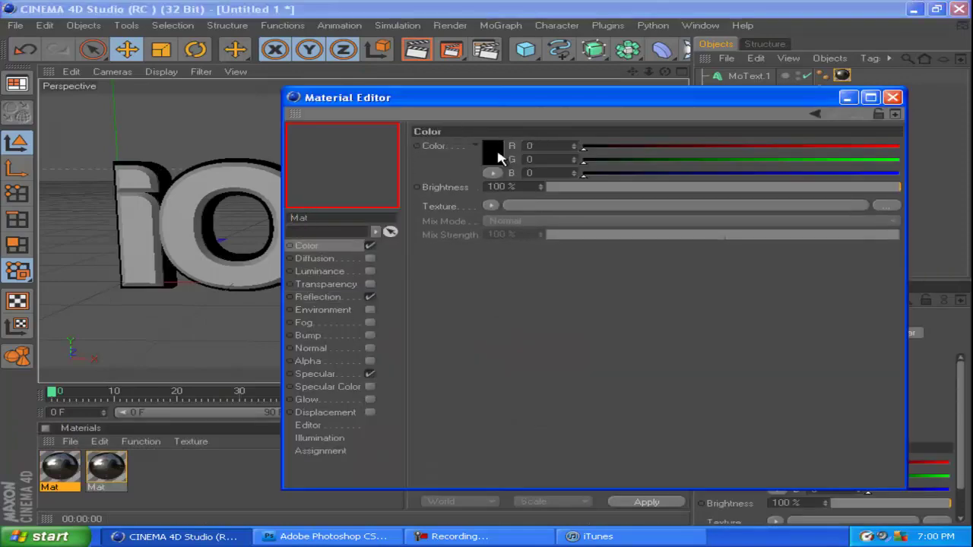
click(499, 157)
click(473, 219)
click(893, 98)
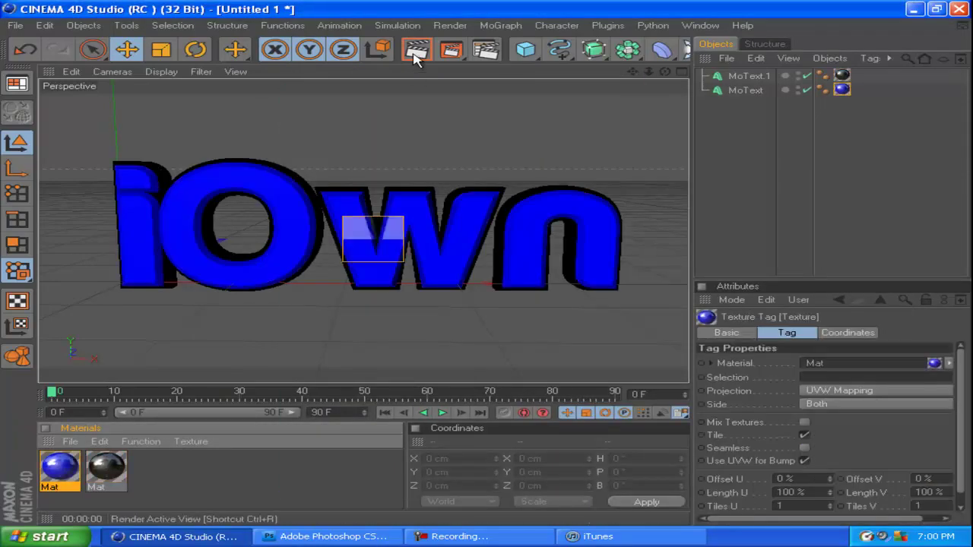
Preview-render the view, then merge the Florecent lighting scene into the project.
click(416, 57)
click(15, 25)
click(38, 67)
double_click(258, 126)
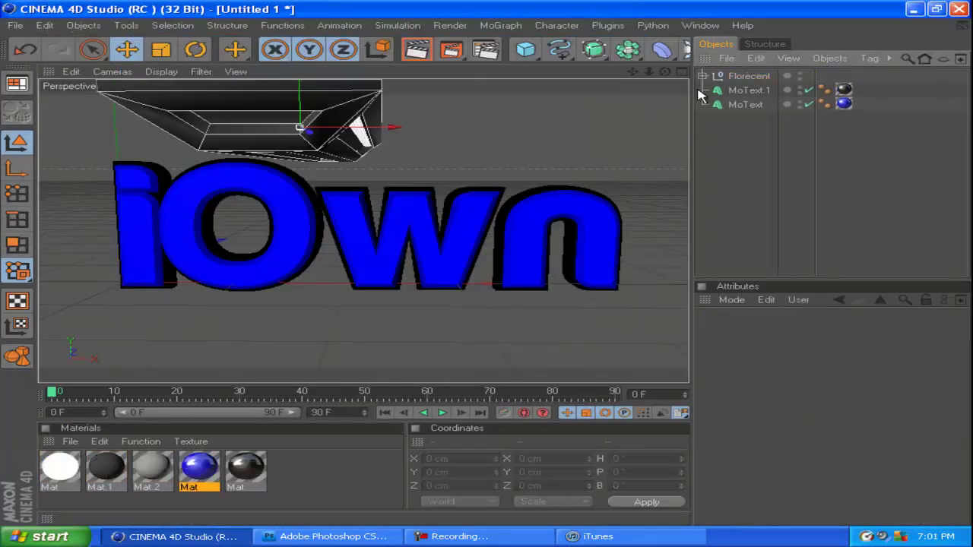
click(749, 76)
Add a Plane sized 100000 cm as the floor.
click(525, 50)
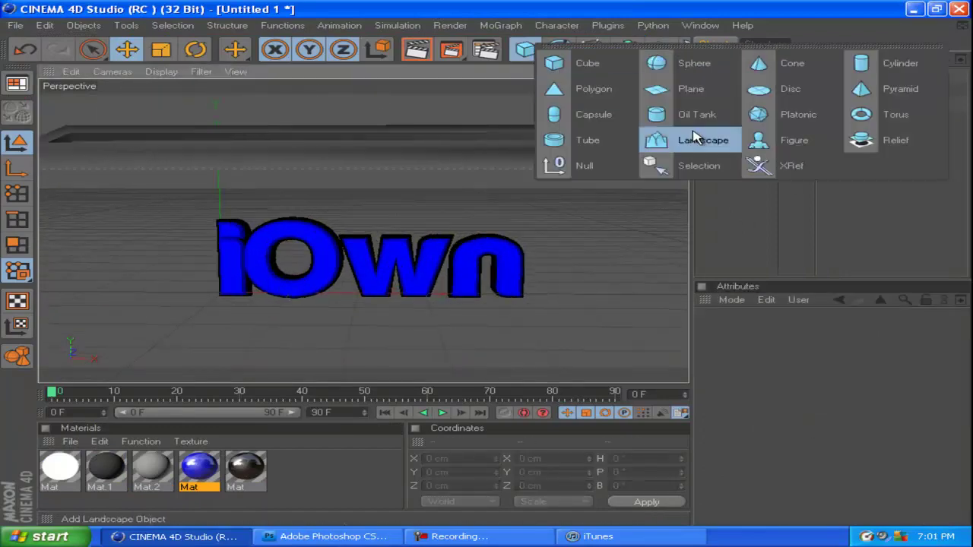
click(691, 89)
key(Tab)
text(100000)
key(Return)
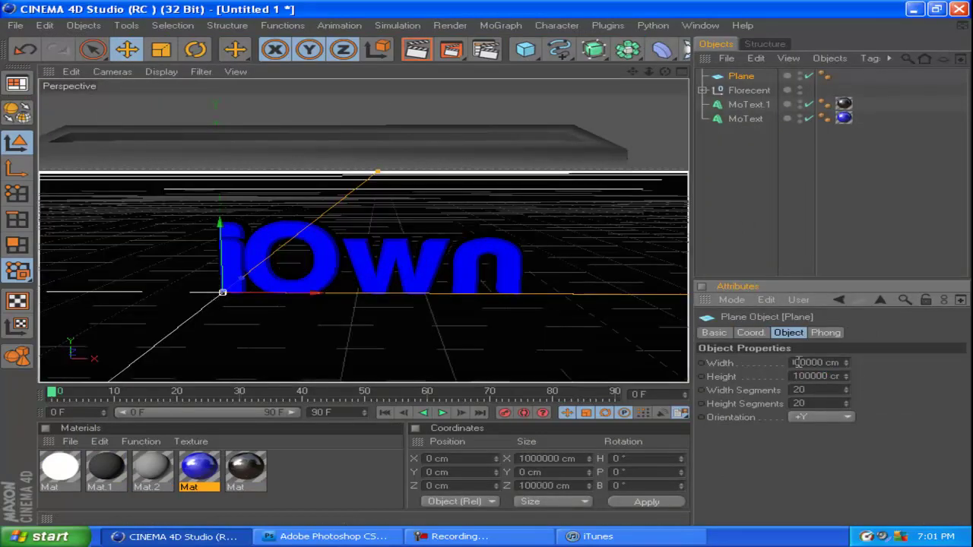
click(754, 126)
Give the floor plane a white Luminance material with specular off, and show four views.
double_click(80, 487)
click(365, 271)
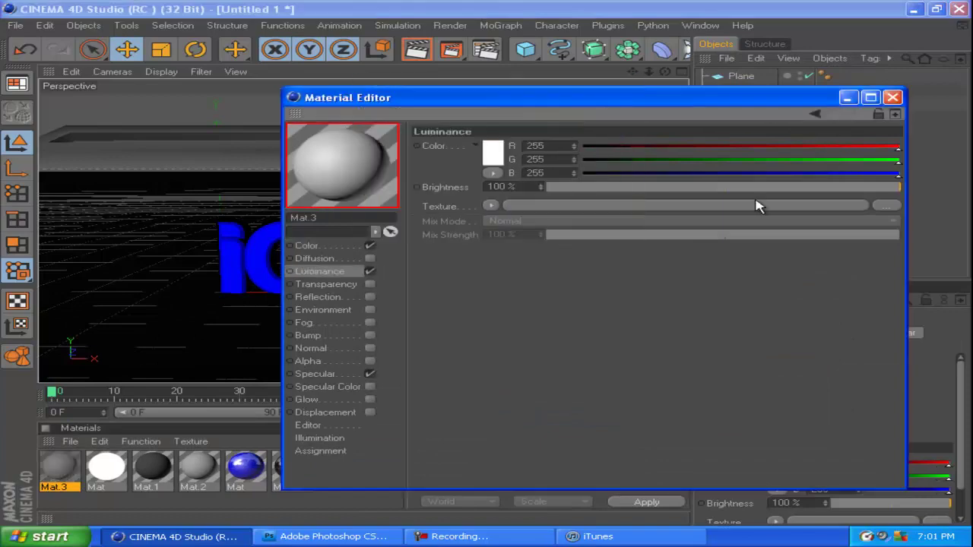
click(370, 385)
click(882, 95)
drag(46, 475, 741, 76)
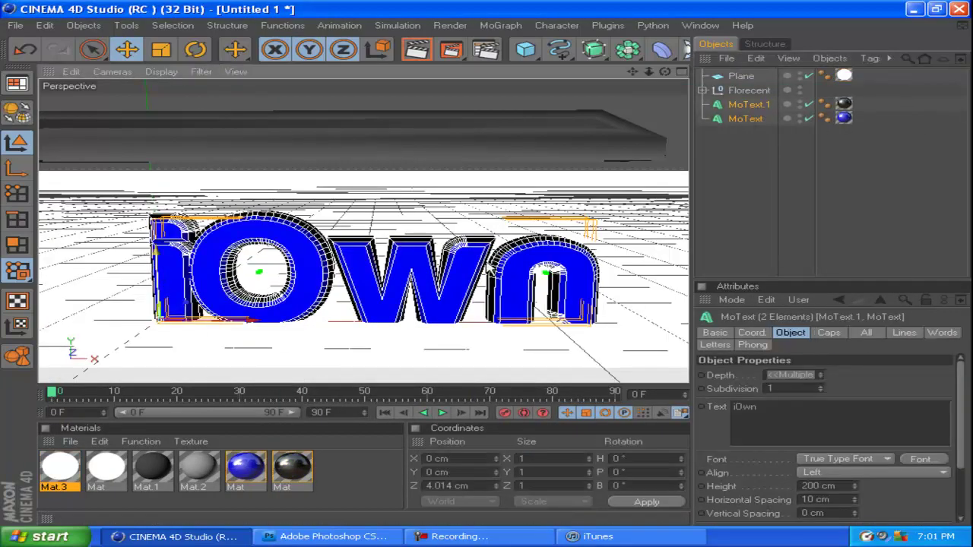
click(749, 89)
click(682, 71)
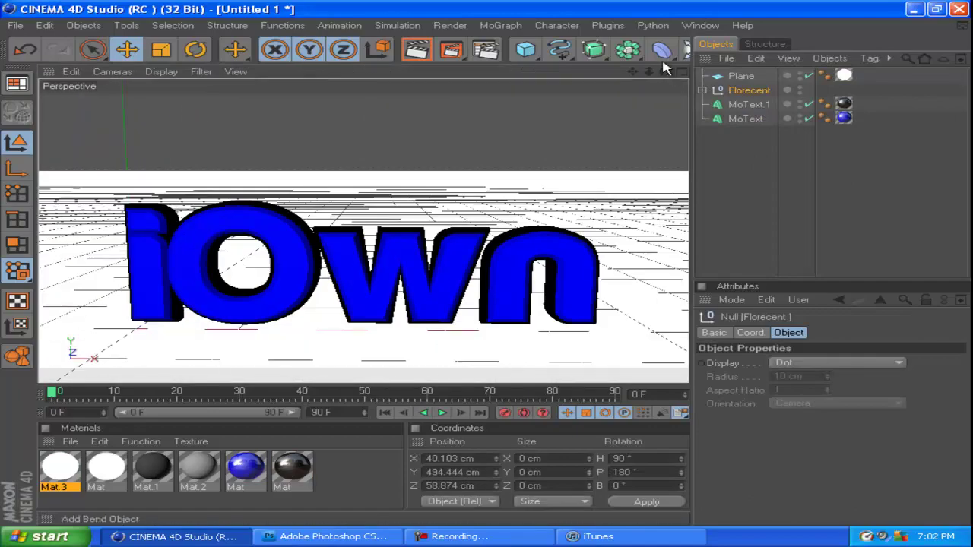
Return to a single perspective view, tilt it, and render the iOwn scene full size.
key(F1)
drag(490, 272, 488, 272)
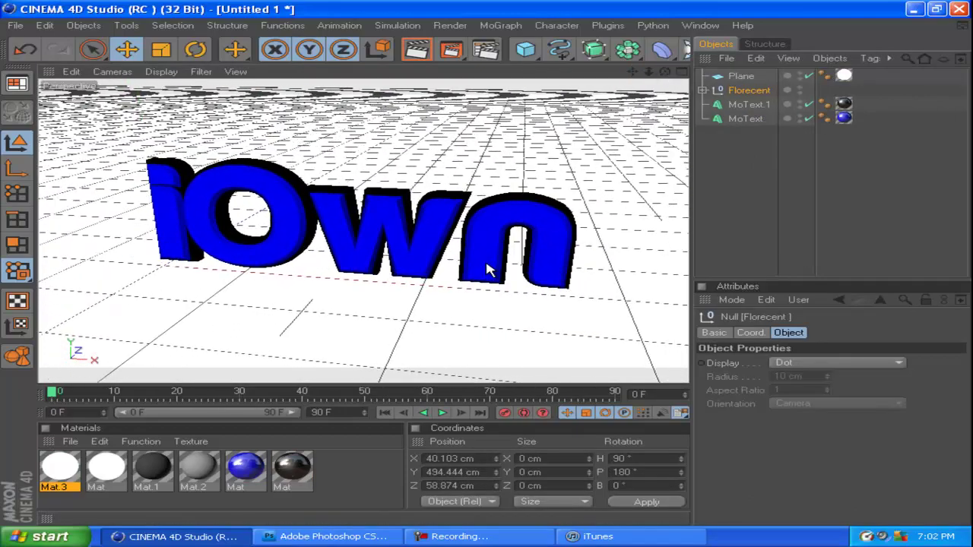
key(ctrl+r)
key(shift+r)
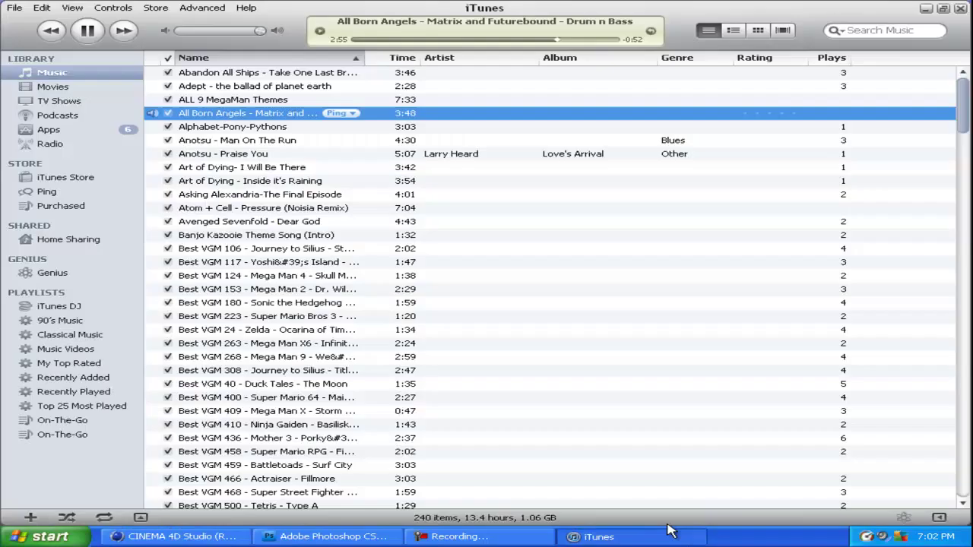
Change the music track in iTunes, then stop and restart the full-size render.
key(alt+Tab)
click(123, 30)
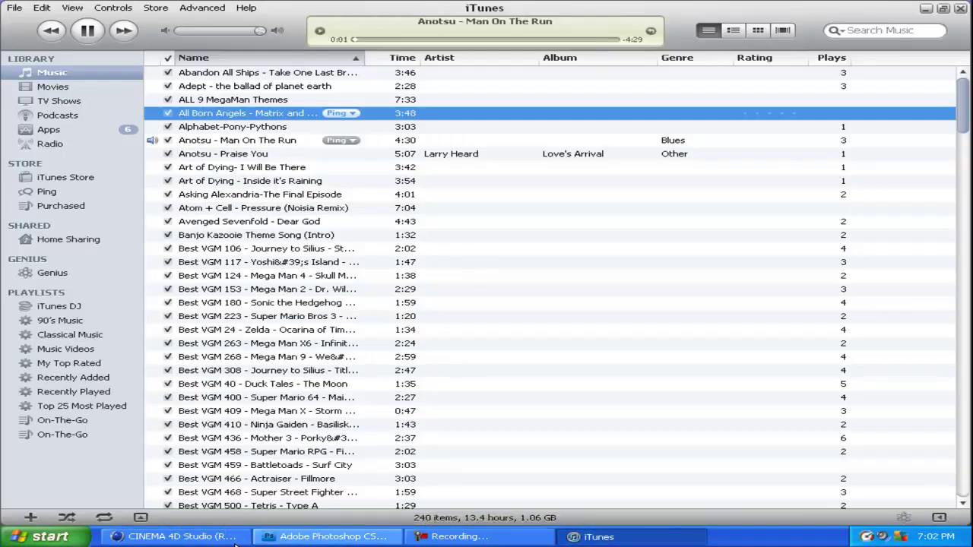
click(236, 541)
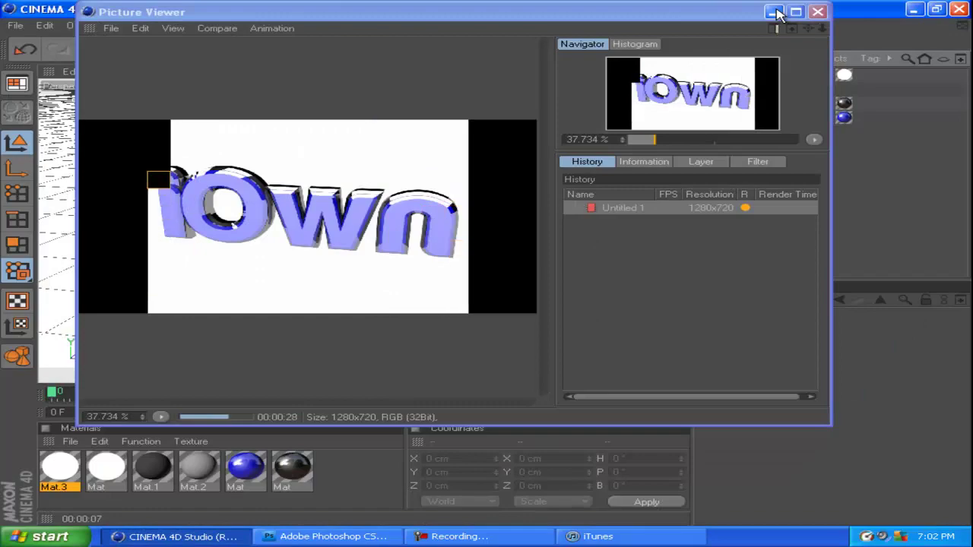
click(818, 11)
click(449, 309)
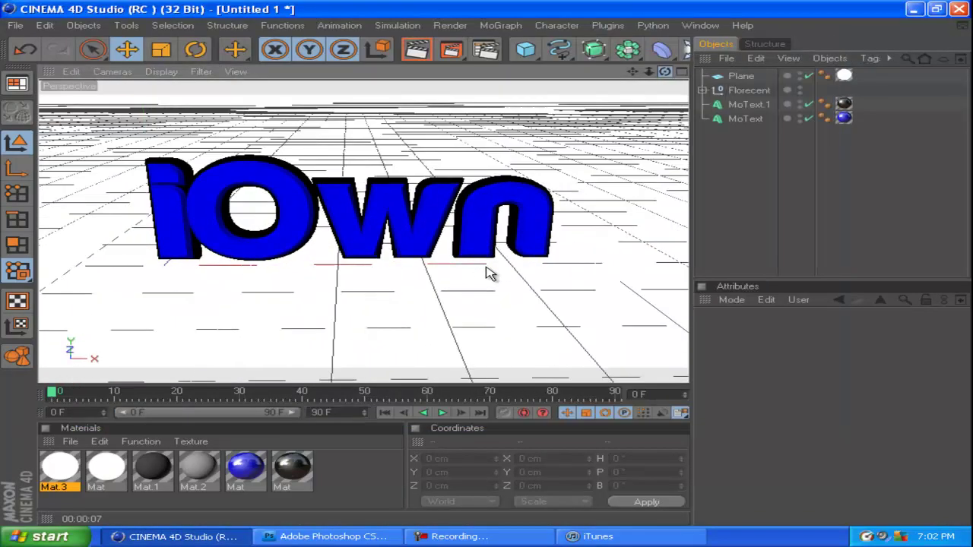
click(451, 49)
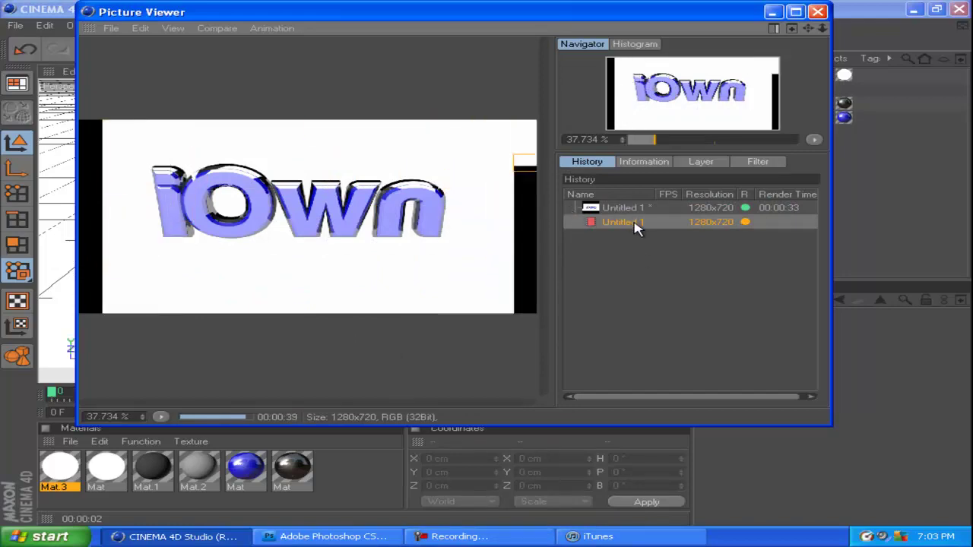
Save the finished iOwn render as a JPEG and close the Picture Viewer.
key(ctrl+s)
key(Return)
text(iOwbn)
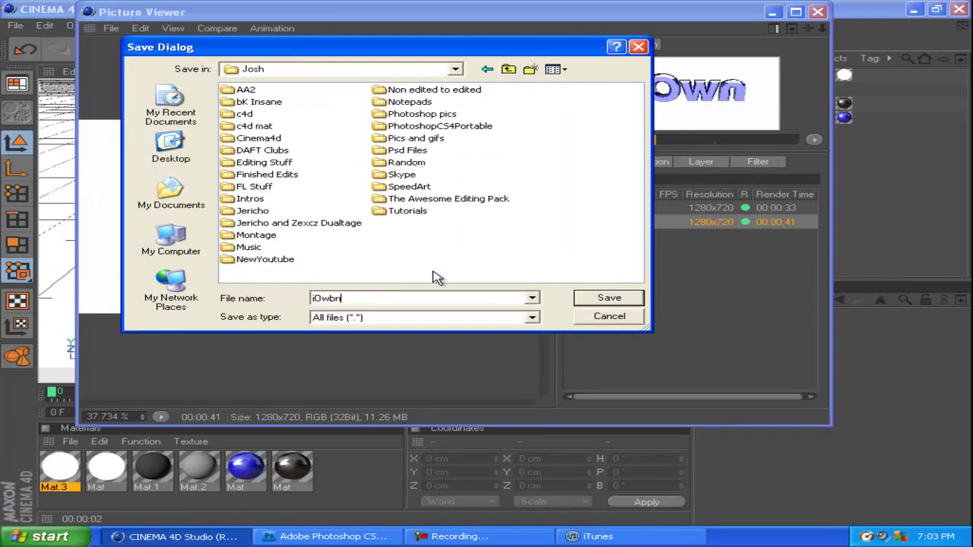
key(Return)
click(819, 11)
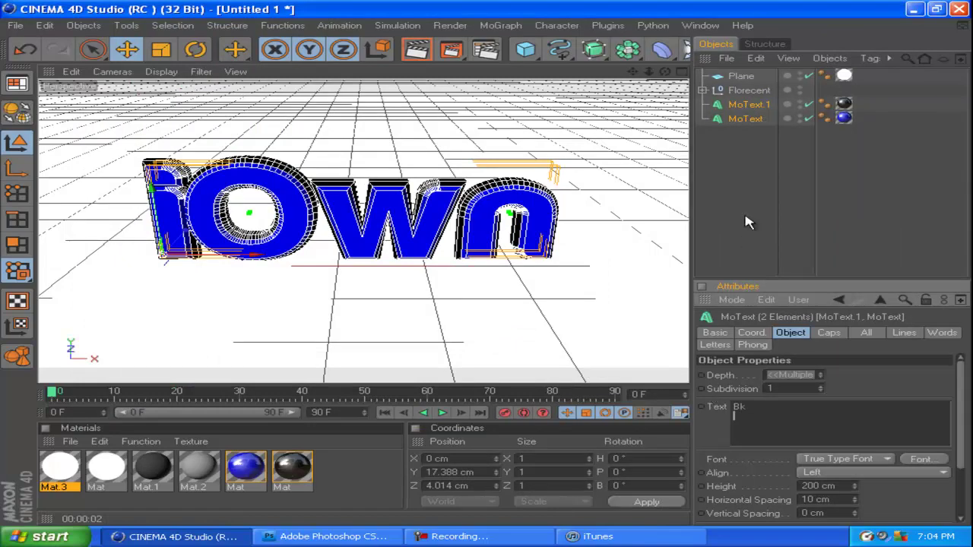
Render the Bk text version, then render the Randys text version.
key(shift+r)
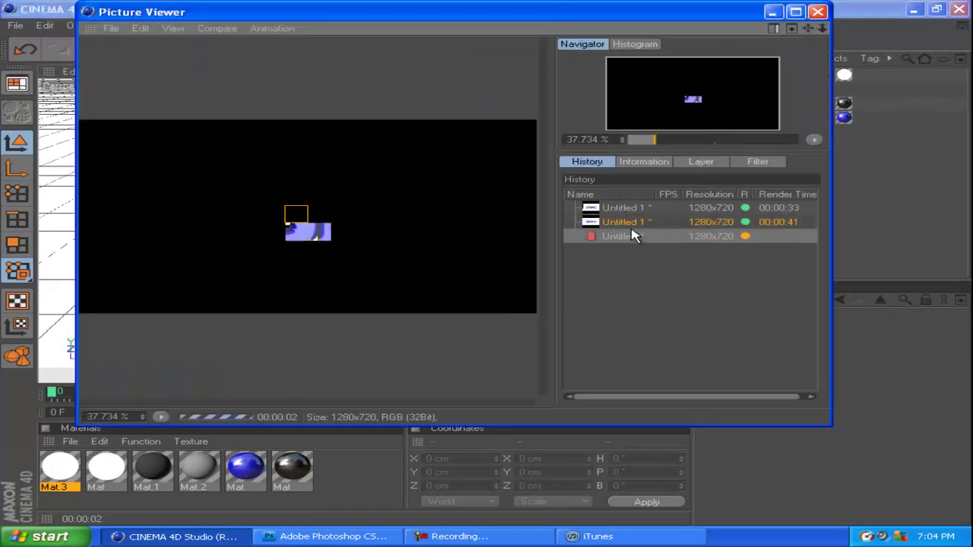
click(633, 236)
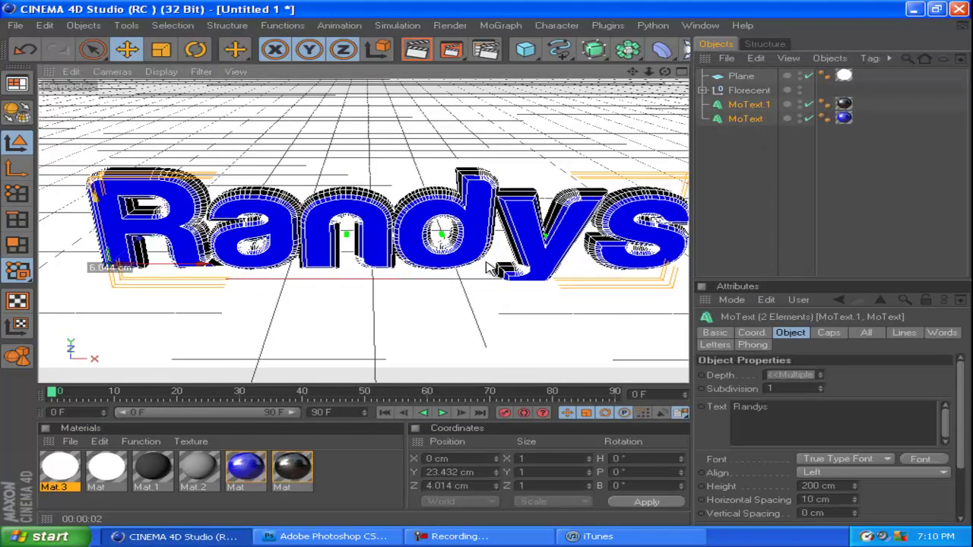
click(486, 266)
click(451, 49)
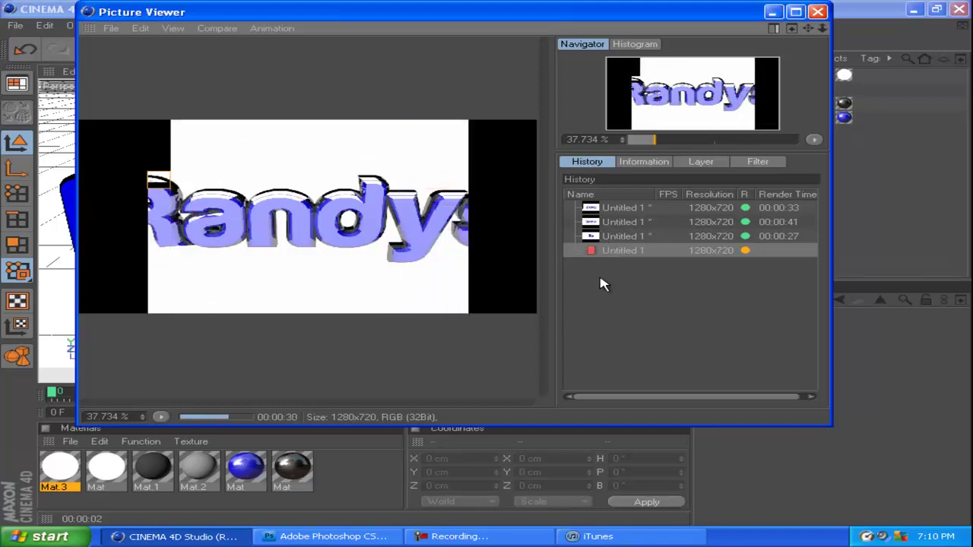
Save the Bk render as bk.jpg from History and start saving the Randys render.
right_click(584, 235)
click(609, 376)
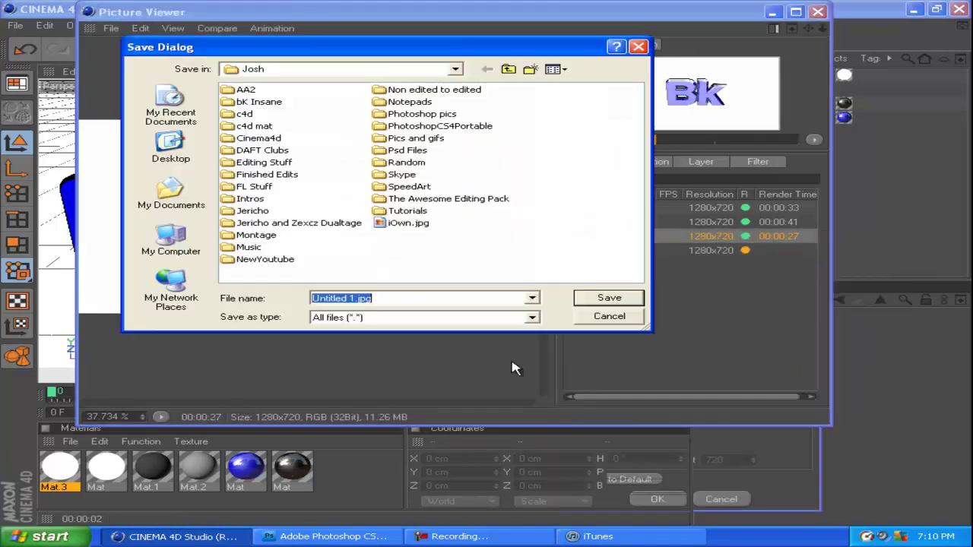
click(612, 298)
right_click(616, 250)
click(639, 398)
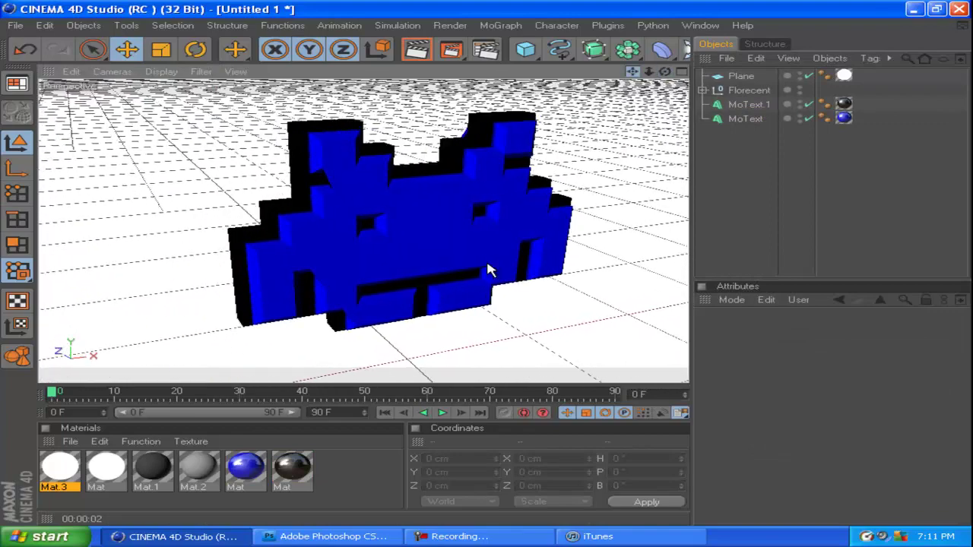
Render the invader, orbit the view, re-render at 1280x720, and save it as JPEG.
key(shift+r)
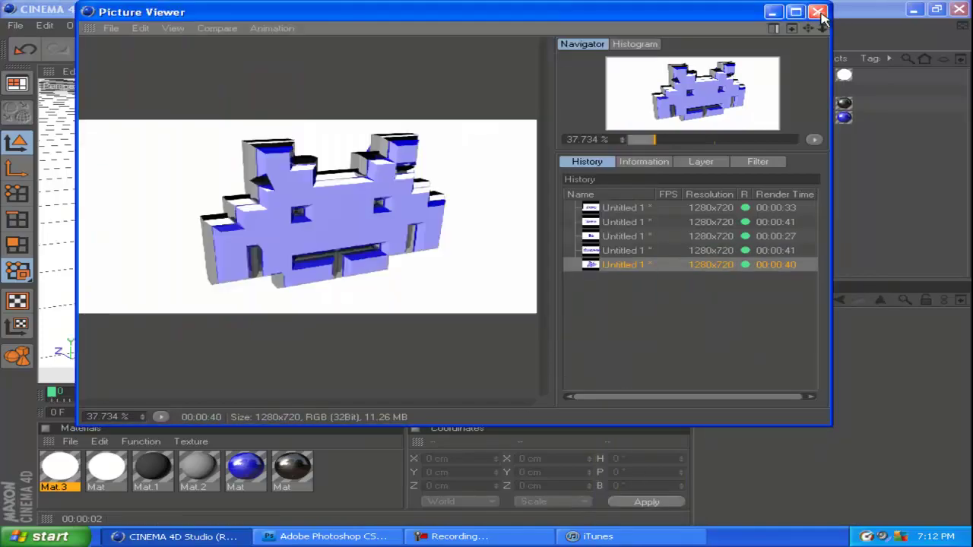
click(239, 481)
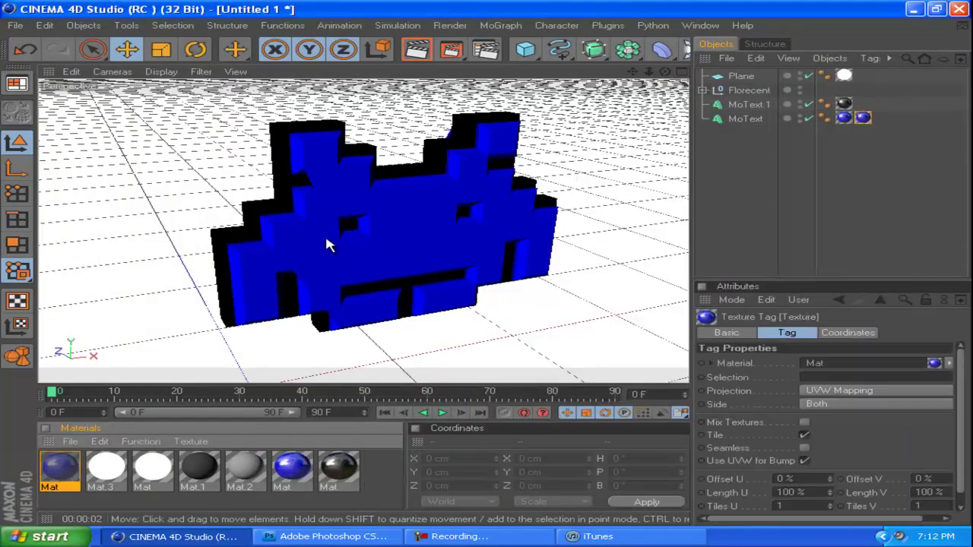
drag(500, 269, 487, 267)
click(450, 51)
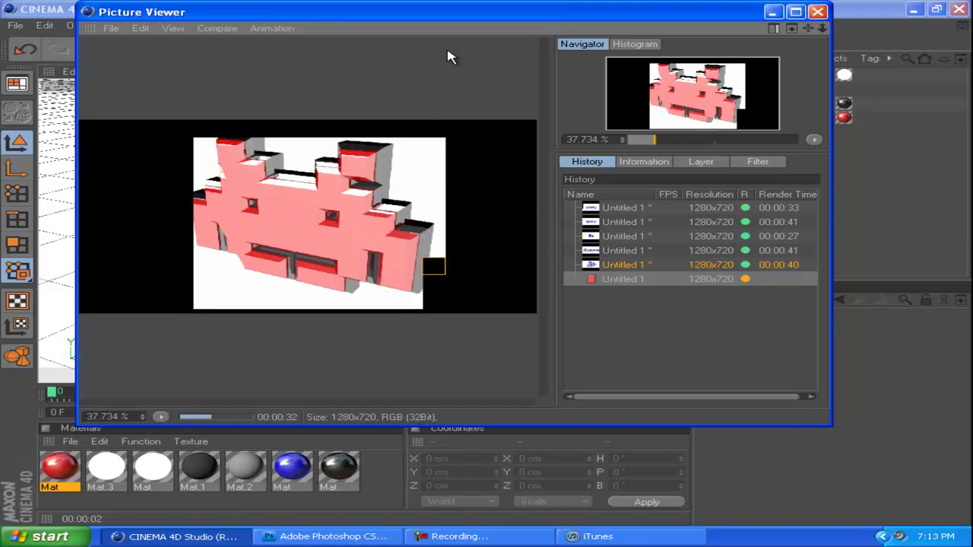
right_click(628, 279)
click(669, 423)
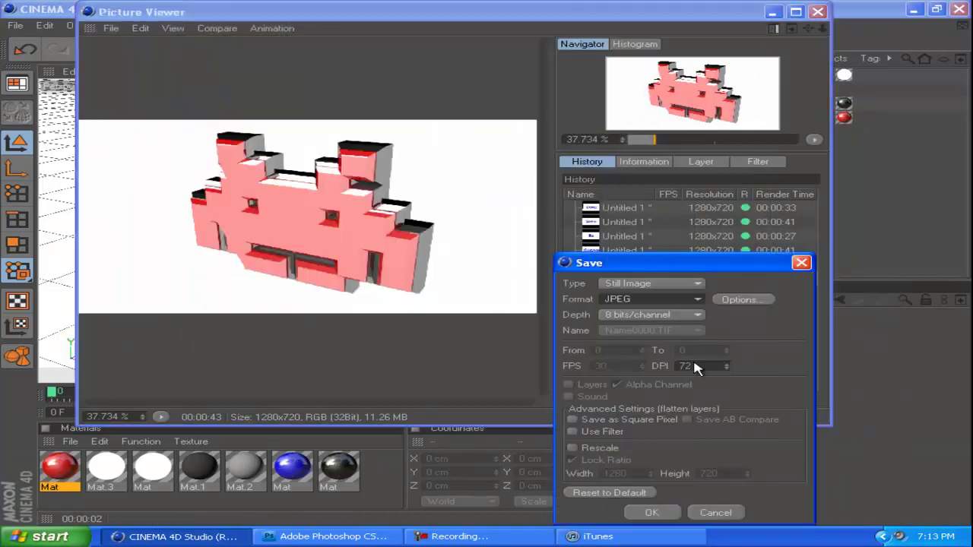
click(652, 512)
Finish saving the render, switch to Photoshop and open iOwn.jpg.
click(611, 297)
click(817, 12)
click(327, 537)
click(54, 12)
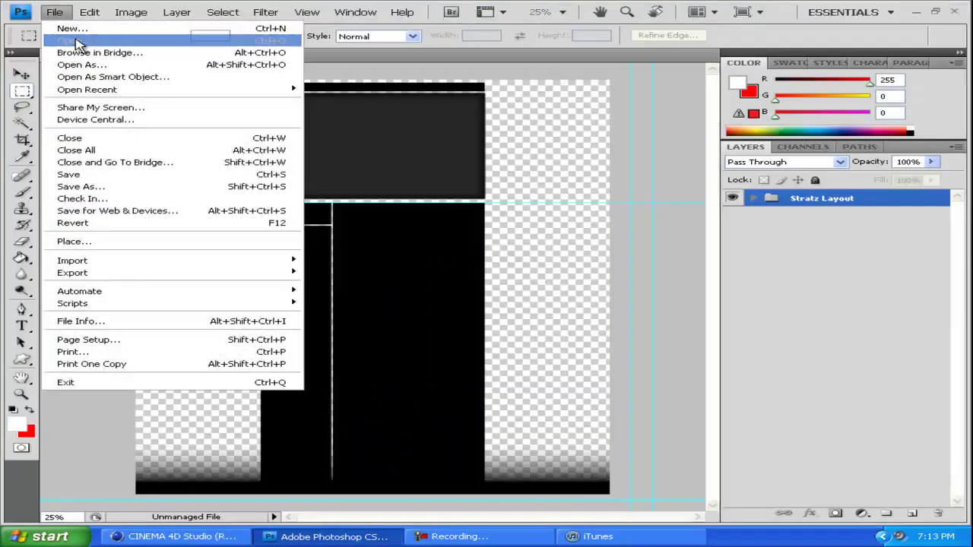
click(77, 40)
double_click(502, 227)
Open the bk.jpg, Randys.jpg, blue.jpg and red.jpg renders.
click(55, 12)
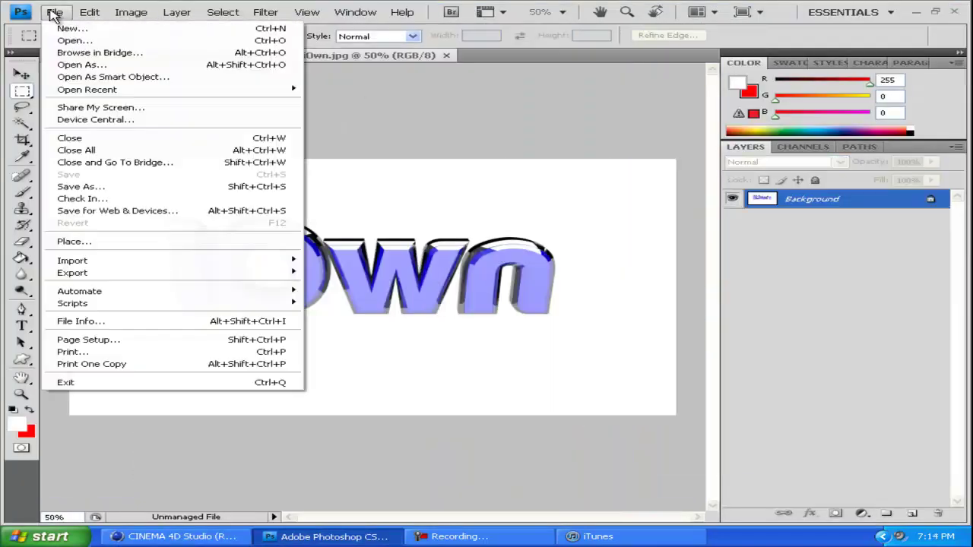
click(76, 40)
double_click(496, 219)
click(55, 12)
click(76, 41)
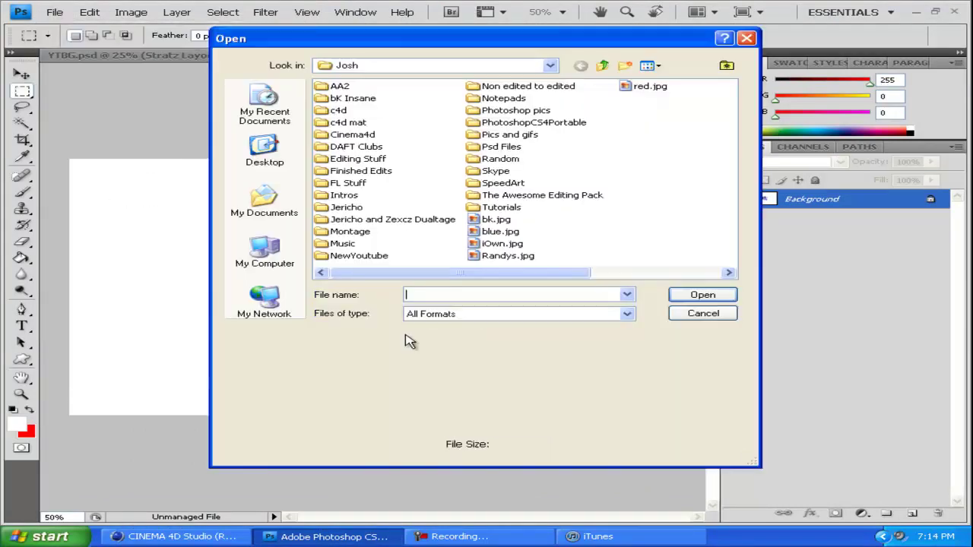
double_click(508, 255)
click(54, 12)
click(76, 40)
key(Escape)
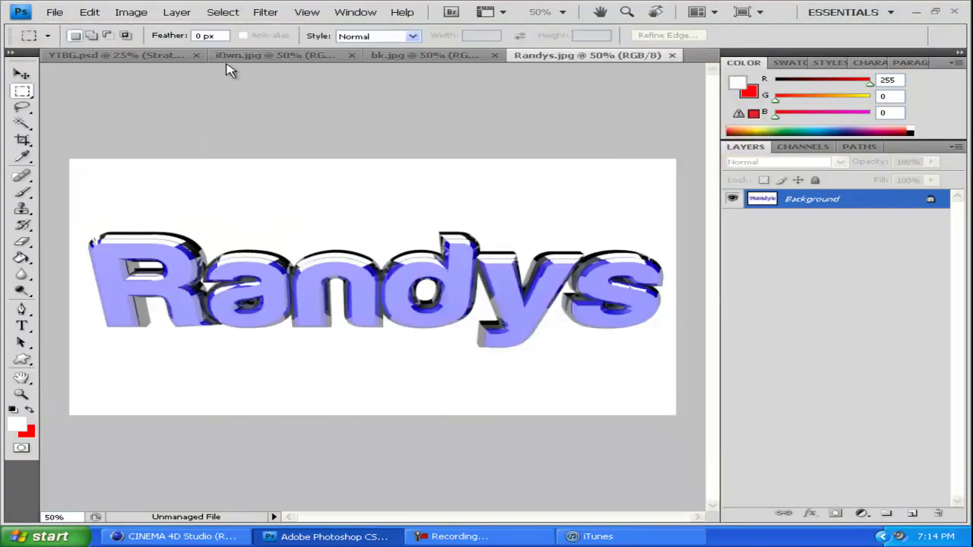
click(54, 12)
click(76, 40)
double_click(643, 89)
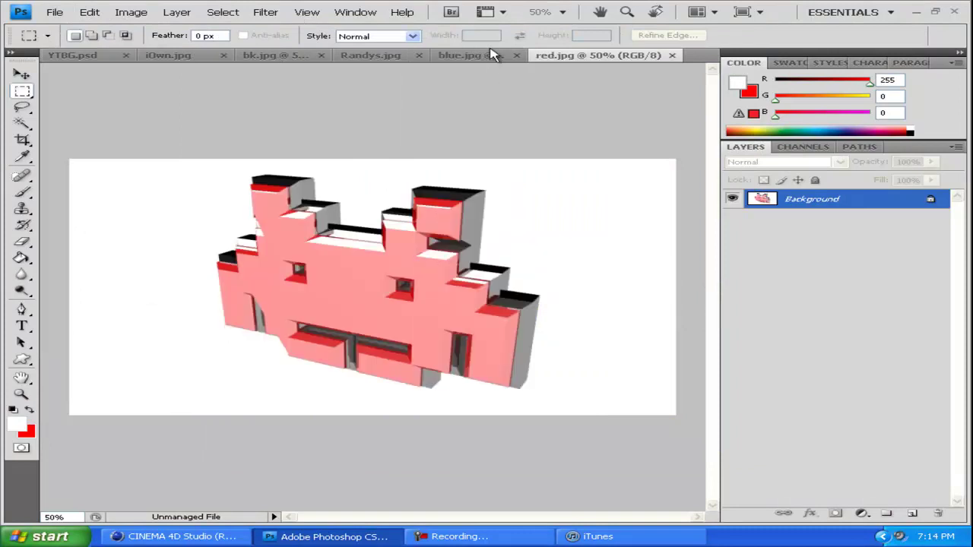
Switch to iOwn.jpg, zoom to 200% and select the Pen tool.
click(492, 55)
click(162, 55)
key(z)
click(200, 296)
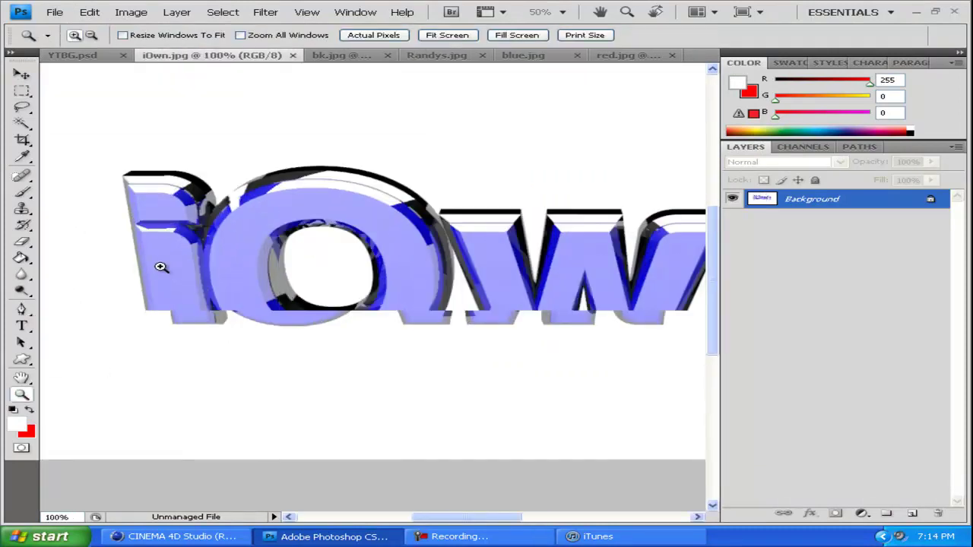
key(p)
key(ctrl+plus)
scroll(293, 376, up, 2)
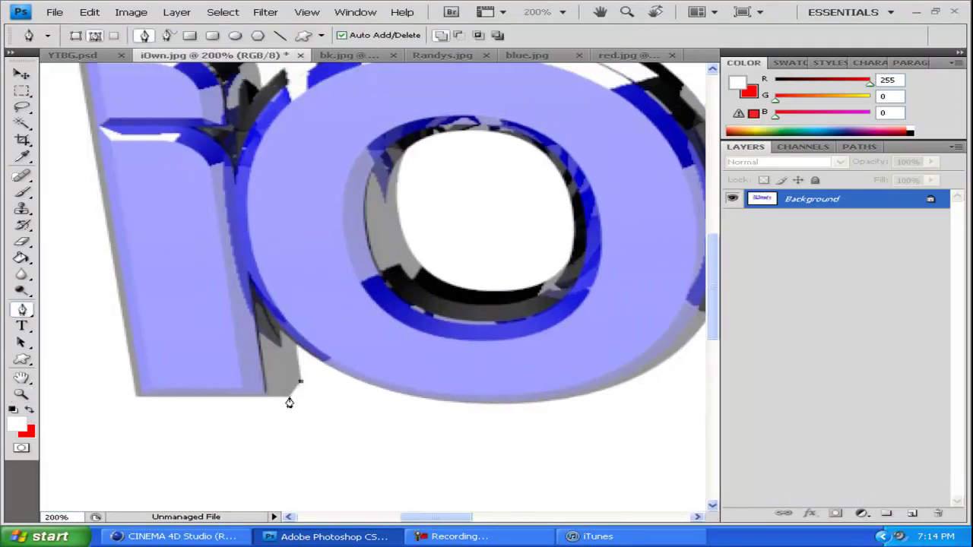
scroll(119, 351, up, 3)
Trace a pen path around the iOwn lettering from the i across the w.
click(73, 149)
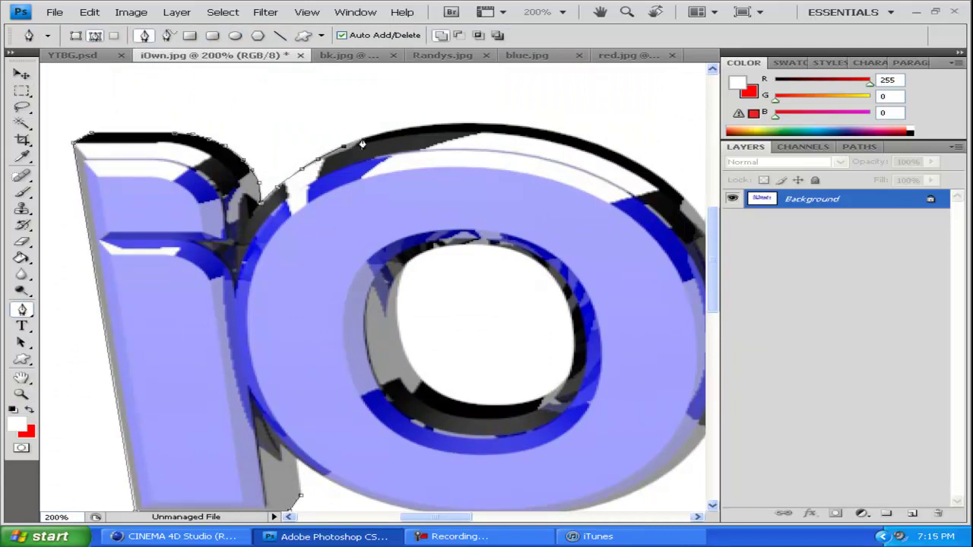
scroll(406, 135, right, 4)
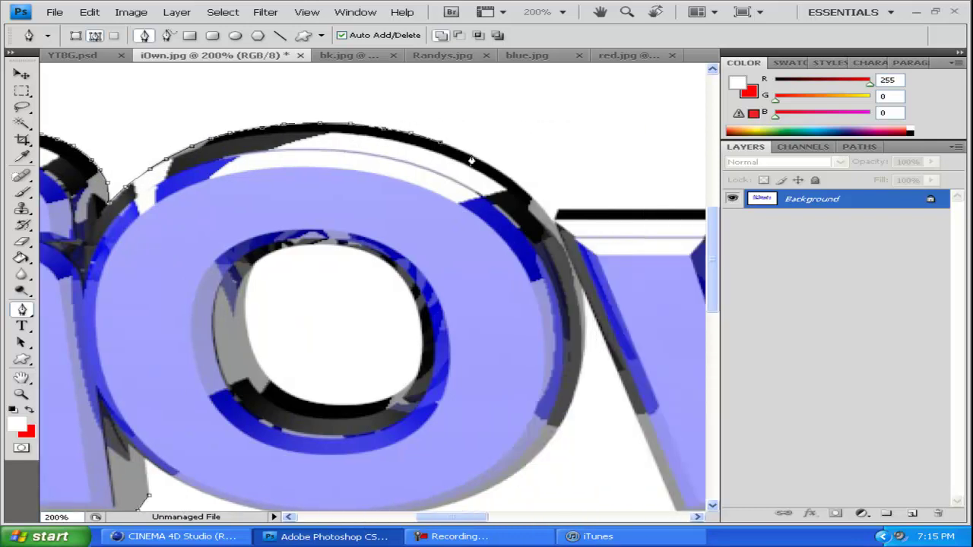
scroll(557, 216, right, 4)
click(550, 218)
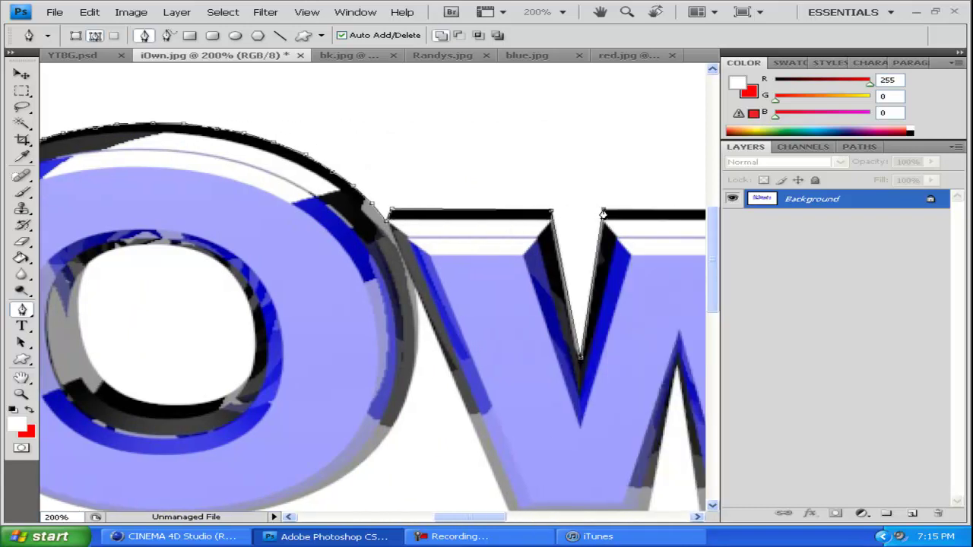
scroll(603, 215, right, 6)
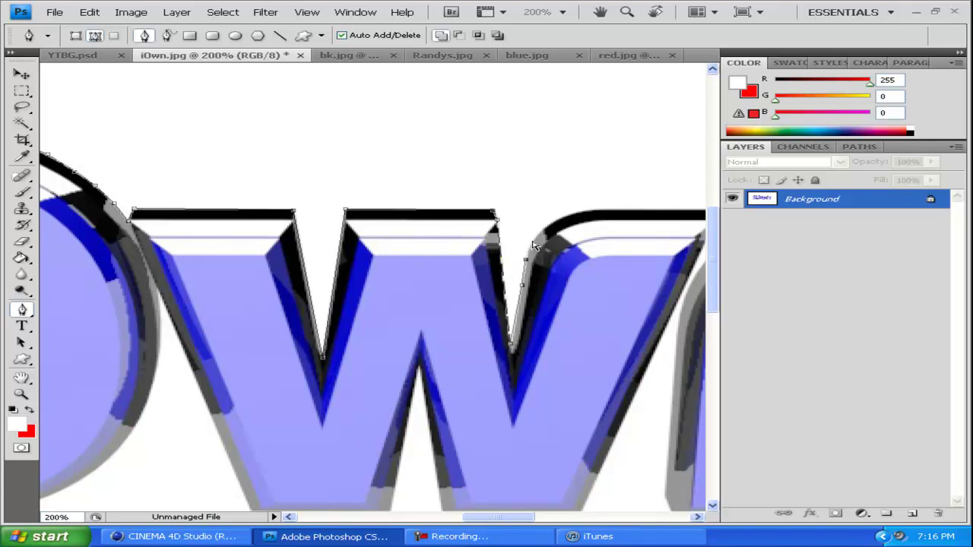
scroll(588, 216, right, 4)
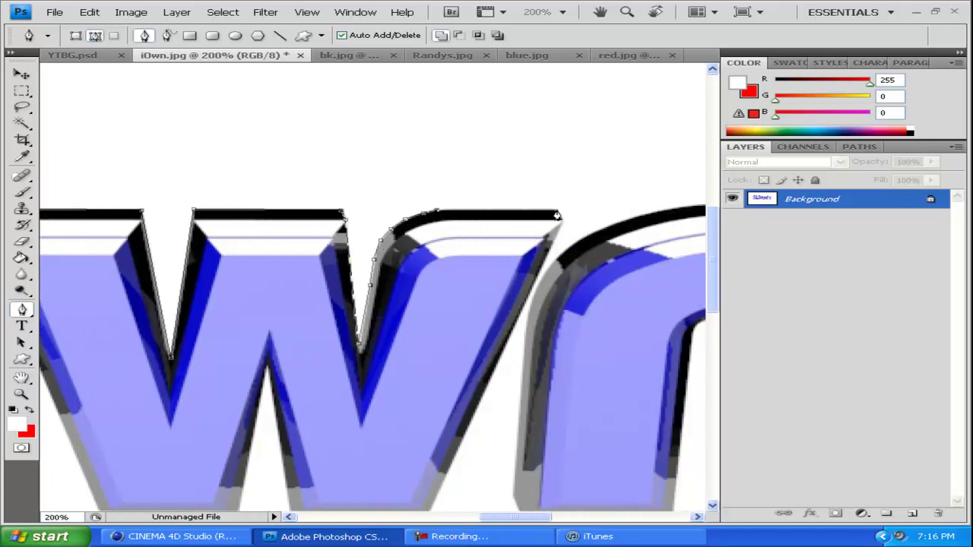
scroll(430, 426, down, 3)
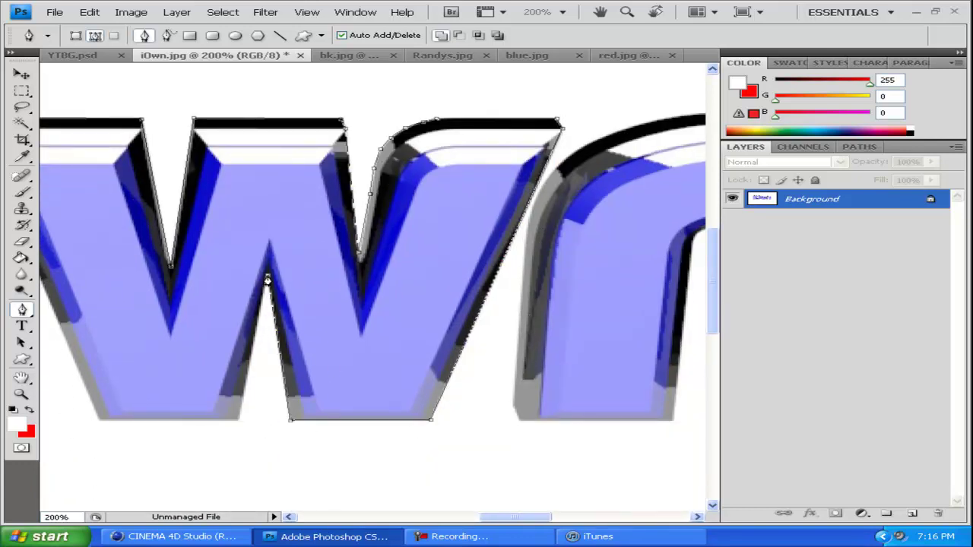
scroll(251, 350, left, 2)
scroll(258, 422, left, 2)
scroll(274, 380, left, 2)
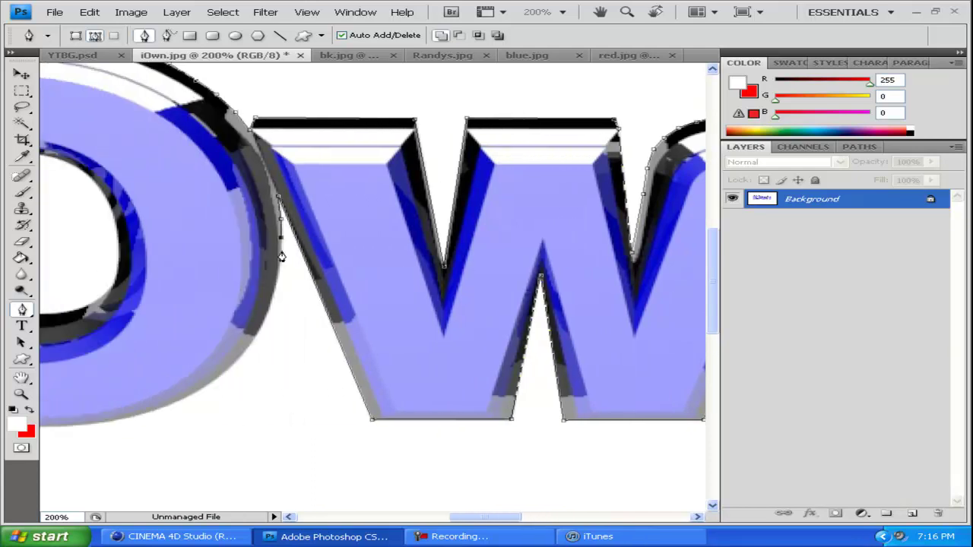
scroll(342, 332, left, 3)
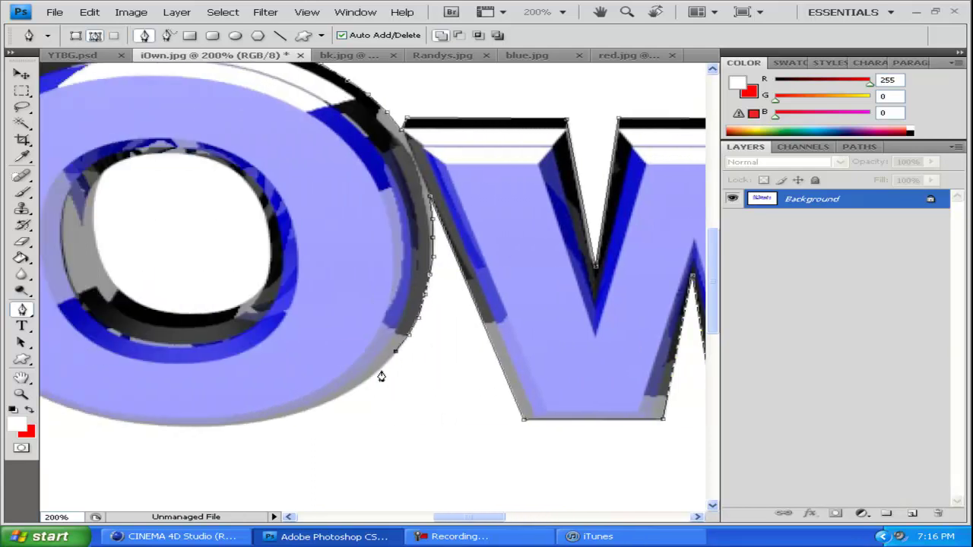
scroll(380, 379, left, 1)
scroll(449, 342, left, 2)
scroll(518, 306, down, 2)
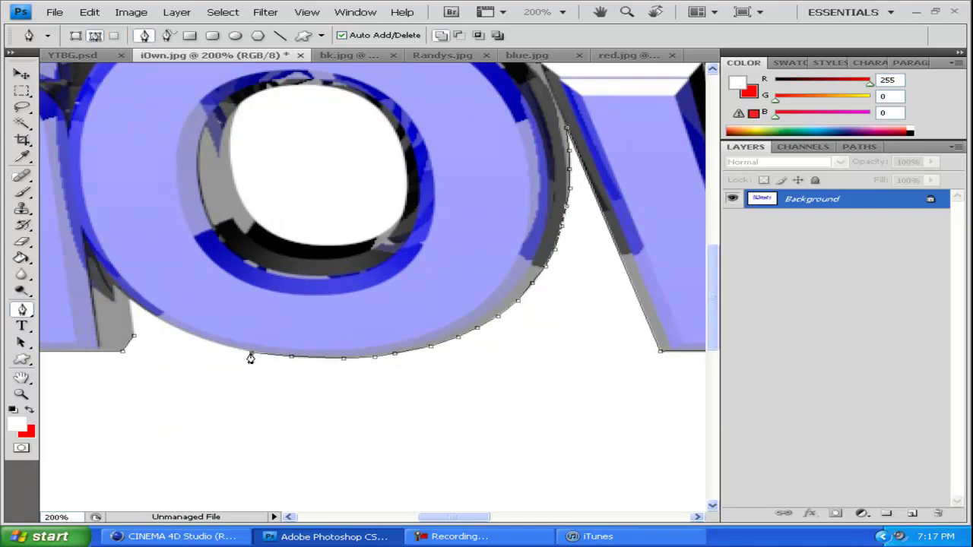
Turn the traced path into a selection and copy the letters onto Layer 1.
key(ctrl+0)
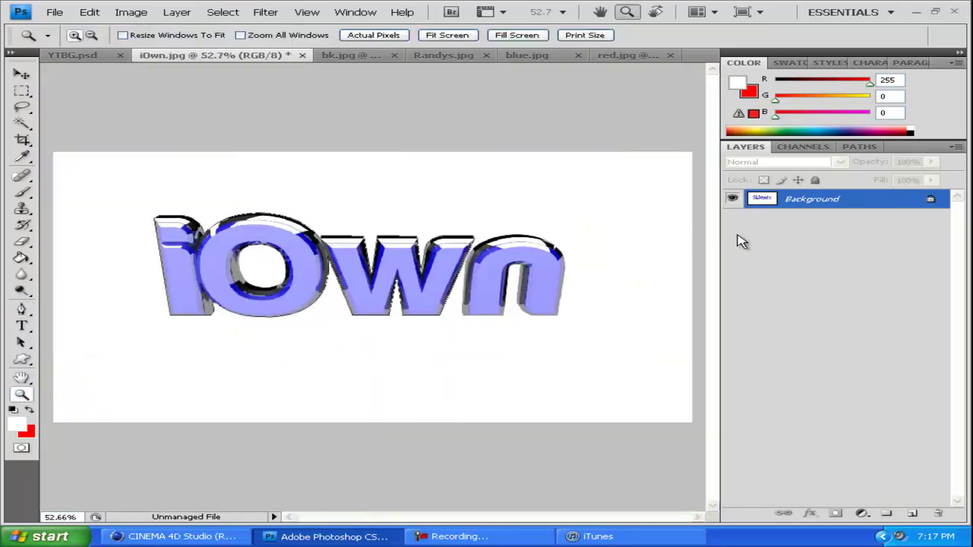
click(860, 146)
ctrl+click(806, 161)
click(745, 146)
key(ctrl+j)
click(732, 218)
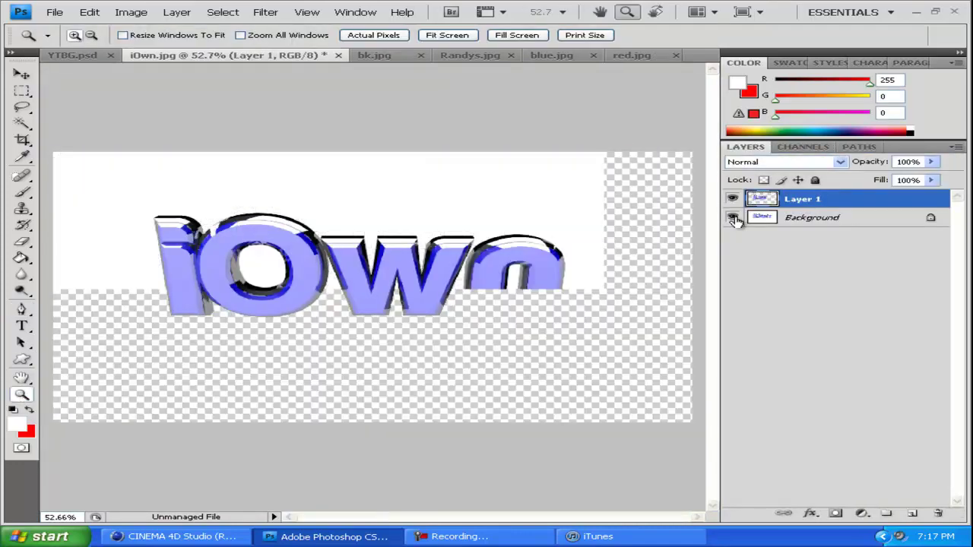
click(812, 217)
Zoom in on the 'wn' letters and begin pen-tracing the n.
drag(314, 152, 687, 402)
click(22, 311)
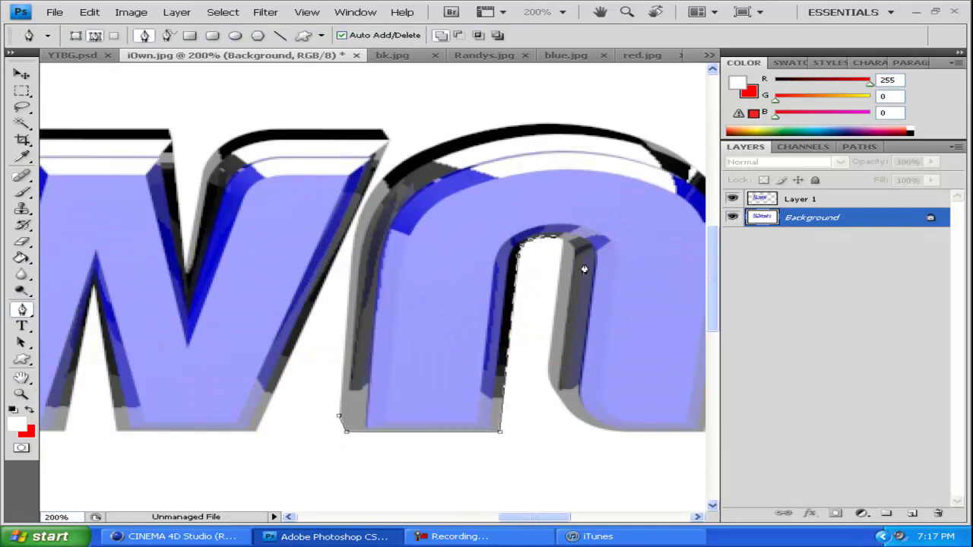
scroll(584, 269, right, 2)
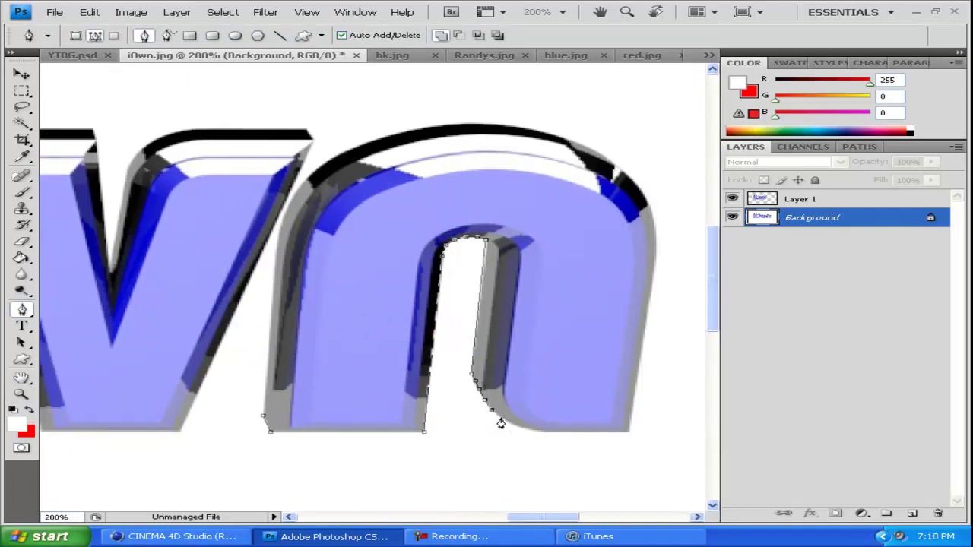
scroll(626, 328, up, 2)
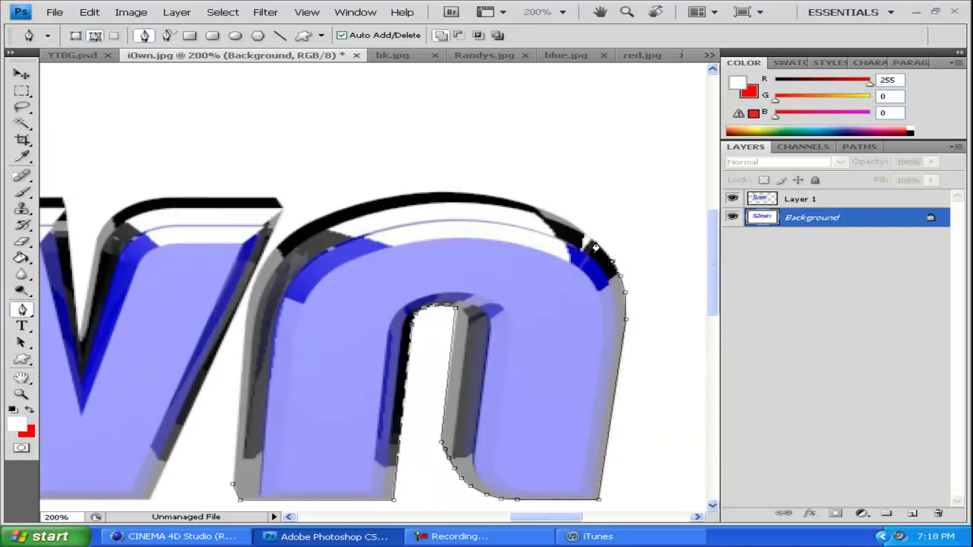
scroll(595, 247, left, 2)
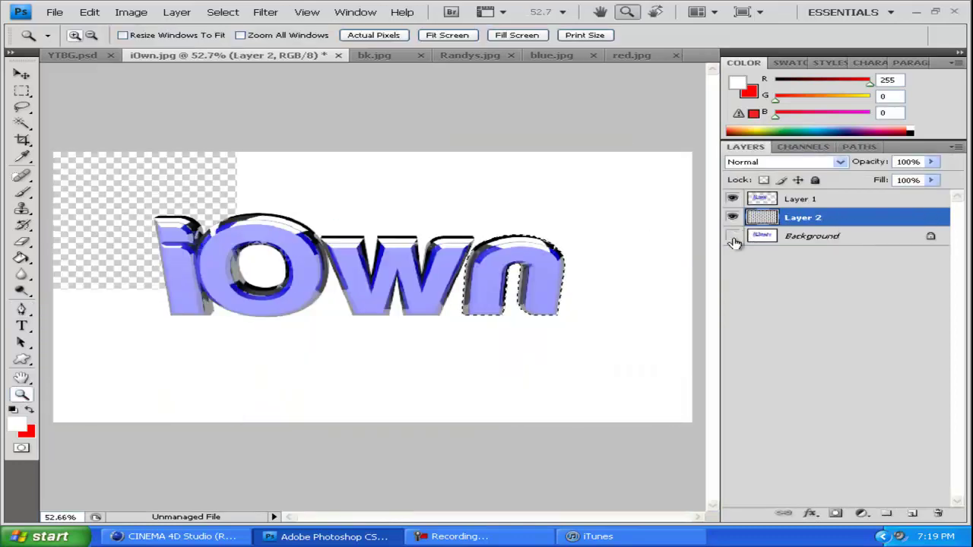
On Layer 1 at 200% zoom, erase the white inside the O with a 24 px eraser.
click(800, 198)
key(z)
click(228, 254)
click(296, 265)
key(e)
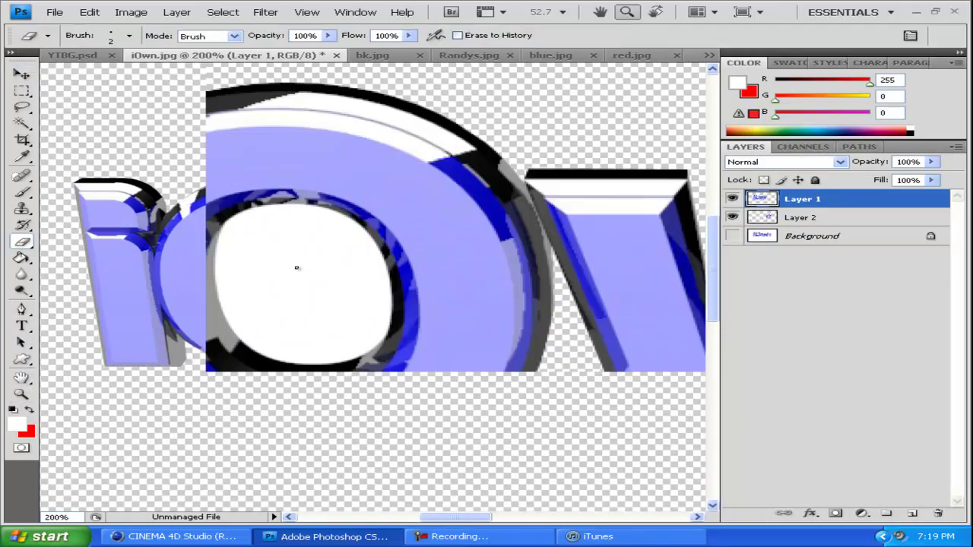
right_click(261, 285)
double_click(71, 196)
mouse_move(313, 311)
mouse_down()
mouse_move(299, 311)
mouse_move(352, 175)
mouse_move(290, 189)
mouse_up()
scroll(296, 341, up, 3)
Refine the O's hole at 400% with 14 px and 8 px erasers, undoing a stray stroke.
key(bracketleft)
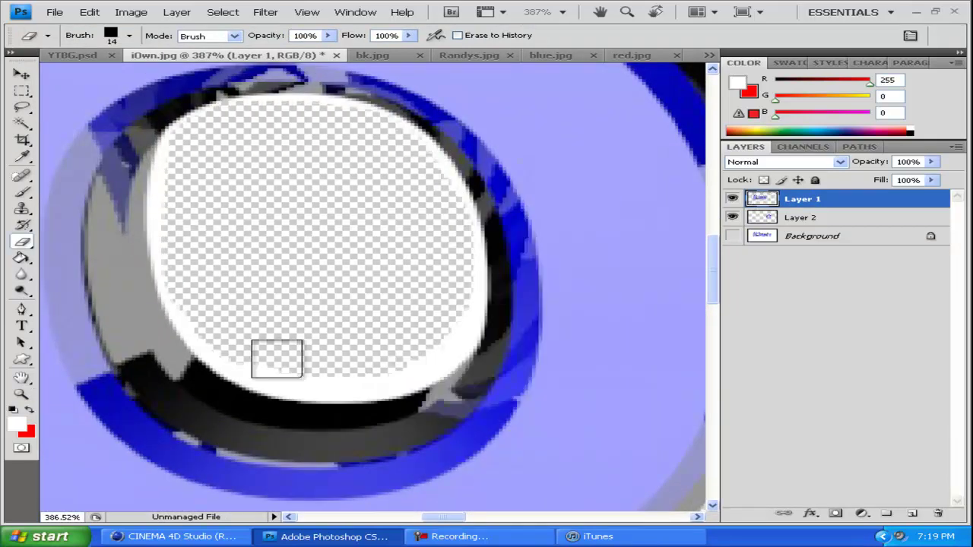
right_click(277, 359)
double_click(619, 380)
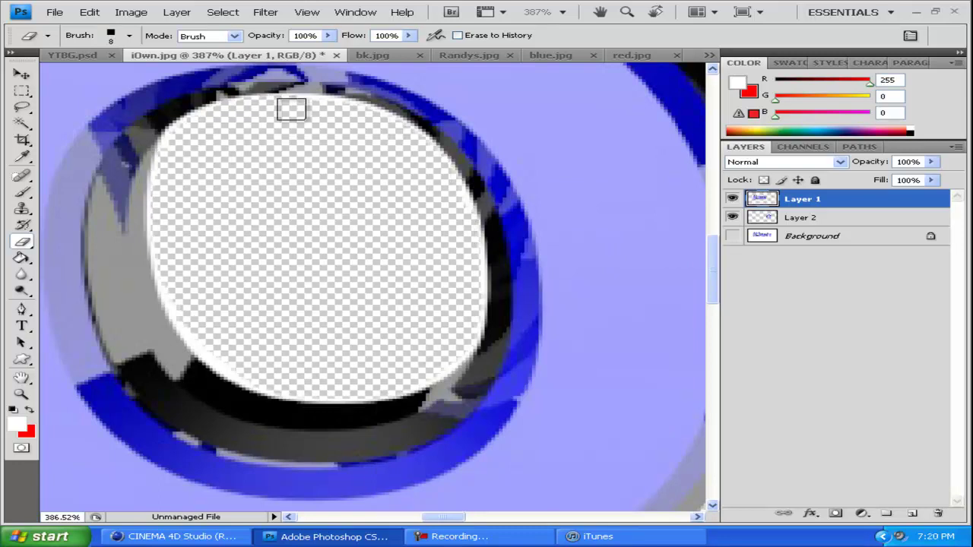
key(z)
click(332, 404)
right_click(246, 251)
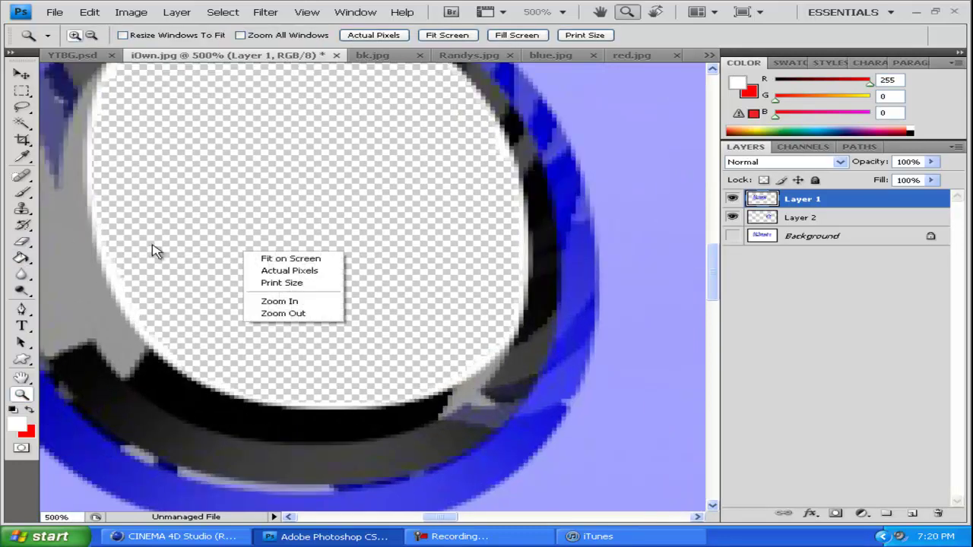
key(Escape)
key(e)
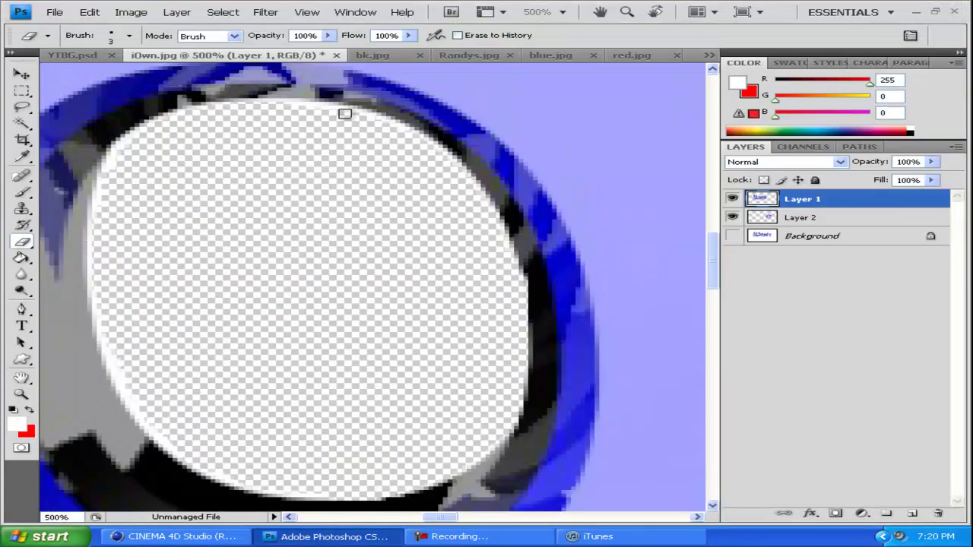
key(ctrl+z)
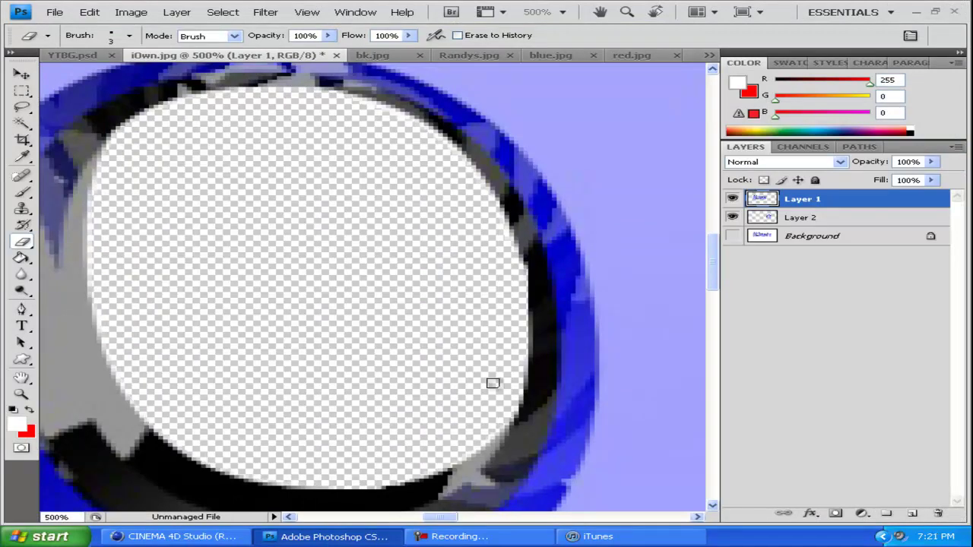
Fit the iOwn image on screen, float its window, and select both iOwn layers.
click(21, 395)
key(ctrl+0)
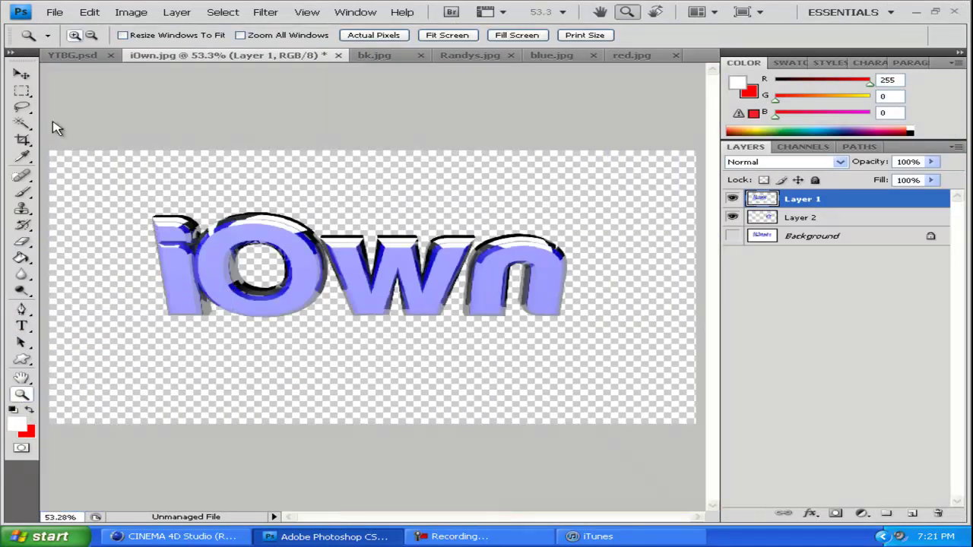
key(v)
mouse_move(228, 55)
mouse_down()
mouse_move(480, 186)
mouse_move(335, 74)
mouse_up()
click(479, 181)
key(ctrl+alt+a)
Switch to the bk image and zoom in on the Bk letters with the Pen tool.
click(208, 55)
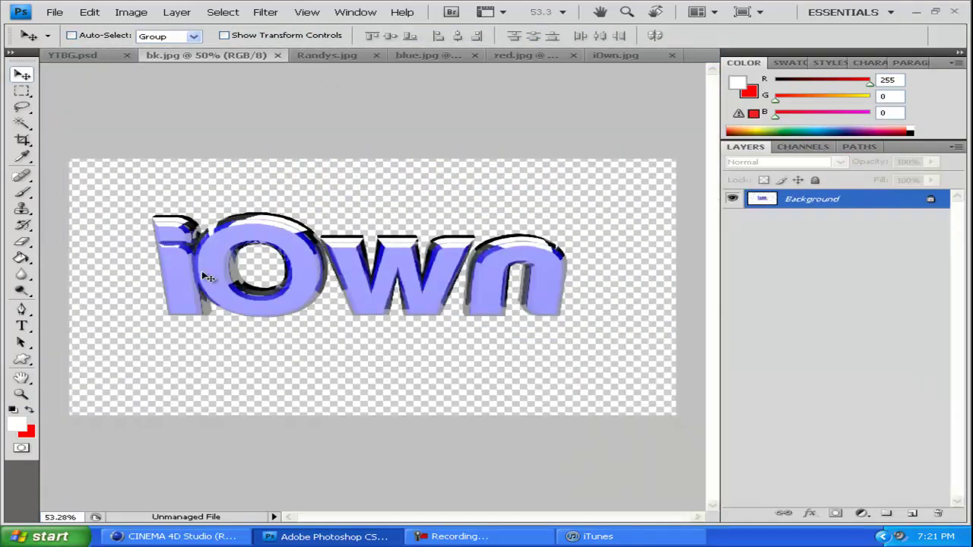
key(z)
click(471, 304)
key(p)
ctrl+space+click(518, 344)
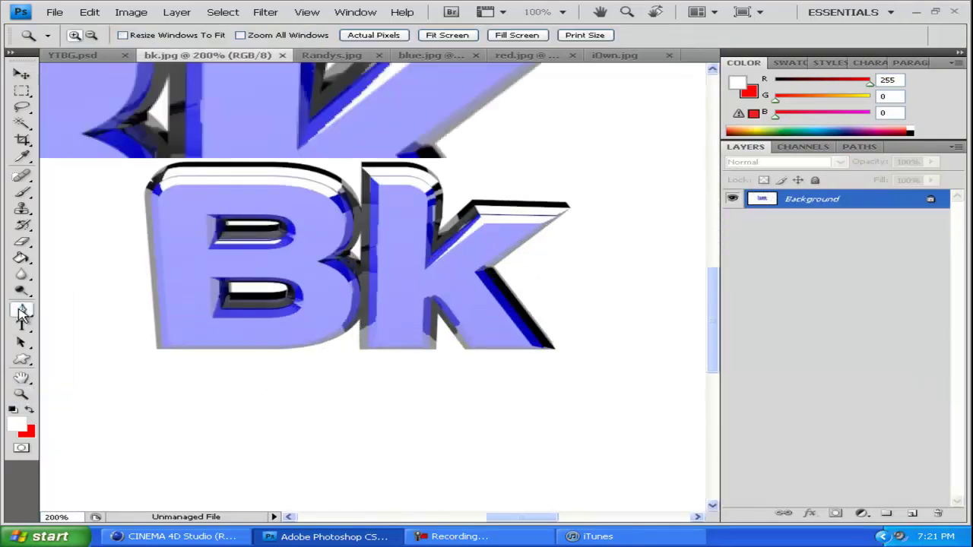
Place path anchors around the K's outline, from its bottom corner up to its top-left.
click(376, 311)
click(559, 311)
scroll(515, 292, up, 1)
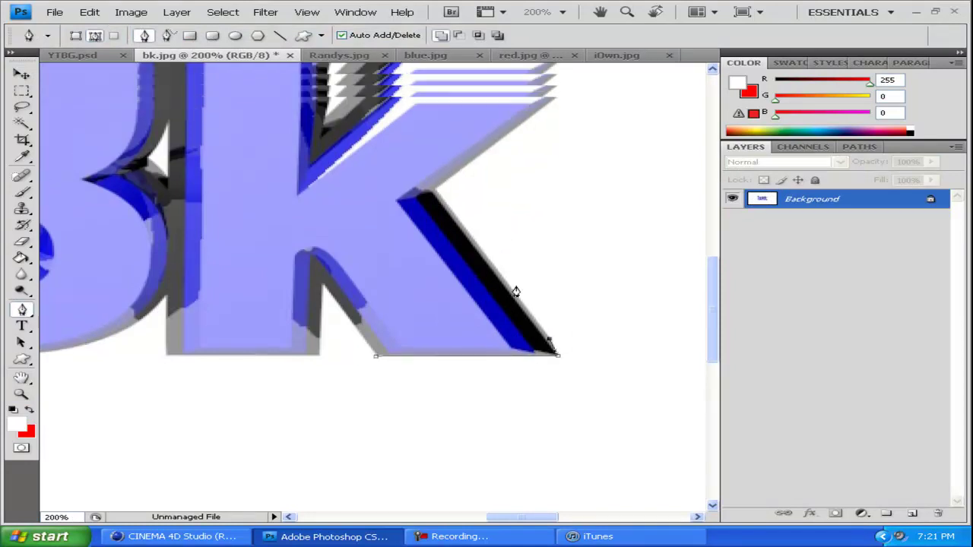
click(435, 191)
scroll(524, 152, up, 3)
click(585, 139)
click(391, 125)
click(327, 184)
scroll(333, 190, up, 3)
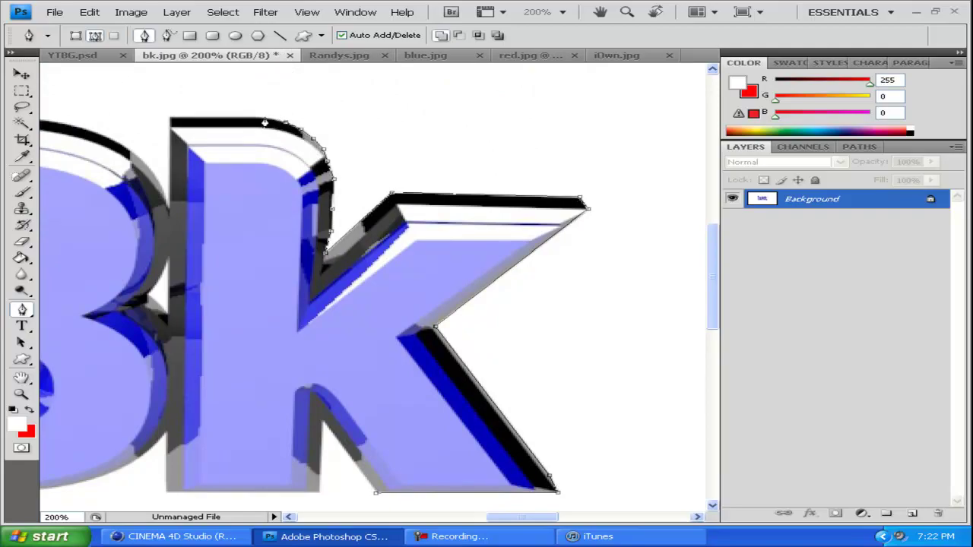
click(169, 215)
scroll(169, 214, up, 3)
scroll(228, 228, left, 5)
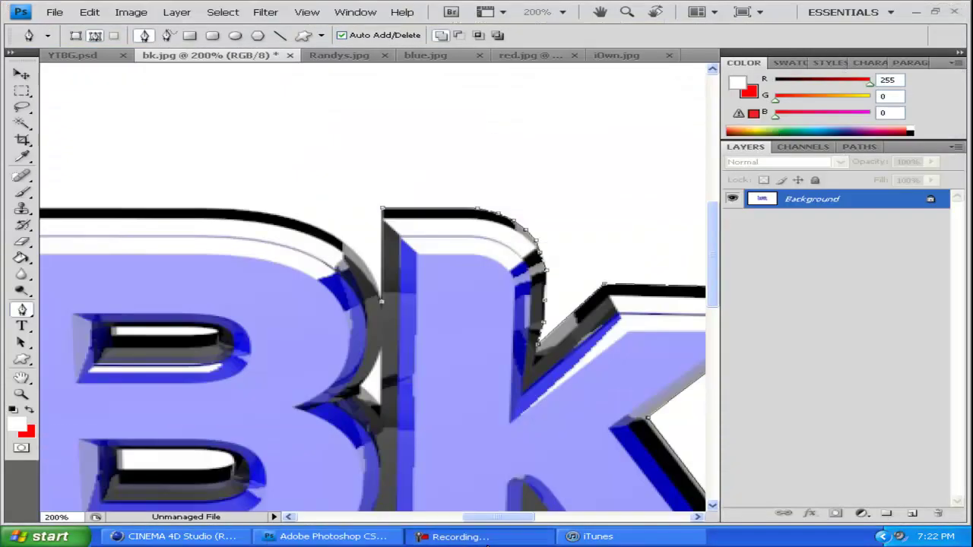
Continue the path along the B's upper curve, top edge and bottom-left corner.
click(368, 269)
click(344, 242)
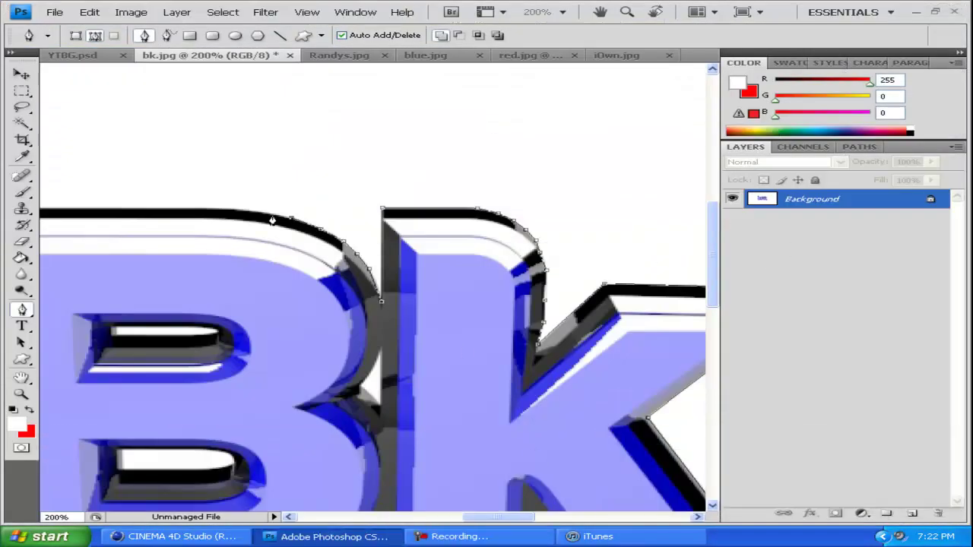
scroll(243, 215, left, 5)
click(195, 209)
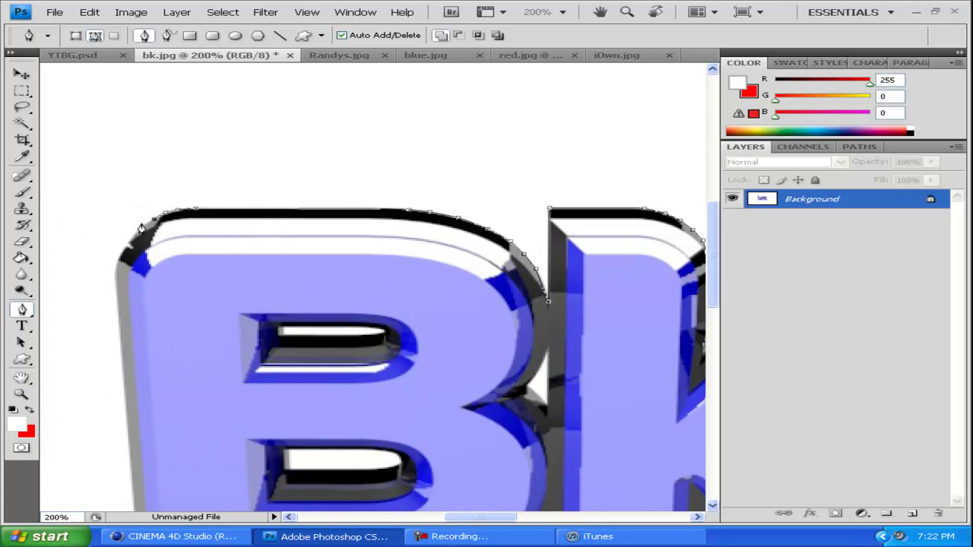
scroll(122, 342, down, 3)
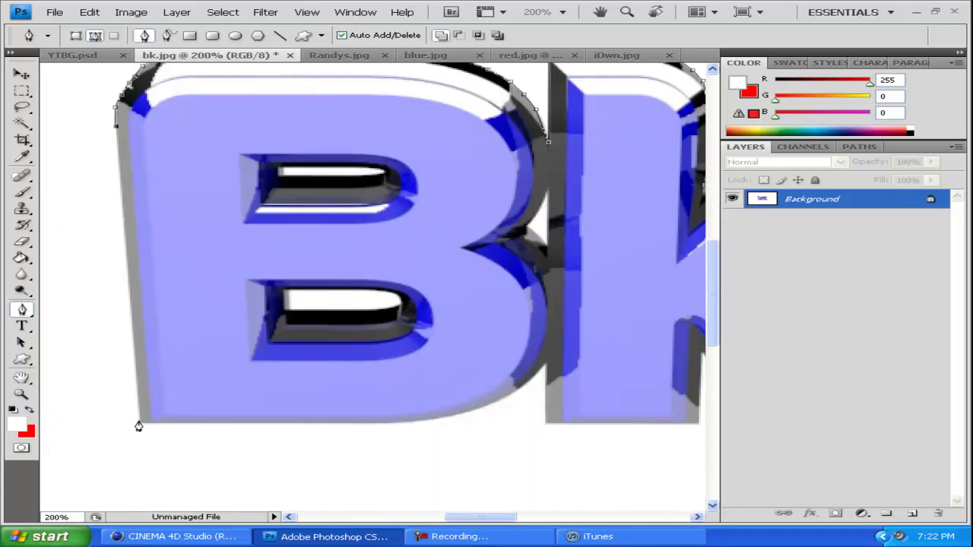
click(140, 422)
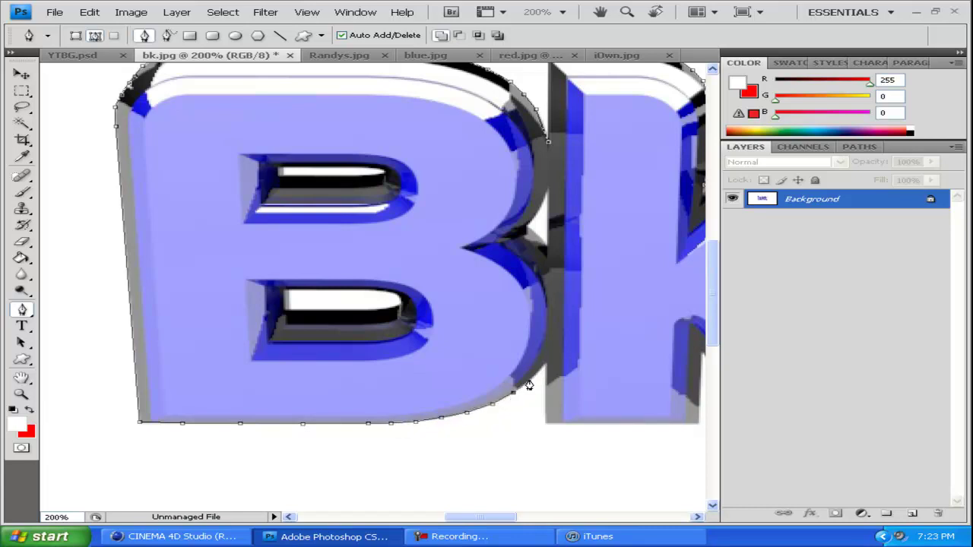
scroll(548, 427, right, 5)
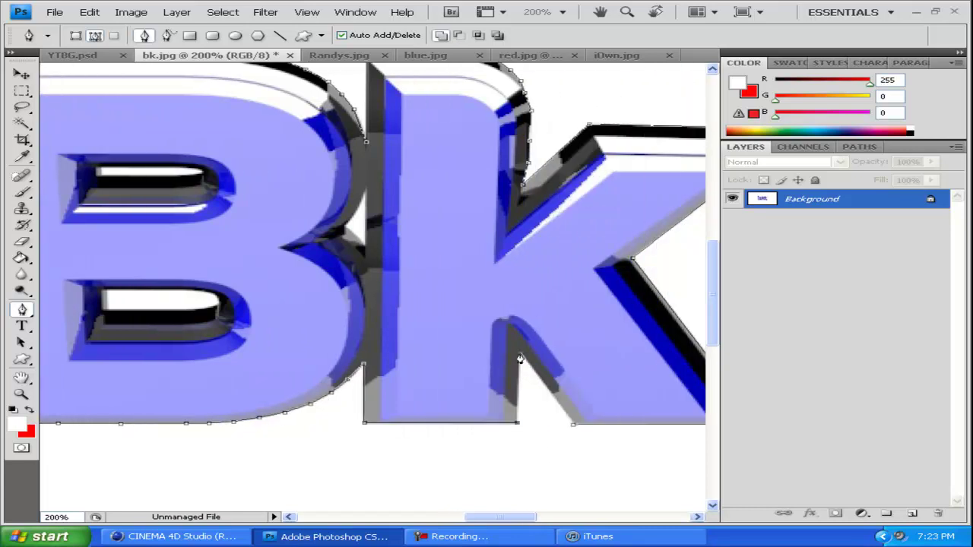
Zoom out and save the traced Work Path as Path 1.
key(z)
drag(576, 428, 175, 407)
double_click(791, 159)
Load Path 1 as a selection, copy the Bk letters to a new layer, and hide Background.
click(586, 181)
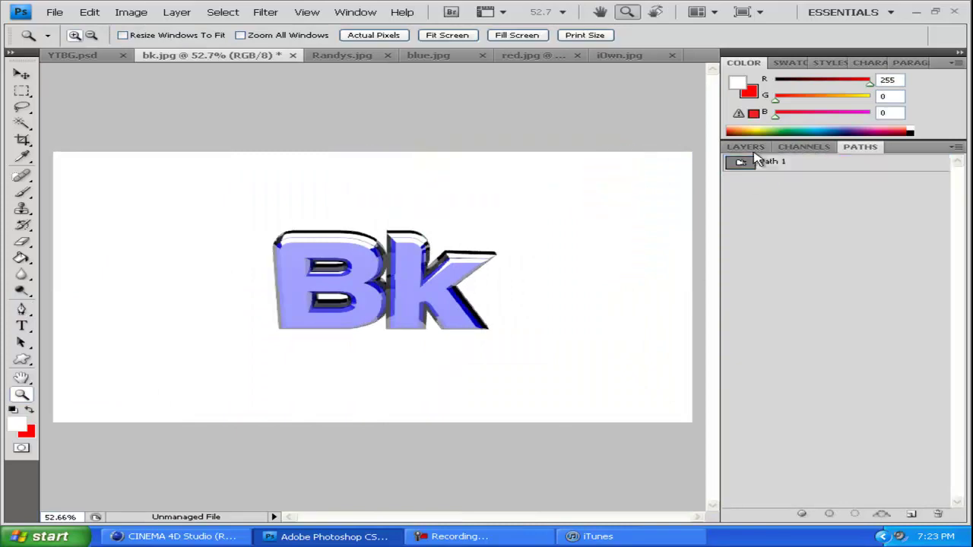
click(745, 147)
key(ctrl+Return)
key(ctrl+j)
click(732, 217)
Zoom in and erase the white inside the B's lower and upper holes.
click(383, 268)
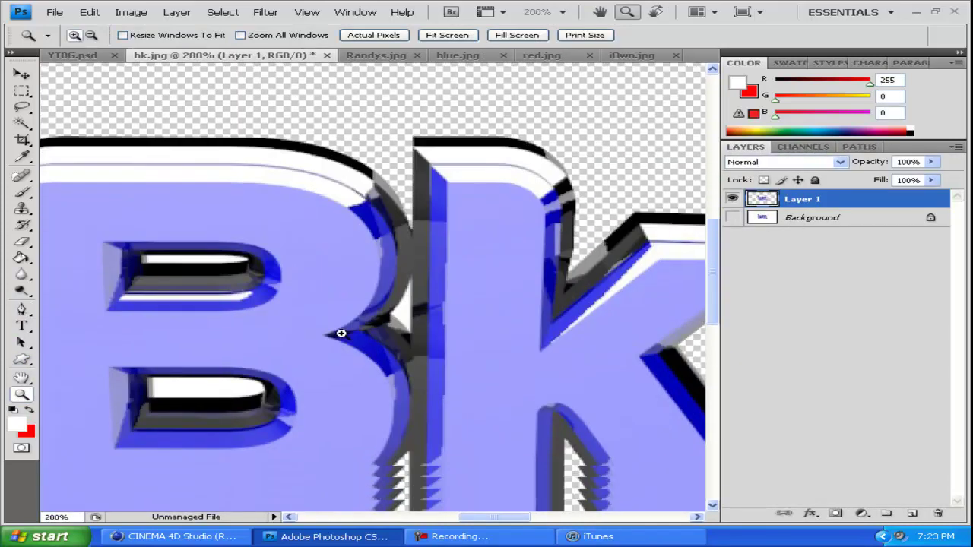
click(341, 332)
key(e)
drag(202, 391, 258, 391)
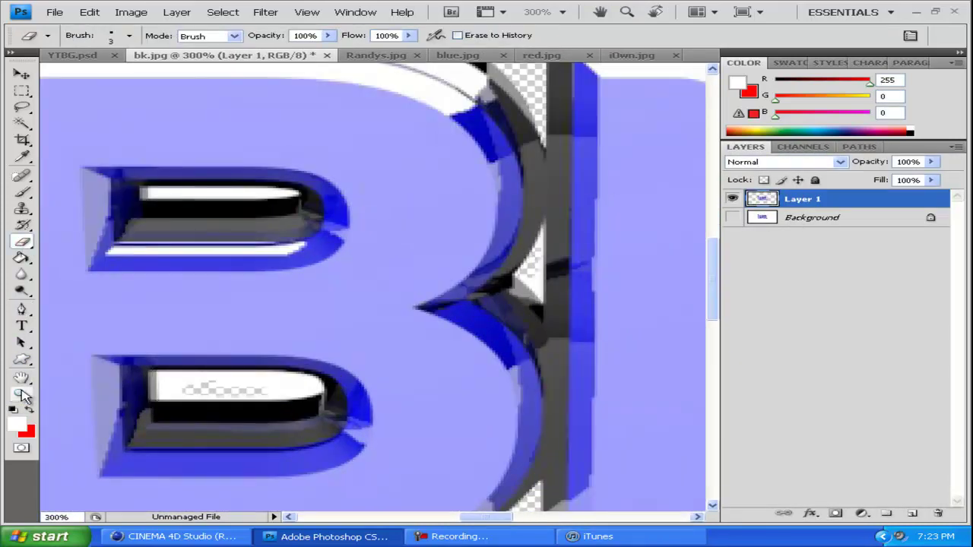
key(z)
click(229, 395)
key(e)
mouse_move(133, 376)
mouse_down()
mouse_move(216, 369)
mouse_move(272, 396)
mouse_move(169, 387)
mouse_move(174, 375)
mouse_up()
scroll(146, 186, up, 2)
mouse_move(146, 186)
mouse_down()
mouse_move(293, 180)
mouse_move(113, 184)
mouse_up()
Set the eraser brush to 1 px and fit the Bk image on screen.
right_click(631, 261)
click(657, 370)
click(644, 246)
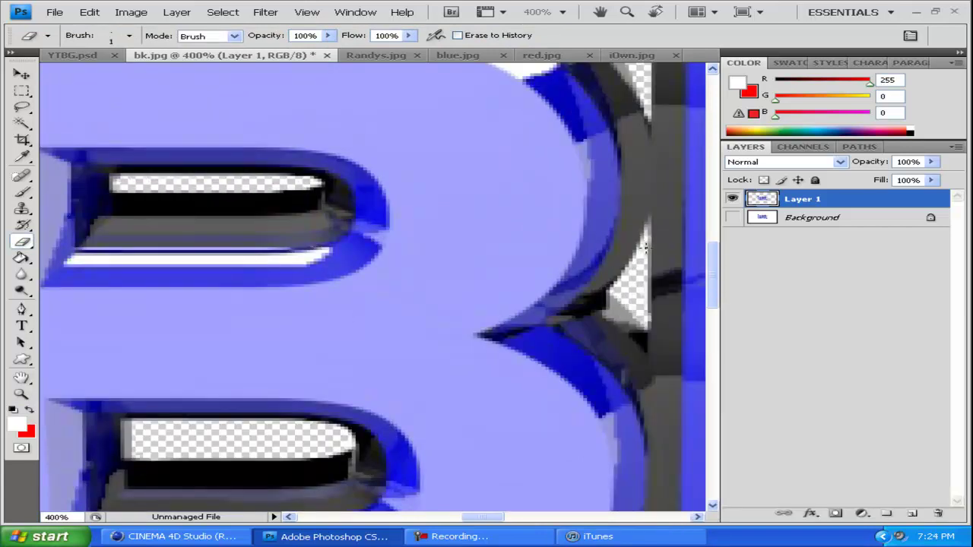
key(z)
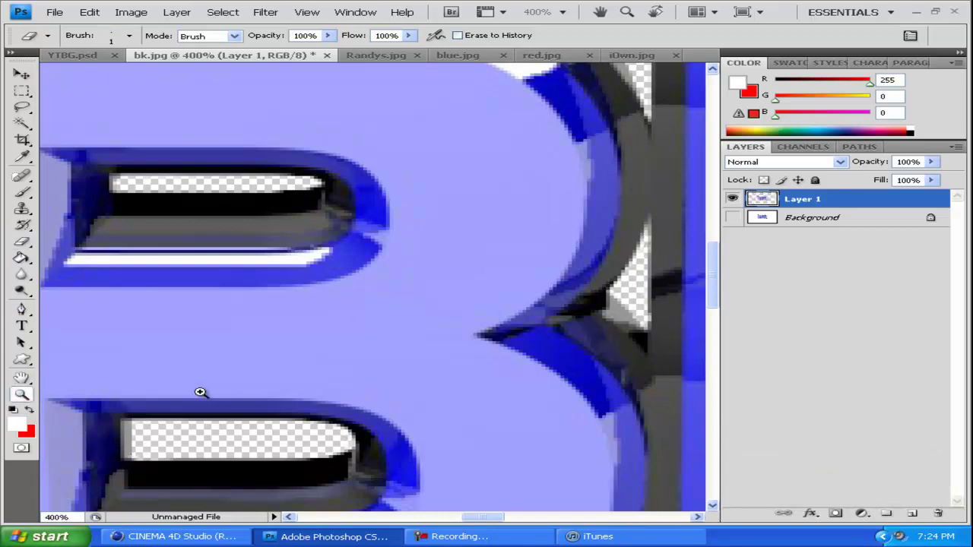
key(ctrl+0)
Drag the Bk letters layer into the iOwn document with the Move tool.
click(22, 74)
drag(272, 55, 319, 222)
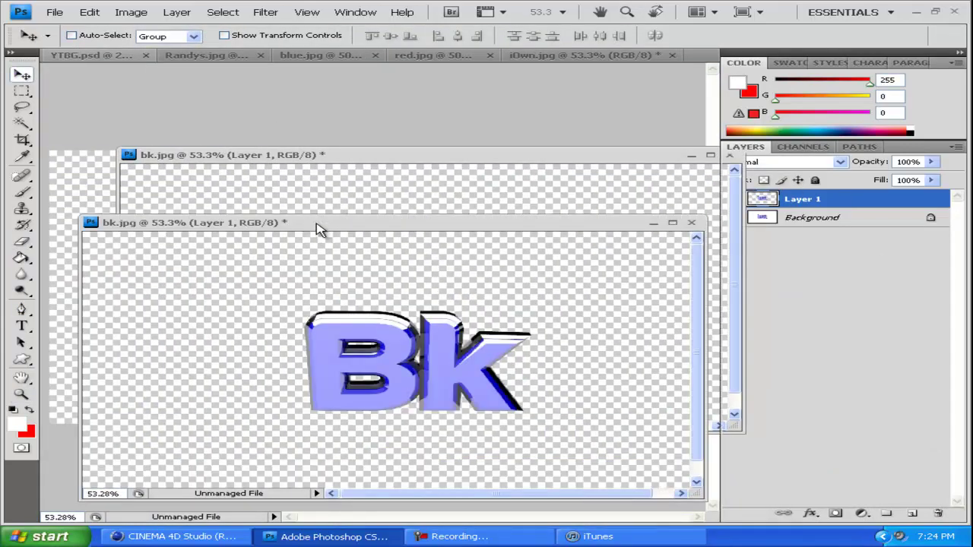
drag(763, 198, 608, 190)
drag(304, 223, 308, 57)
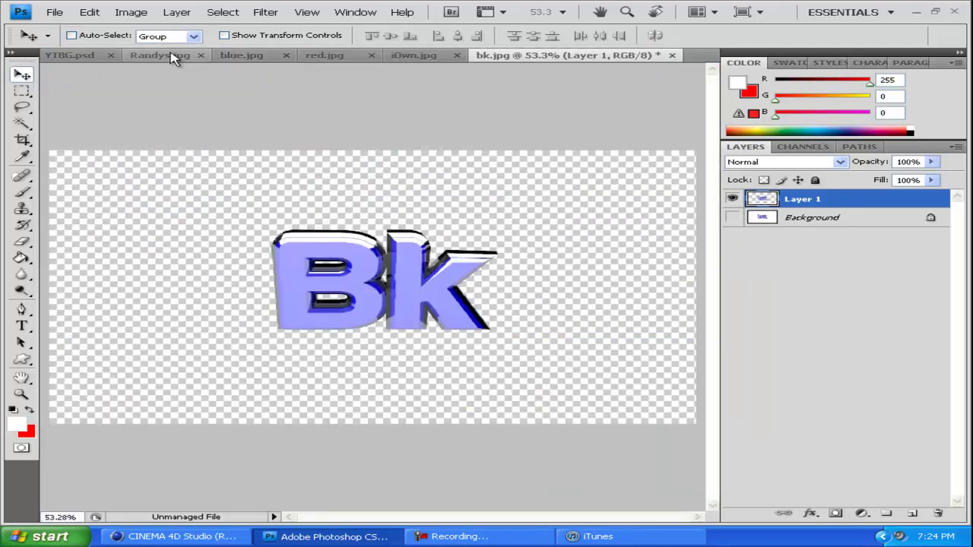
click(182, 56)
Zoom in on the R and start a pen path up its left edge, across its top to the a.
click(21, 394)
click(142, 276)
key(p)
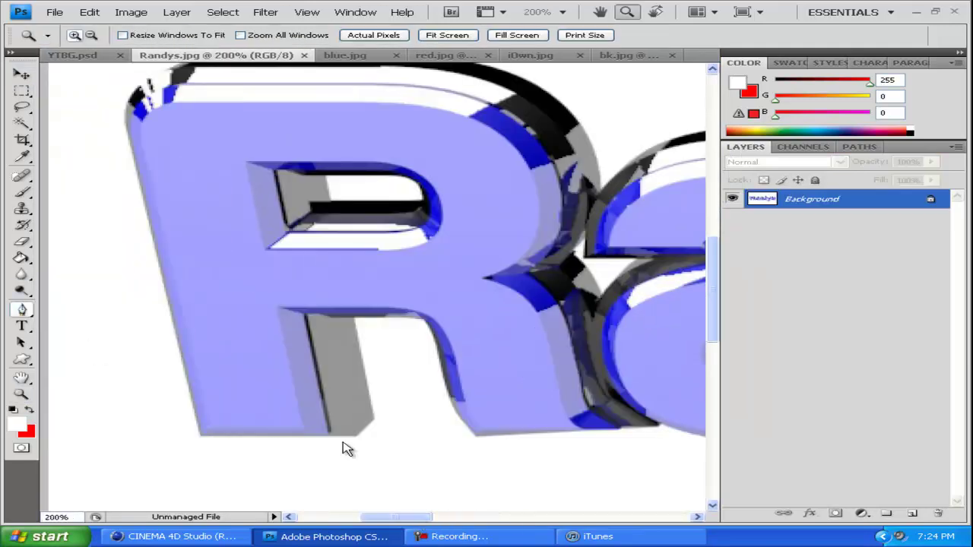
click(199, 436)
click(126, 128)
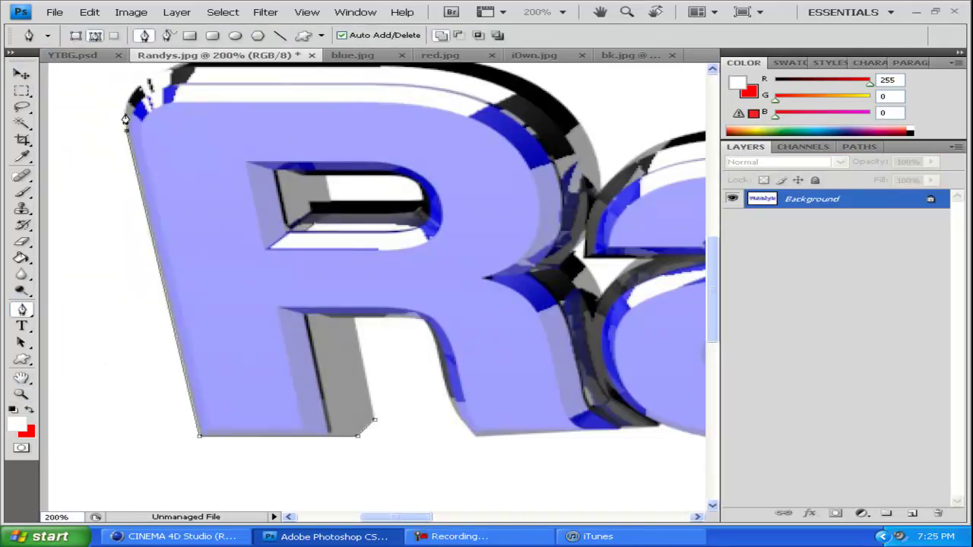
scroll(132, 97, up, 3)
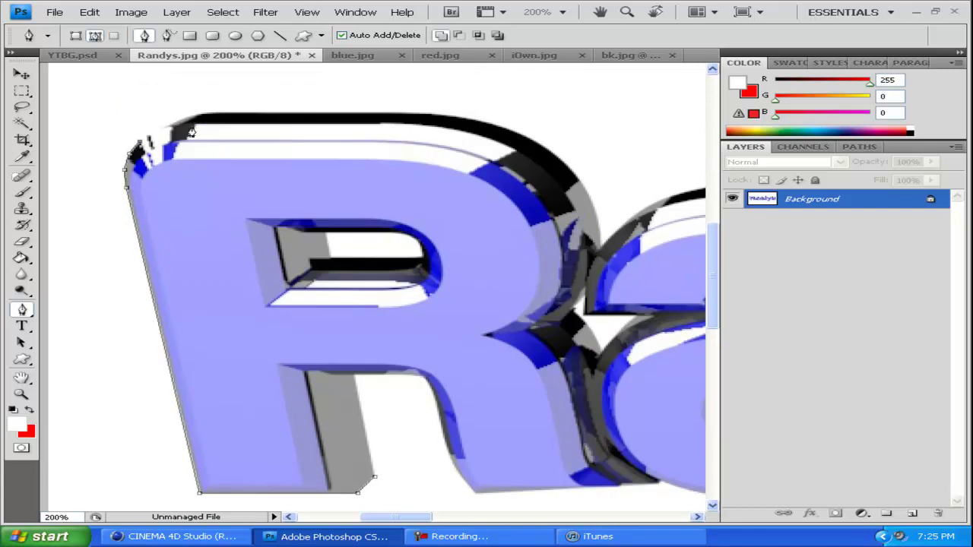
click(415, 112)
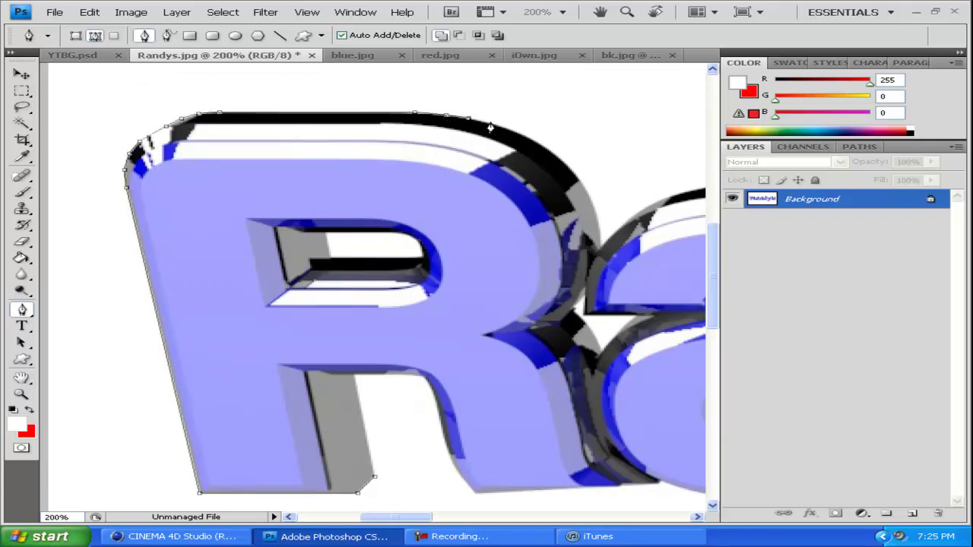
scroll(578, 180, down, 4)
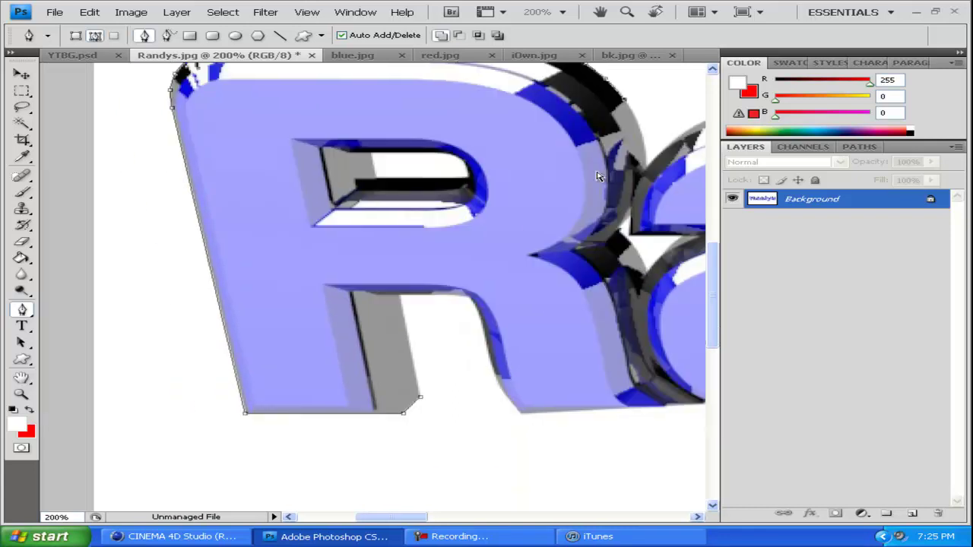
scroll(460, 150, right, 5)
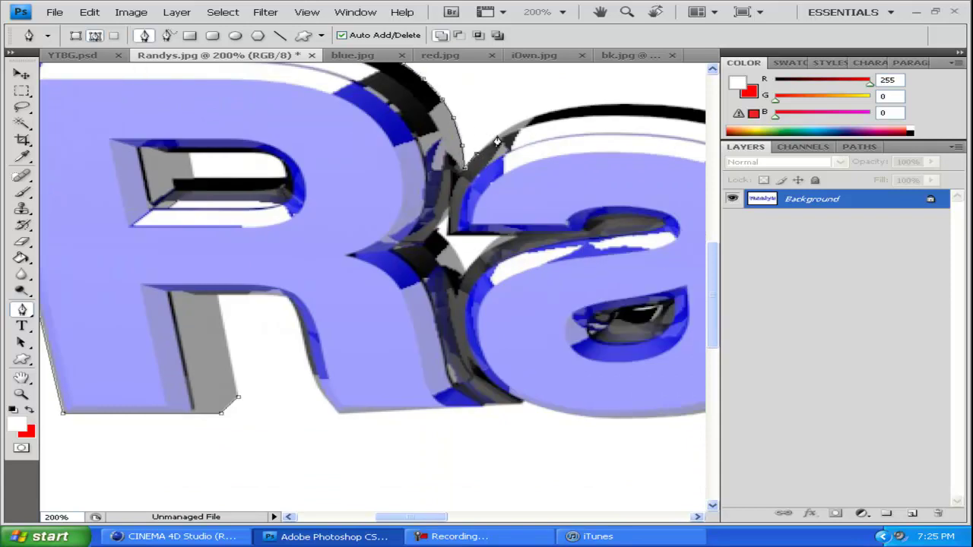
click(560, 111)
scroll(491, 111, right, 4)
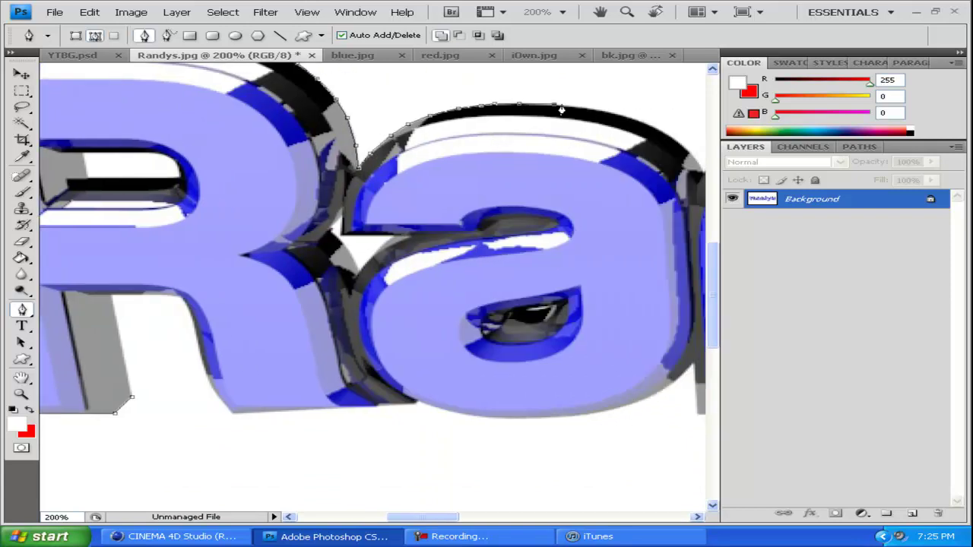
Play the Breaking Point track in the music player, then return to Photoshop.
key(alt+Tab)
double_click(266, 276)
scroll(282, 315, down, 7)
double_click(269, 276)
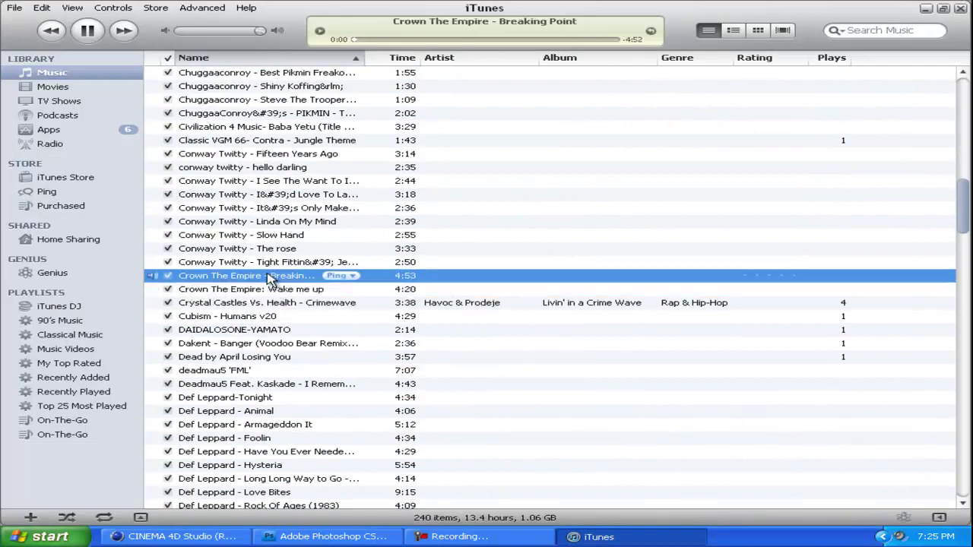
key(alt+Tab)
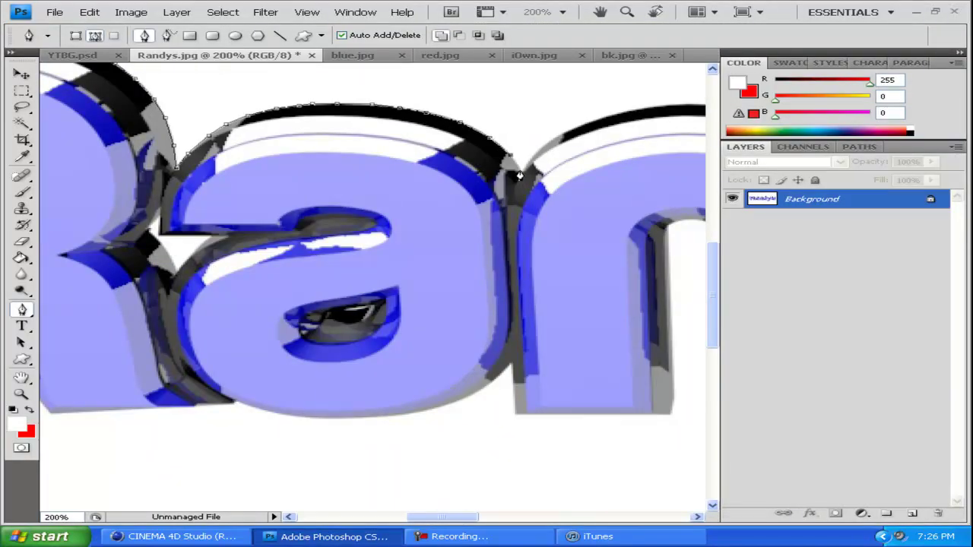
Extend the path with anchors along the tops of the n and o.
scroll(577, 133, right, 8)
click(405, 114)
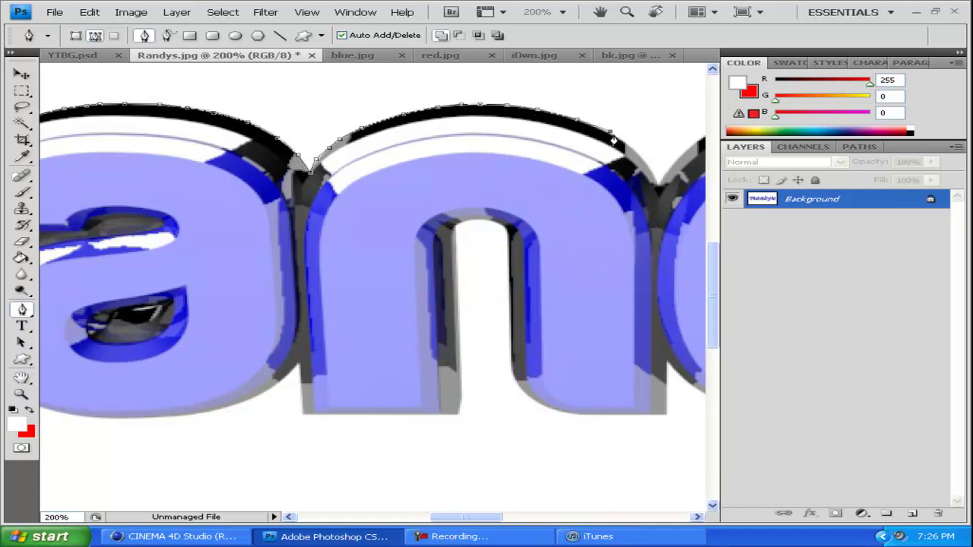
scroll(664, 192, right, 8)
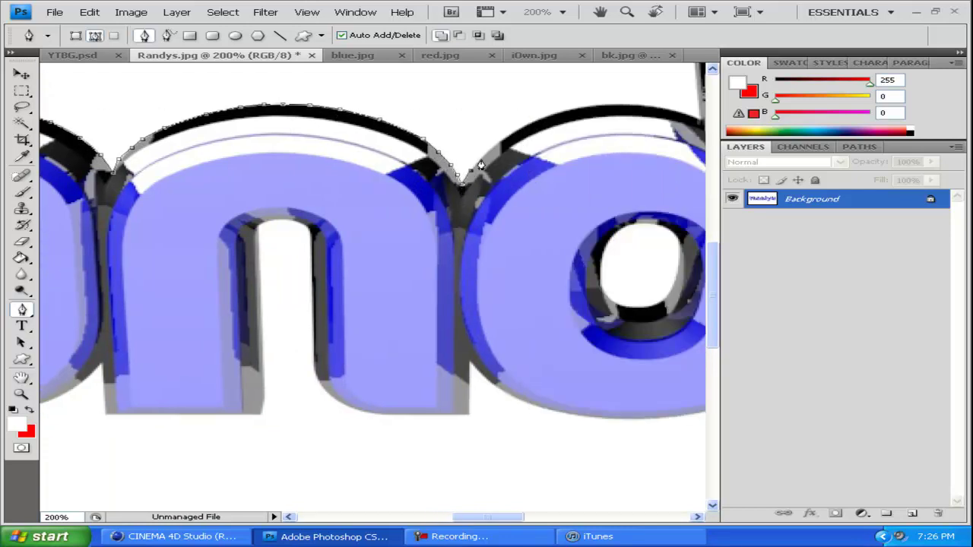
click(536, 121)
scroll(489, 118, right, 4)
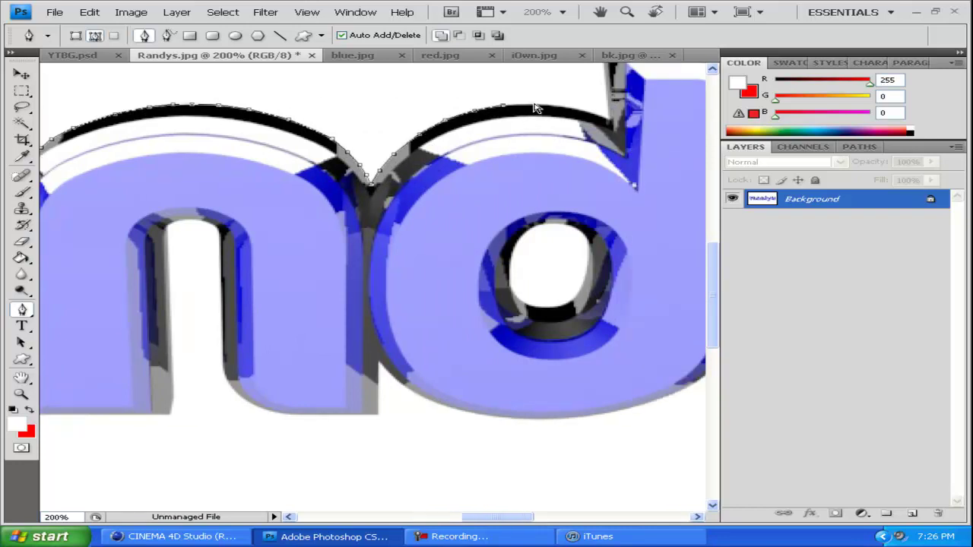
scroll(578, 115, right, 8)
scroll(418, 120, up, 3)
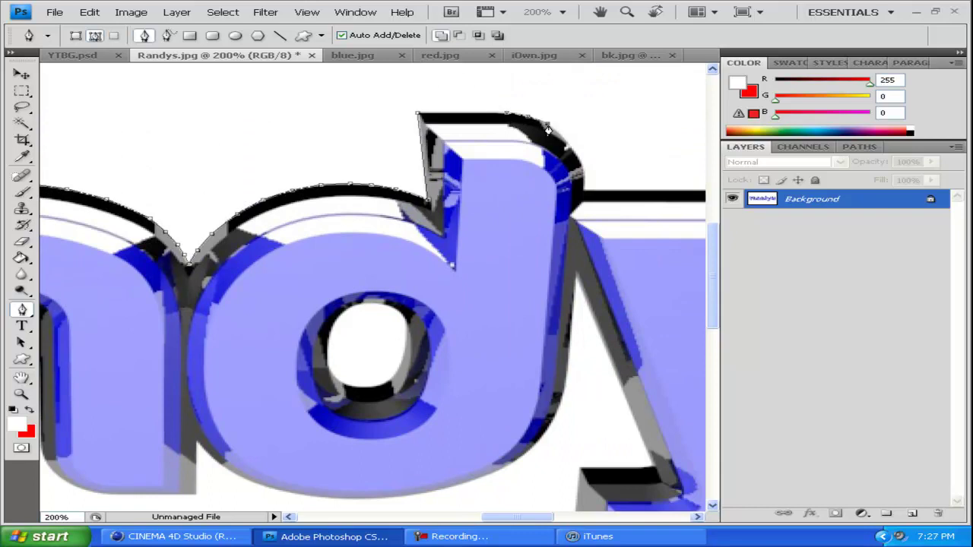
scroll(583, 178, right, 8)
Trace the path down the y's inner V and along its top curve to its right end.
click(499, 206)
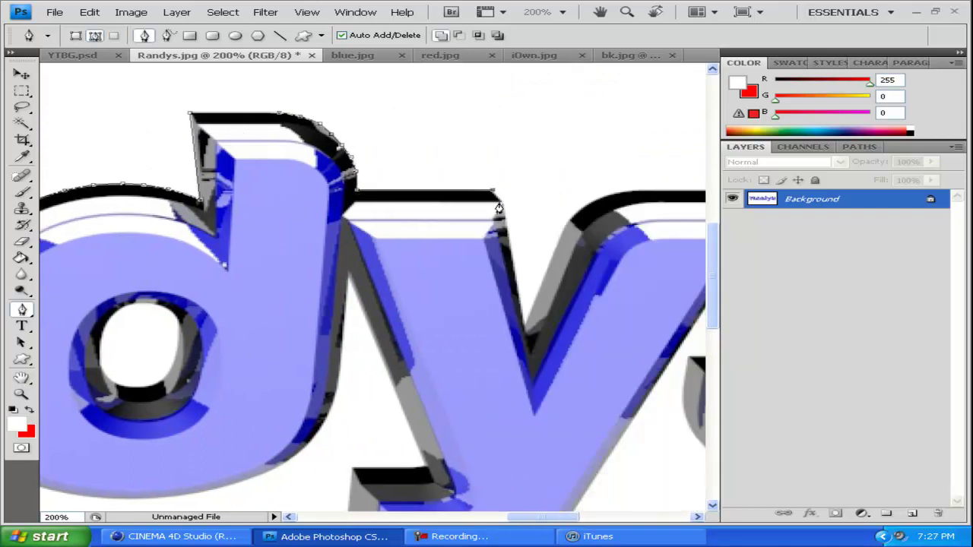
scroll(500, 206, down, 3)
click(524, 260)
click(567, 157)
click(594, 131)
click(615, 125)
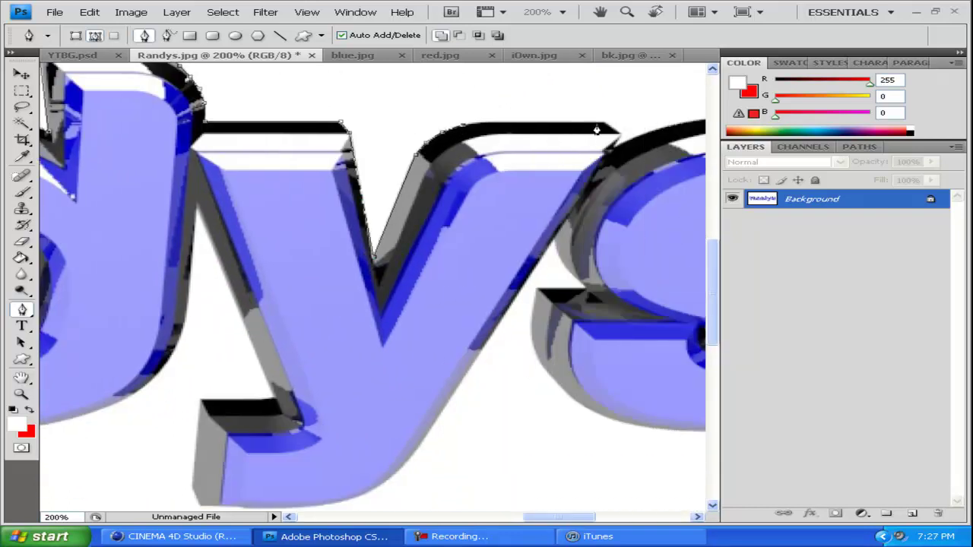
scroll(615, 124, right, 6)
click(485, 127)
click(618, 134)
scroll(619, 137, right, 7)
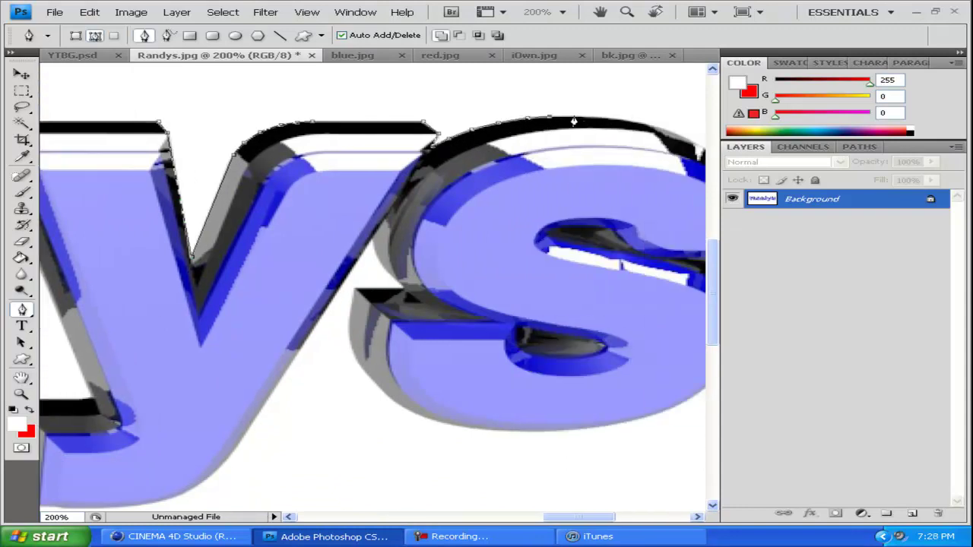
scroll(602, 122, right, 6)
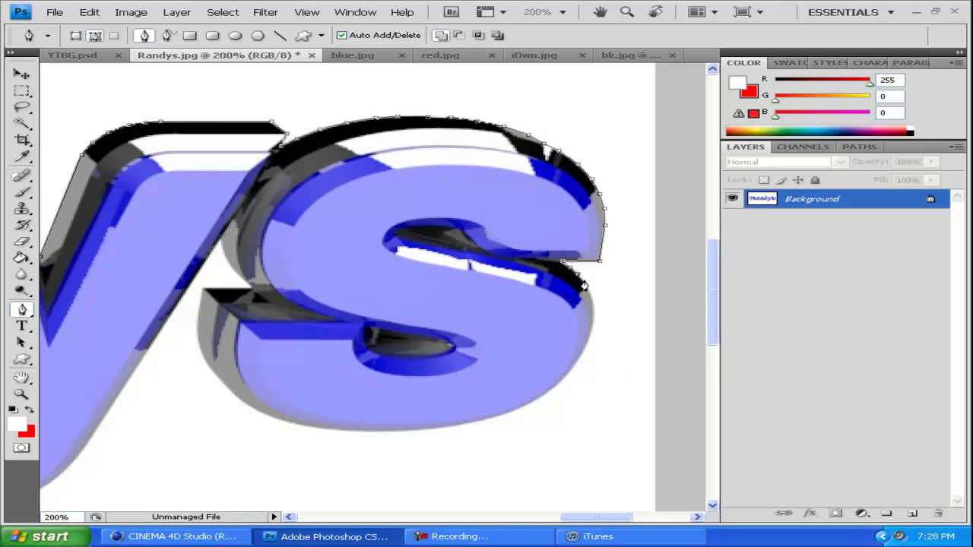
Extend the pen path down the right side of the S.
scroll(587, 290, down, 3)
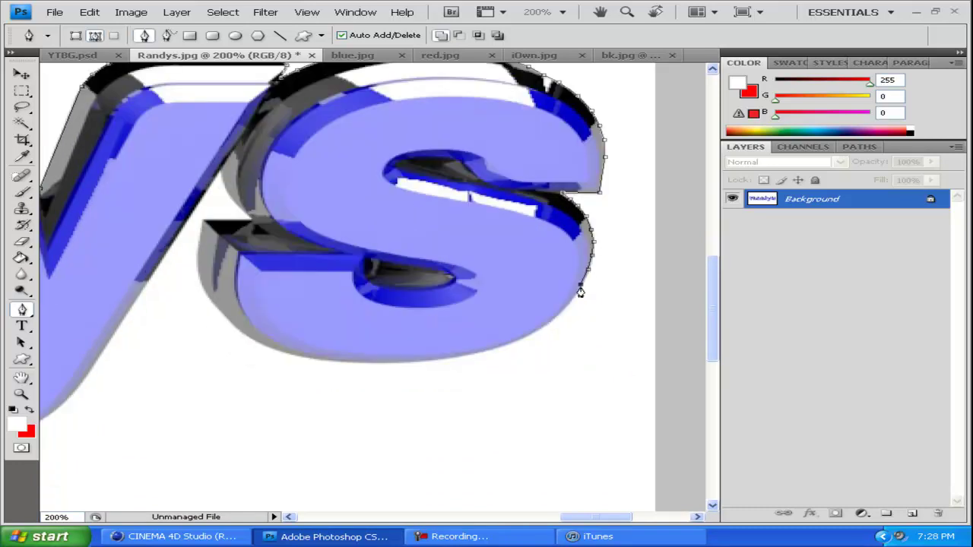
click(544, 325)
click(535, 332)
scroll(535, 332, left, 2)
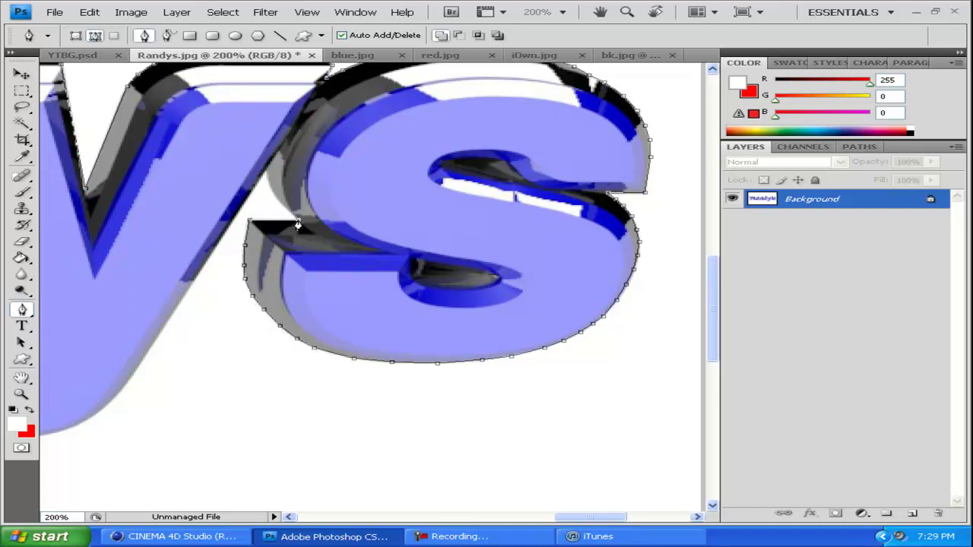
scroll(266, 178, left, 5)
Trace the path along the y's right edge and bottom.
click(314, 378)
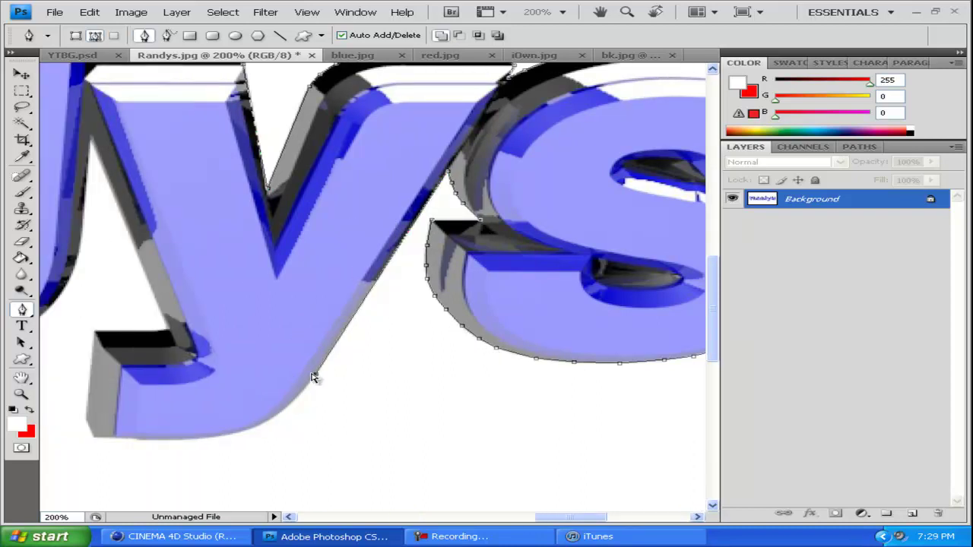
scroll(315, 377, left, 3)
click(410, 392)
click(331, 440)
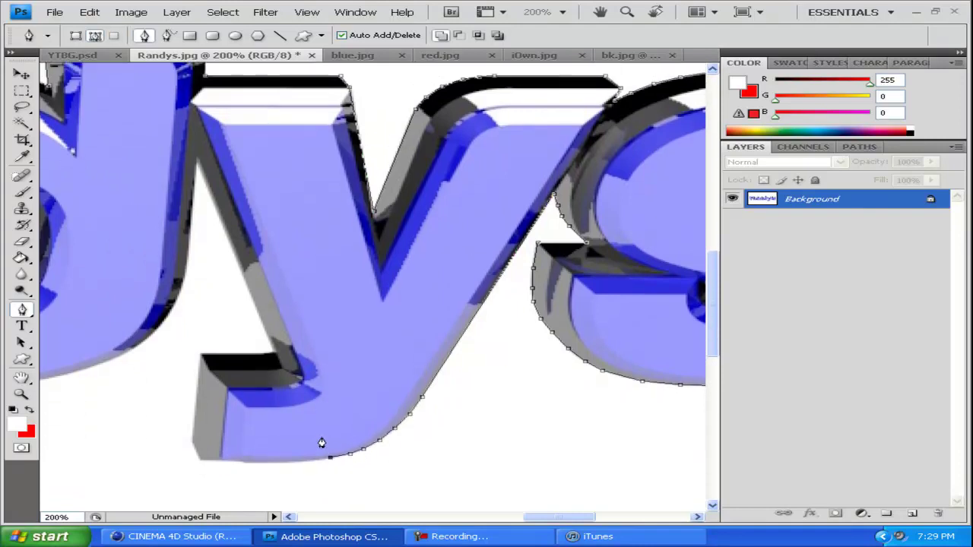
scroll(327, 426, down, 2)
click(308, 394)
click(281, 395)
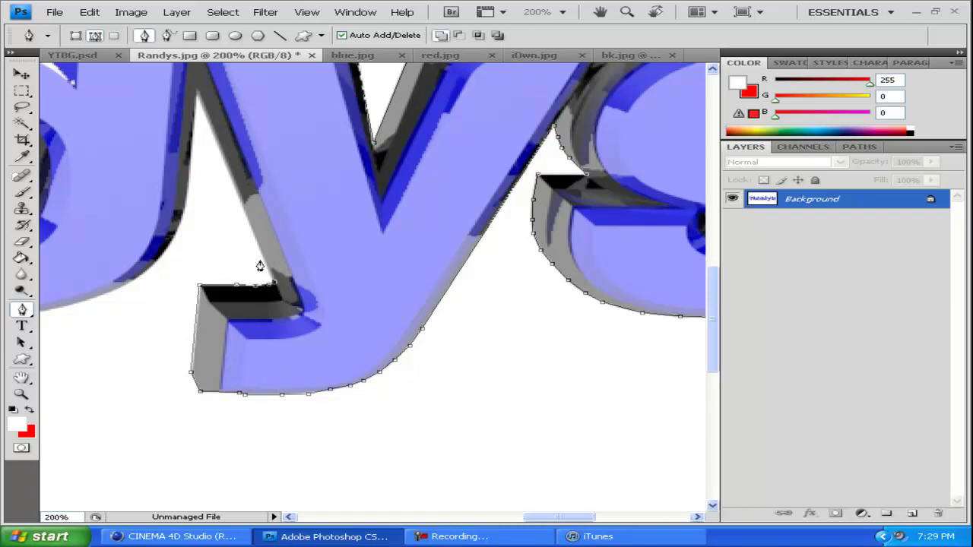
Add path points on the y's left diagonal and the d's bottom edge.
scroll(260, 266, up, 2)
click(198, 148)
scroll(355, 249, left, 3)
scroll(344, 293, left, 2)
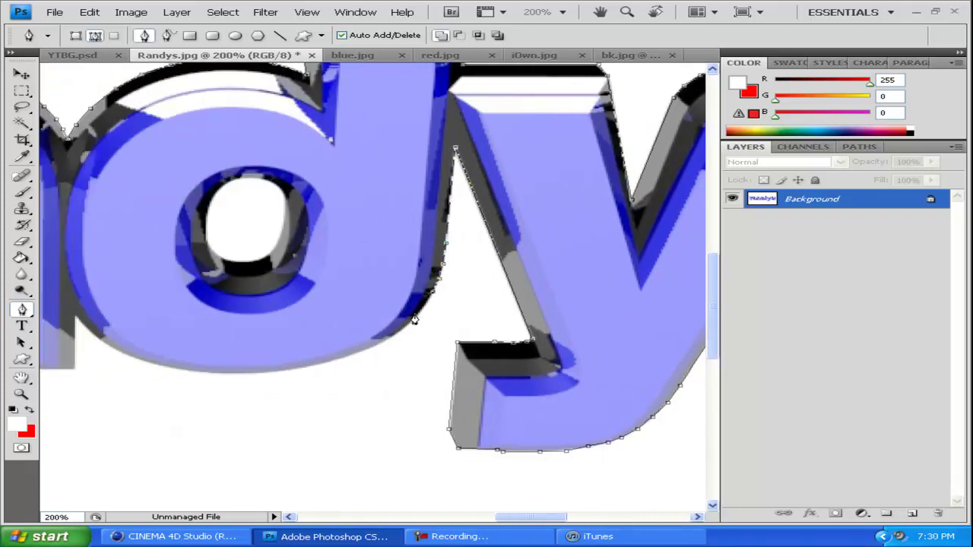
click(397, 336)
scroll(373, 326, up, 2)
scroll(374, 325, down, 3)
scroll(373, 325, left, 3)
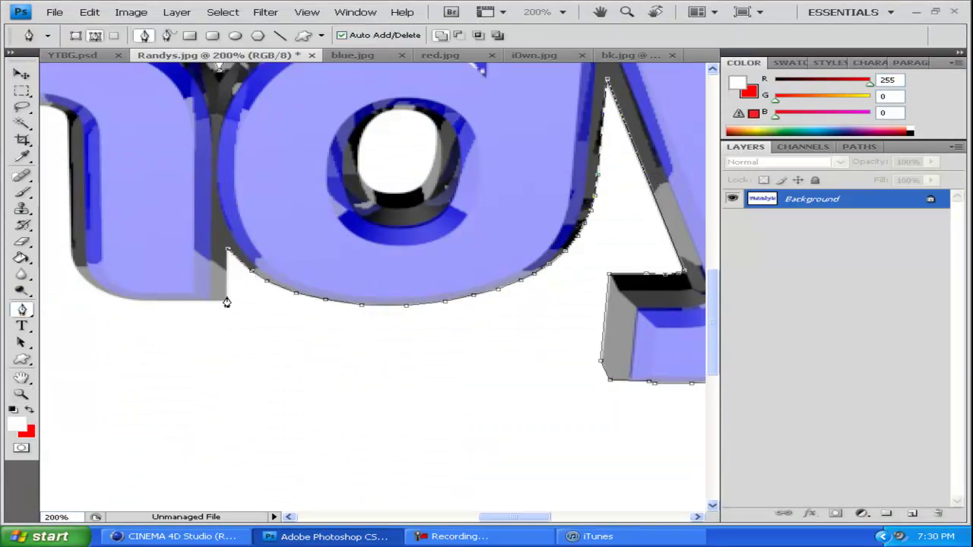
scroll(227, 303, left, 3)
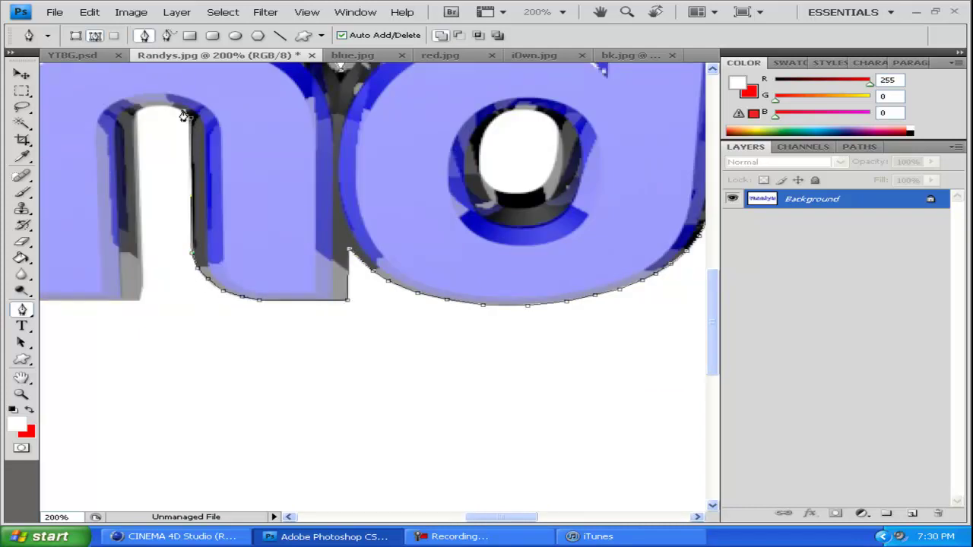
Add path points down the n's left edge and at its bottom-left corner.
click(142, 280)
click(138, 299)
scroll(145, 304, left, 4)
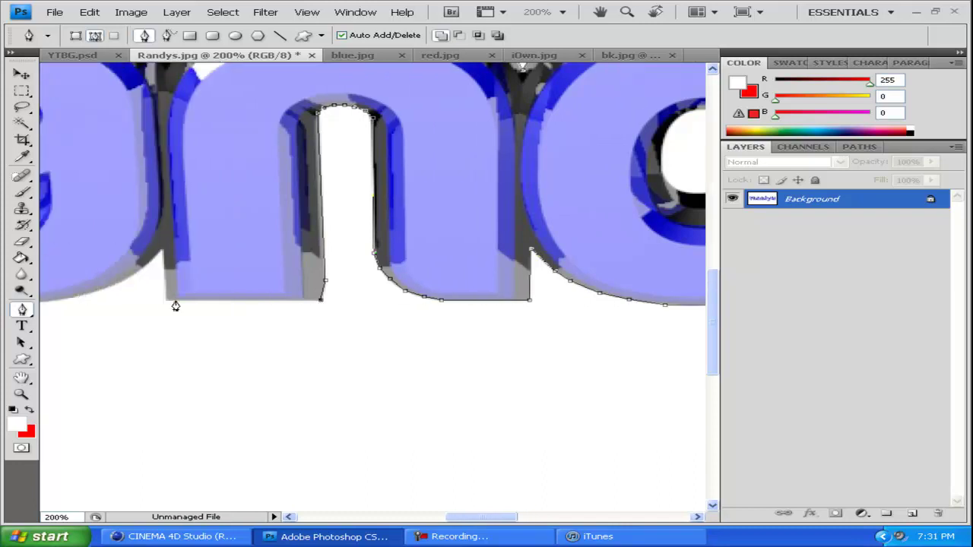
click(166, 300)
click(161, 249)
scroll(206, 282, left, 3)
scroll(213, 285, left, 3)
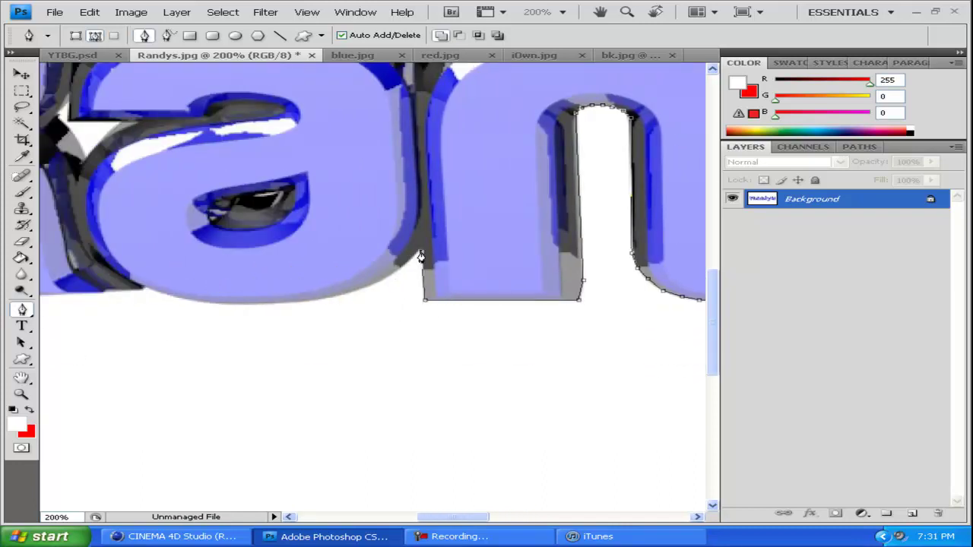
scroll(456, 271, left, 2)
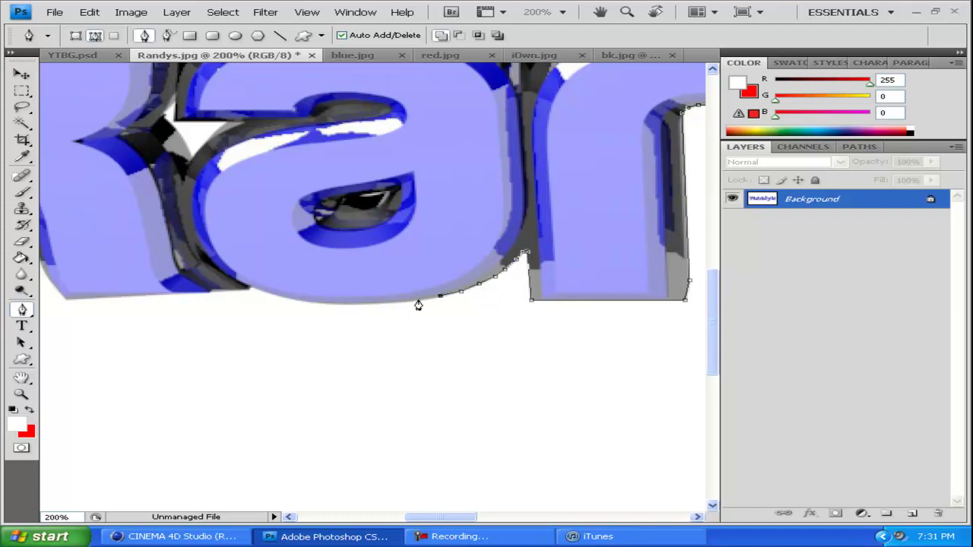
Run the path along the bottom of the a toward the R's legs.
click(250, 293)
scroll(267, 298, left, 2)
click(158, 301)
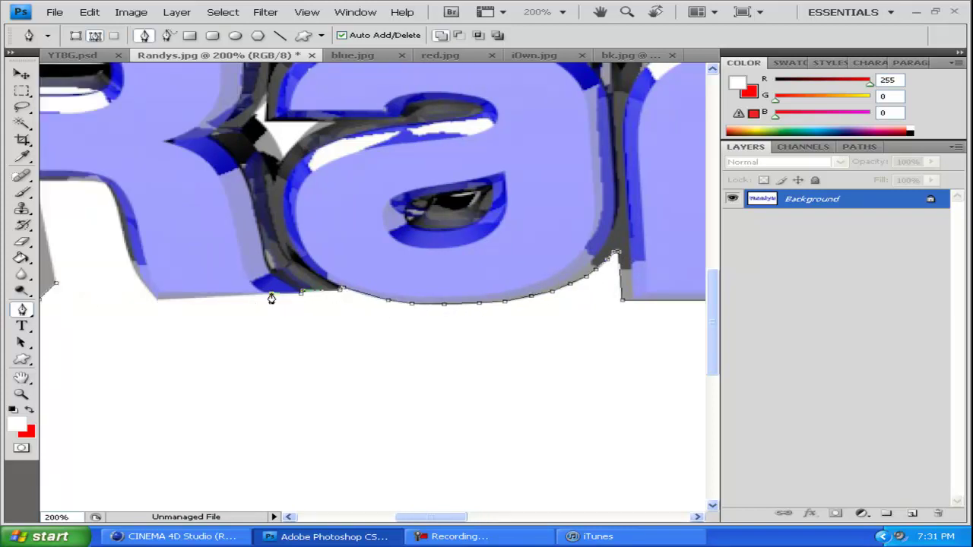
scroll(159, 304, left, 2)
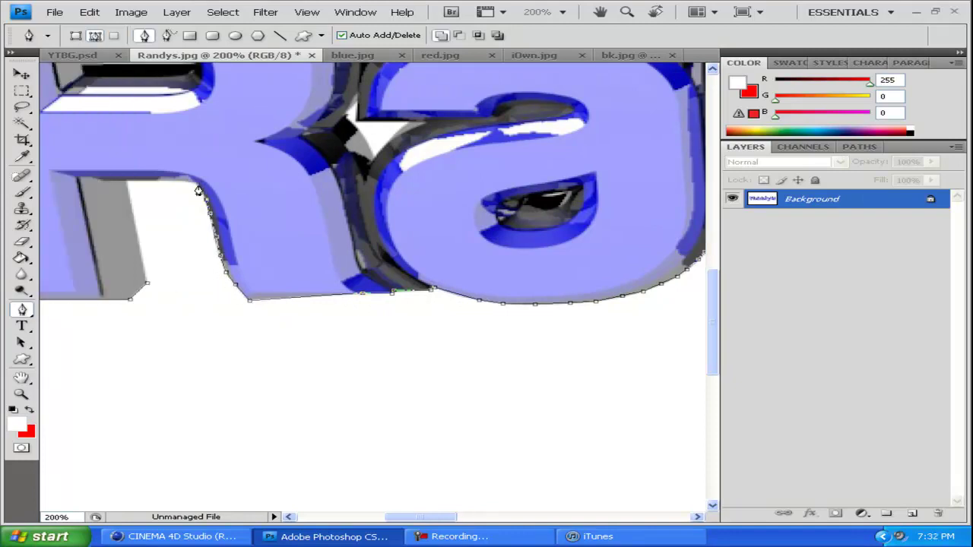
Close the outline path and save it as Path 1.
click(129, 186)
key(ctrl+0)
key(v)
click(860, 147)
double_click(828, 162)
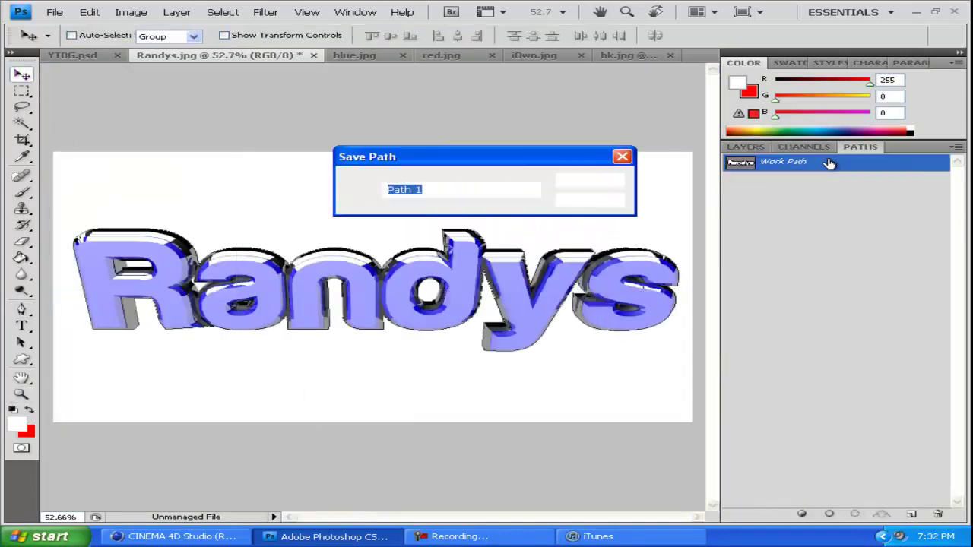
key(Return)
Load Path 1 as a selection, copy it to Layer 1, and hide Background.
ctrl+click(741, 162)
click(746, 147)
key(ctrl+j)
click(732, 217)
key(z)
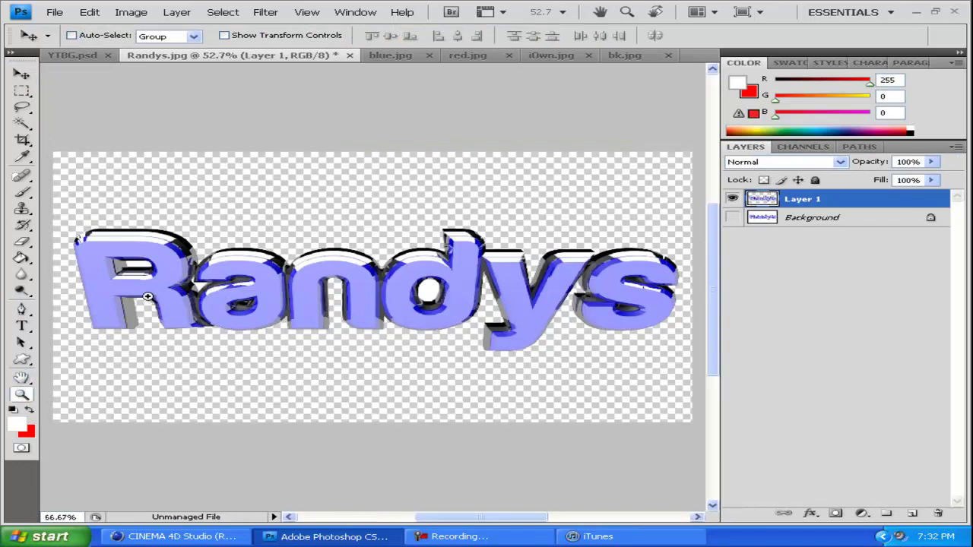
click(122, 253)
Zoom in on the R and erase its white gap to transparency.
key(e)
right_click(126, 241)
key(Return)
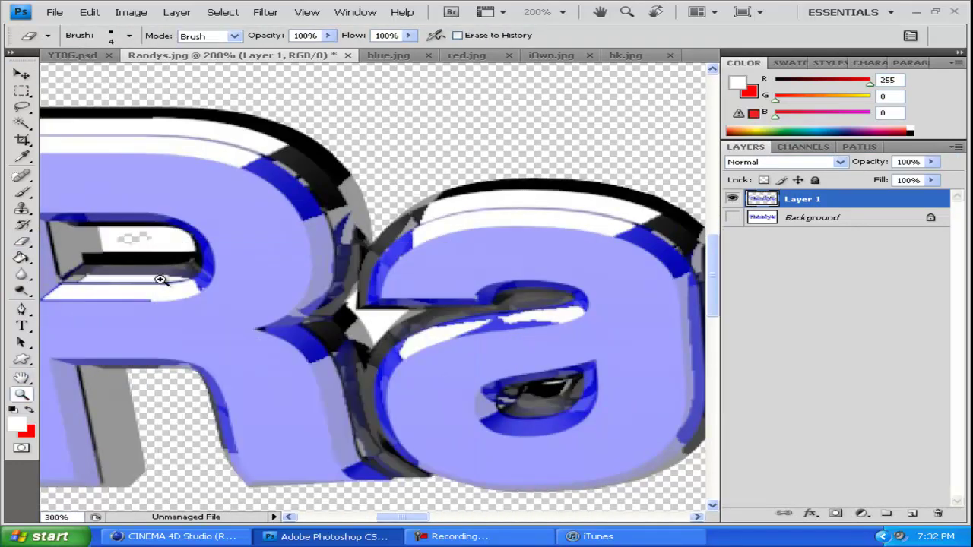
key(z)
click(236, 266)
right_click(278, 274)
click(315, 332)
key(e)
mouse_move(335, 262)
mouse_down()
mouse_move(528, 246)
mouse_move(281, 338)
mouse_move(273, 242)
mouse_move(647, 332)
mouse_move(183, 276)
mouse_move(148, 254)
mouse_move(495, 232)
mouse_move(666, 339)
mouse_move(215, 343)
mouse_move(133, 233)
mouse_up()
At 800% zoom, erase the white wedge between letters with a 2 px eraser.
scroll(370, 332, down, 3)
right_click(175, 263)
key(z)
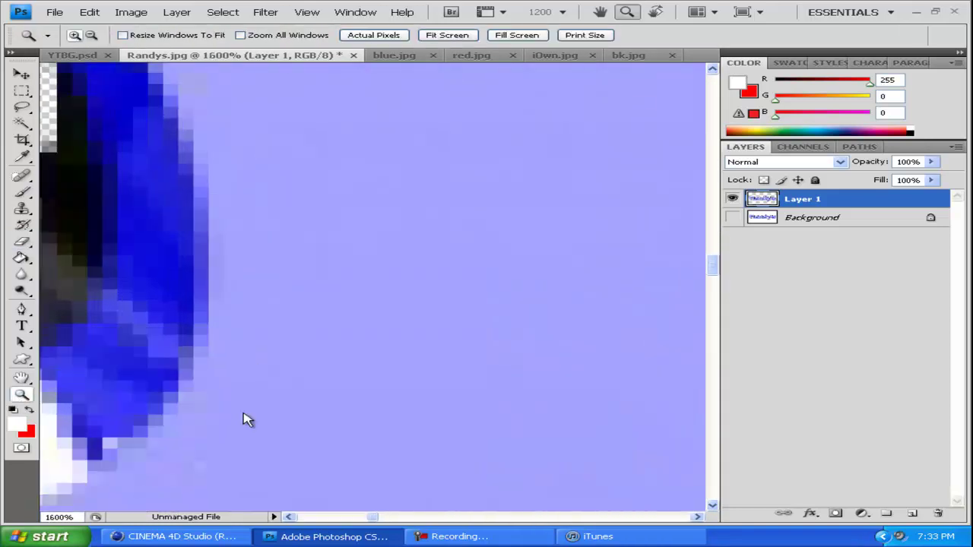
right_click(299, 426)
click(339, 517)
drag(407, 414, 413, 311)
key(e)
right_click(419, 261)
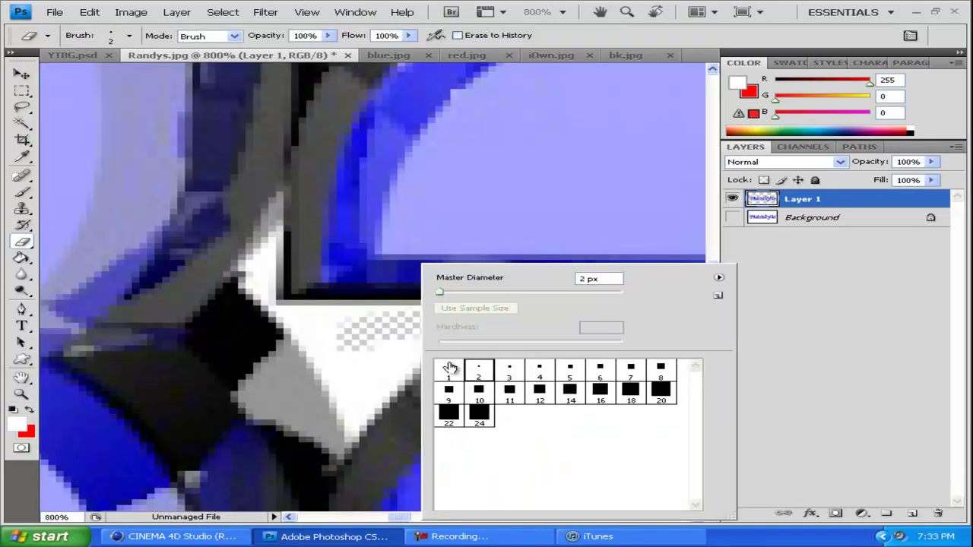
click(293, 311)
mouse_move(294, 311)
mouse_down()
mouse_move(272, 228)
mouse_move(272, 287)
mouse_move(347, 332)
mouse_move(385, 372)
mouse_up()
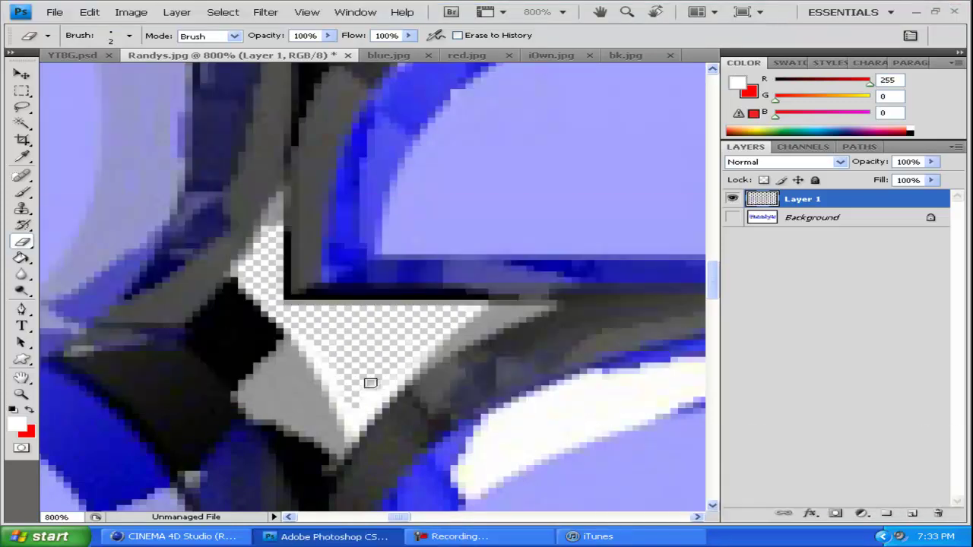
drag(325, 361, 347, 414)
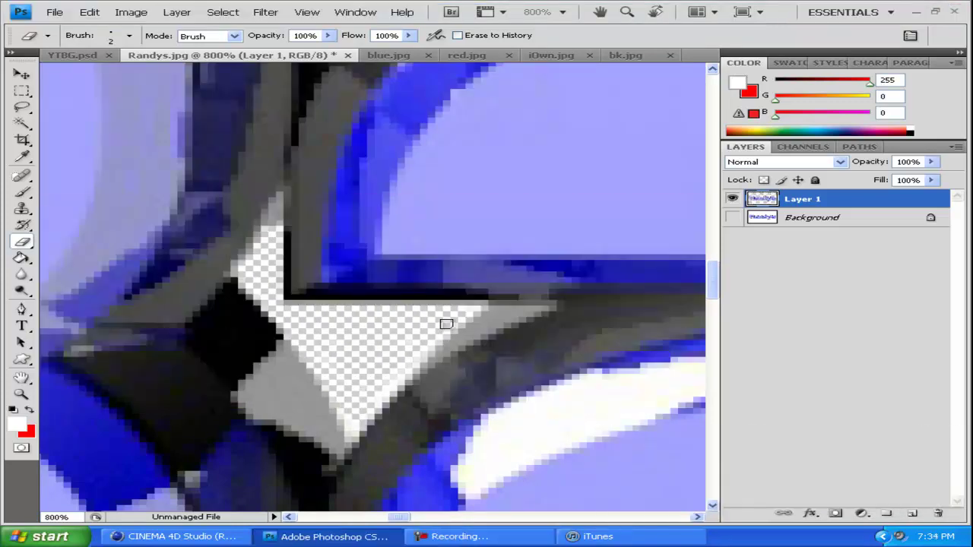
Switch to an 11 px eraser, zoom into the d's bowl, and erase its white.
click(21, 392)
right_click(422, 350)
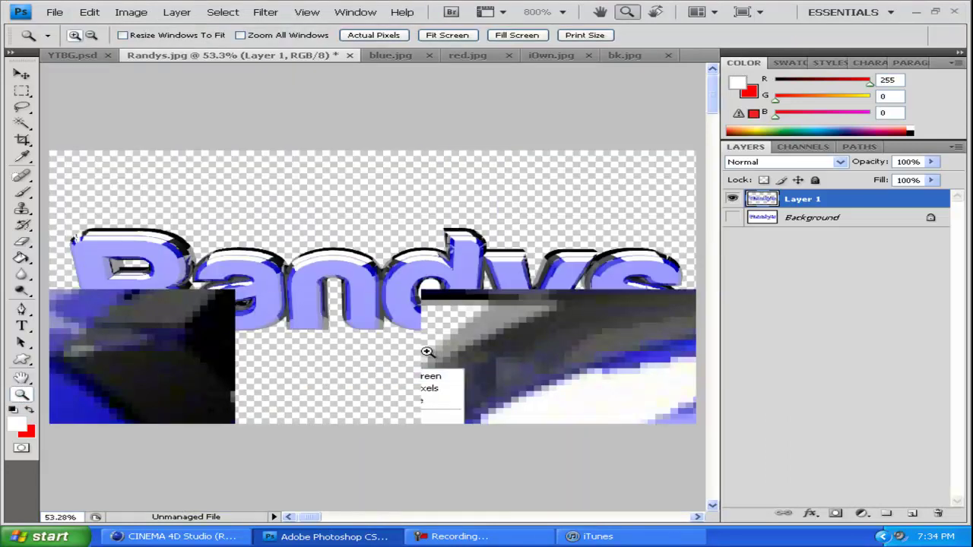
click(429, 365)
key(e)
right_click(432, 282)
click(568, 389)
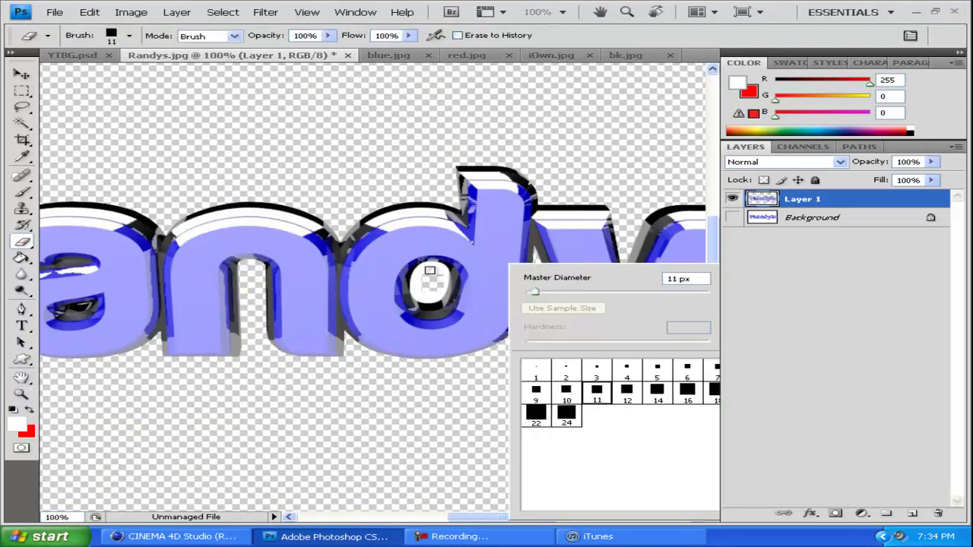
key(Return)
ctrl+click(431, 281)
mouse_move(279, 214)
mouse_down()
mouse_move(322, 218)
mouse_move(239, 245)
mouse_up()
Shrink the eraser to 3 px and clean leftover white along the bowl's inner edges.
right_click(265, 257)
click(289, 320)
mouse_move(327, 195)
mouse_down()
mouse_move(227, 305)
mouse_move(291, 330)
mouse_move(342, 200)
mouse_move(228, 199)
mouse_move(289, 264)
mouse_move(217, 315)
mouse_move(270, 191)
mouse_move(348, 245)
mouse_move(296, 313)
mouse_move(244, 330)
mouse_move(311, 326)
mouse_move(346, 203)
mouse_up()
drag(247, 193, 211, 285)
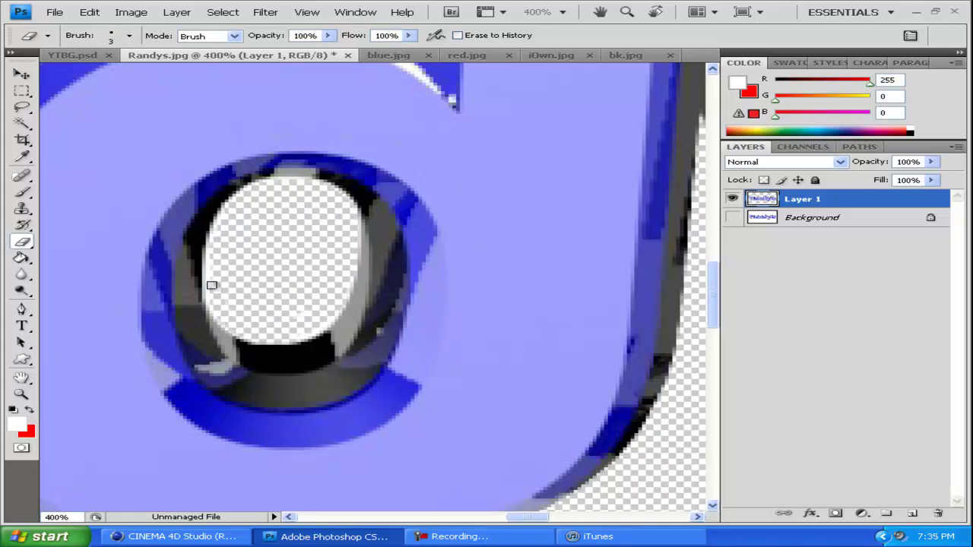
mouse_move(297, 336)
mouse_down()
mouse_move(315, 202)
mouse_move(245, 317)
mouse_up()
Fit the Randys image in view and drag it into its own window over YTBG.psd.
key(z)
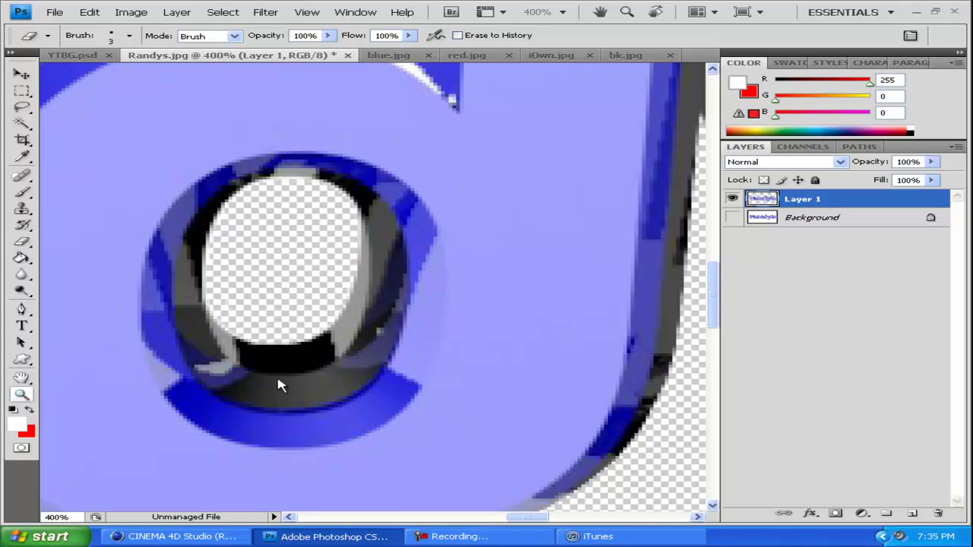
key(ctrl+0)
key(v)
drag(228, 55, 319, 164)
Drop the Randys text into the YTBG layout and re-dock the Randys image.
drag(413, 160, 285, 191)
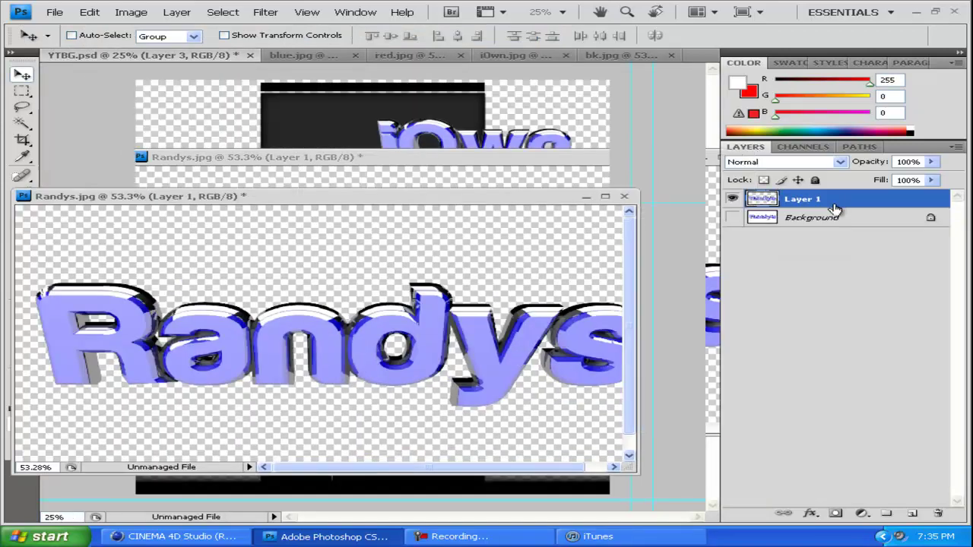
drag(304, 320, 419, 64)
drag(228, 196, 446, 57)
In red.jpg, start a Pen path at the invader's base and up around the ledge corners.
click(259, 55)
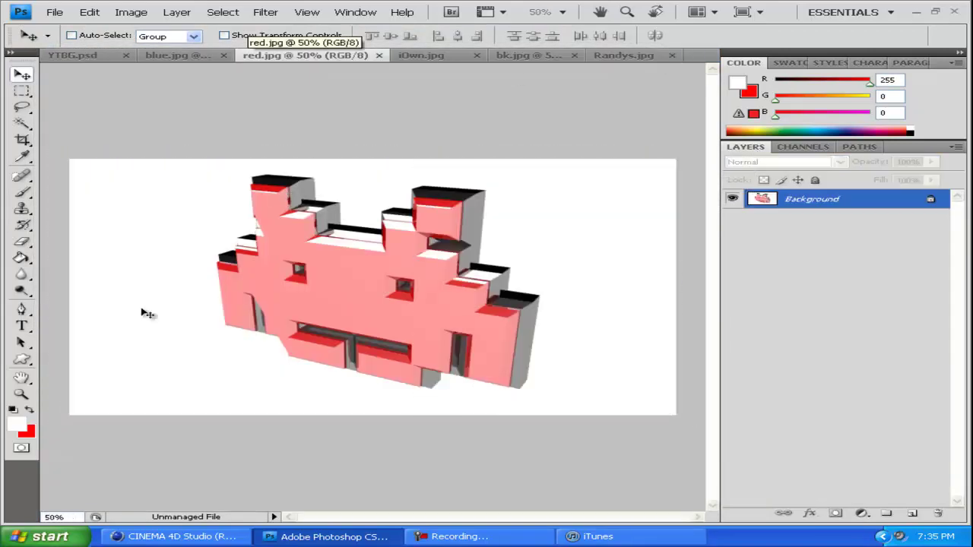
key(z)
click(504, 366)
key(p)
key(ctrl+plus)
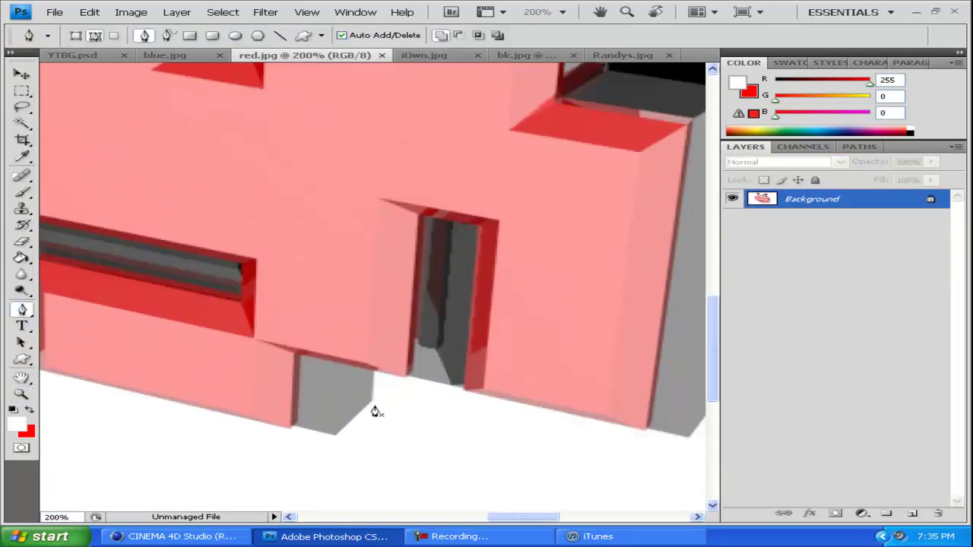
drag(372, 370, 372, 401)
scroll(463, 412, down, 2)
click(554, 361)
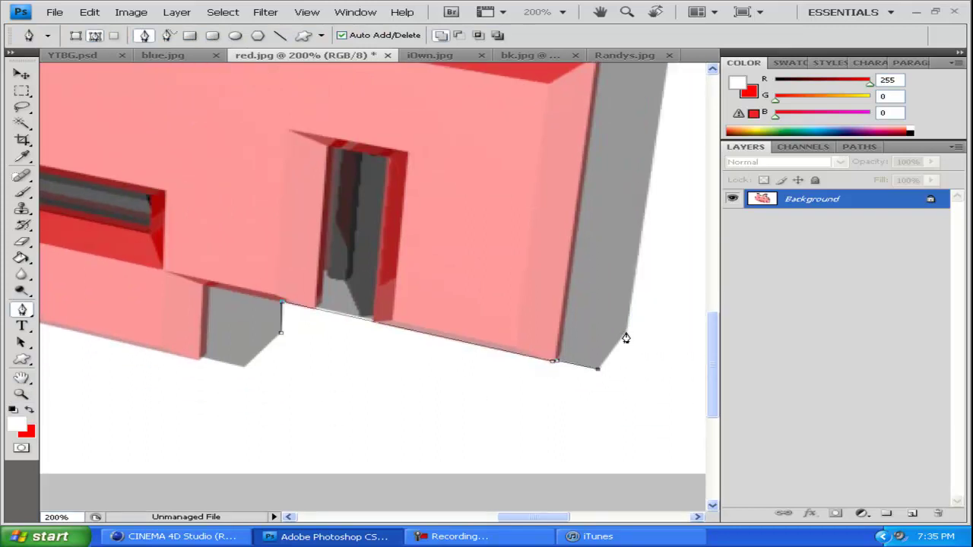
scroll(680, 152, up, 5)
click(680, 152)
scroll(555, 185, up, 2)
click(554, 185)
click(559, 95)
scroll(434, 179, up, 3)
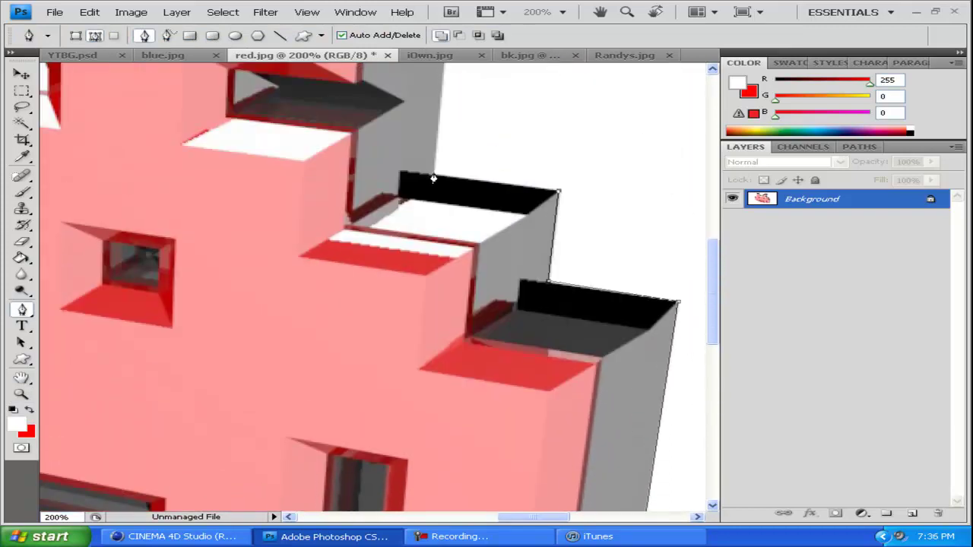
scroll(433, 178, up, 4)
click(461, 167)
Continue the path down the red invader's left side and along its bottom edge.
scroll(171, 189, left, 3)
click(313, 248)
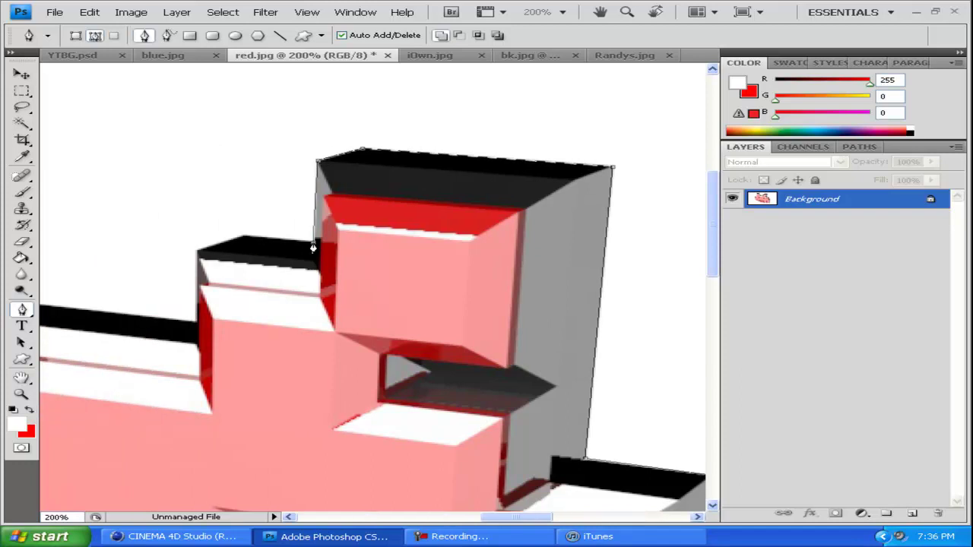
scroll(253, 316, left, 5)
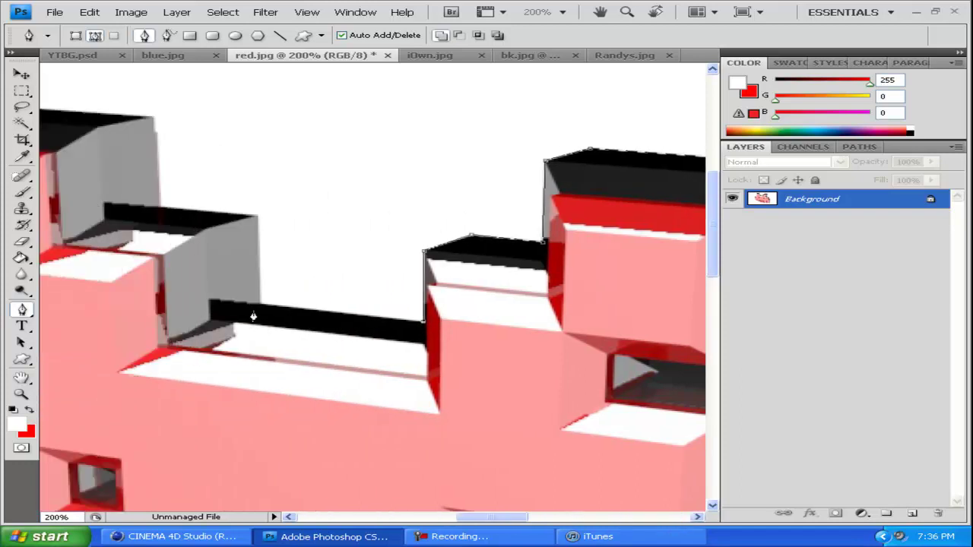
scroll(163, 212, up, 3)
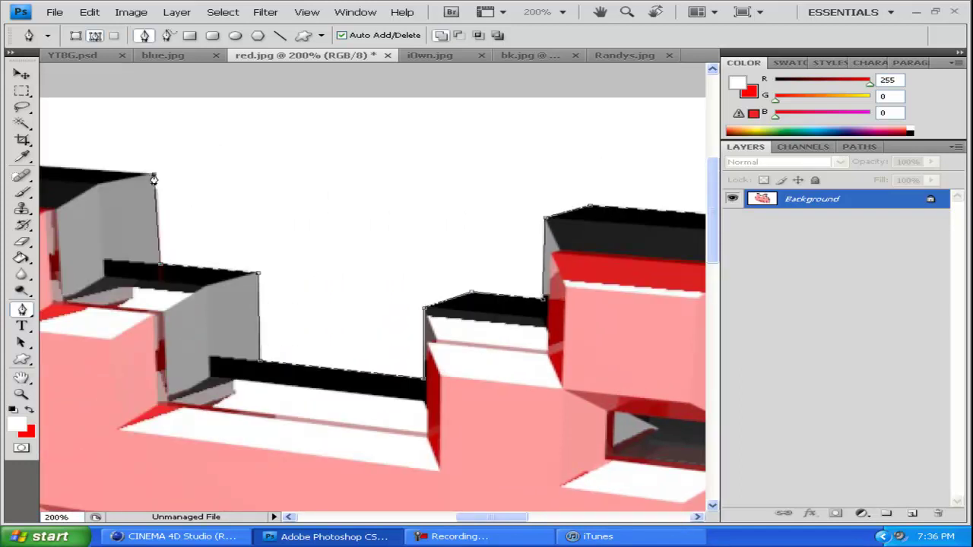
scroll(154, 180, up, 2)
scroll(150, 210, left, 4)
scroll(88, 220, left, 2)
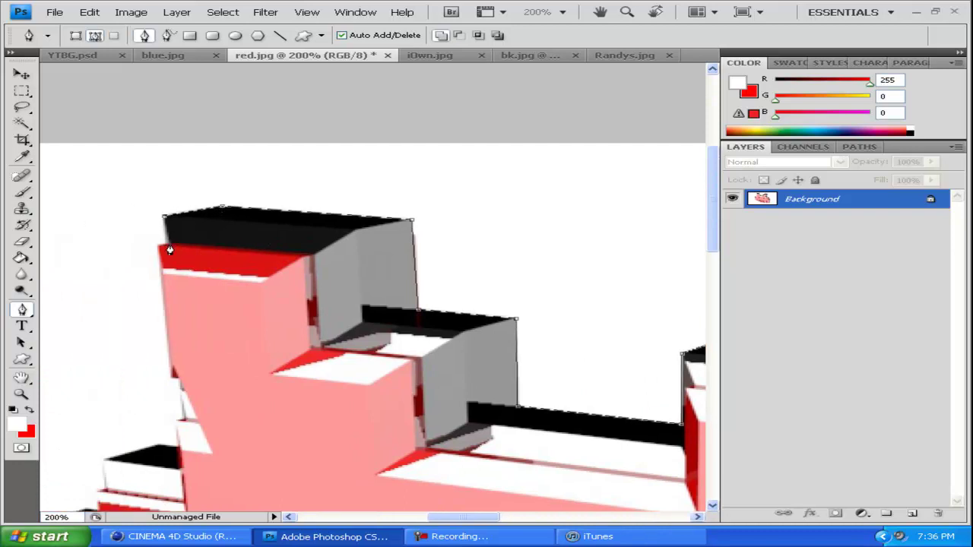
scroll(167, 332, left, 1)
scroll(167, 332, down, 1)
scroll(240, 310, down, 3)
click(243, 340)
scroll(244, 342, down, 4)
scroll(245, 342, left, 2)
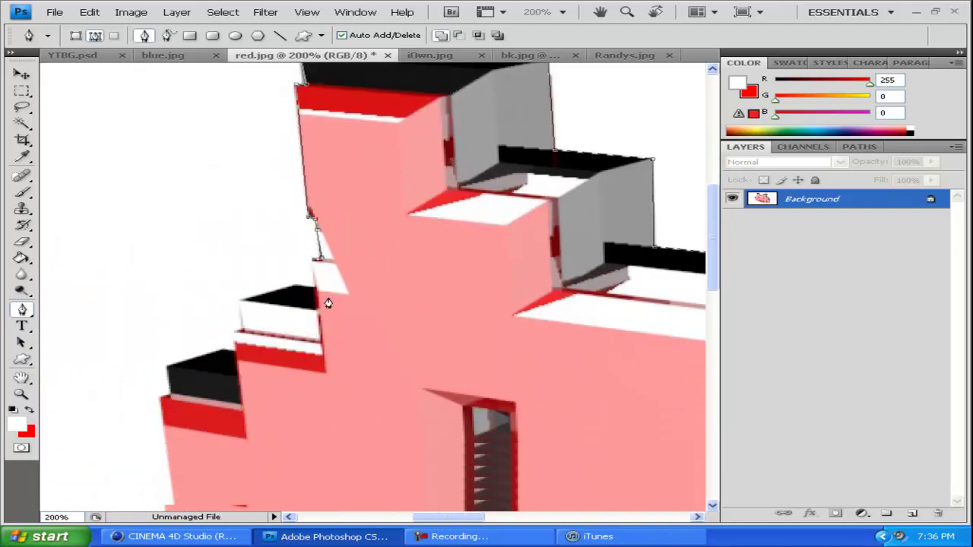
scroll(234, 335, down, 2)
scroll(310, 312, left, 2)
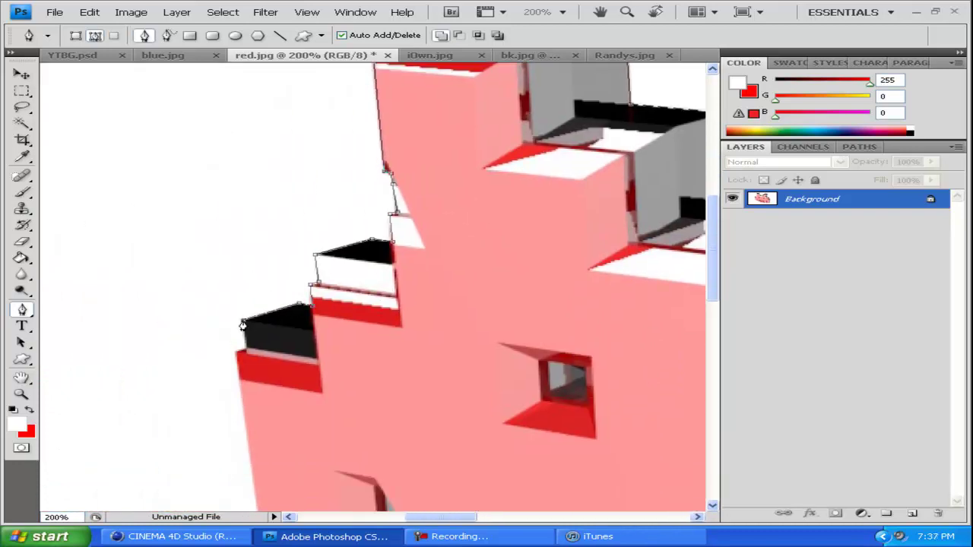
scroll(242, 325, right, 2)
scroll(203, 276, down, 4)
scroll(162, 197, down, 2)
scroll(242, 458, right, 2)
scroll(246, 419, down, 2)
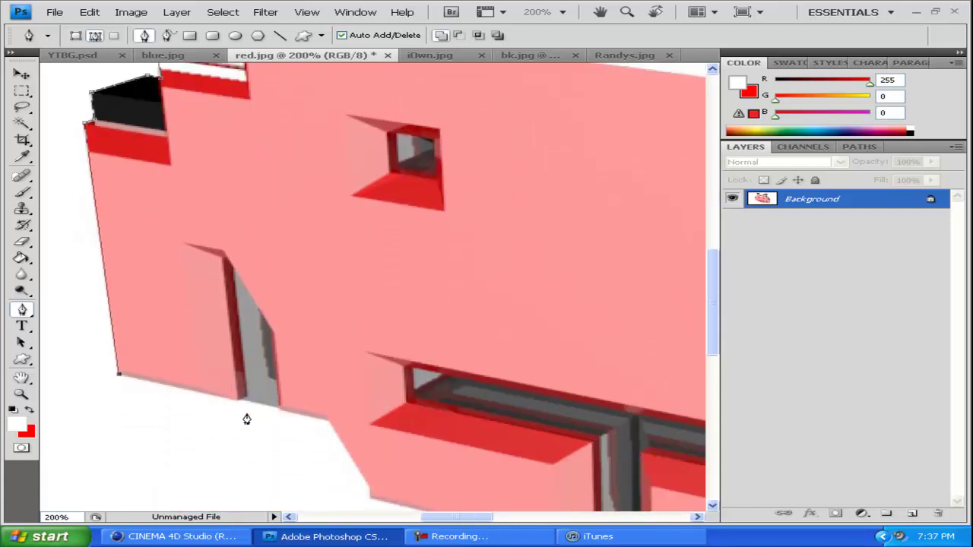
click(278, 409)
click(328, 421)
scroll(330, 425, down, 4)
click(371, 352)
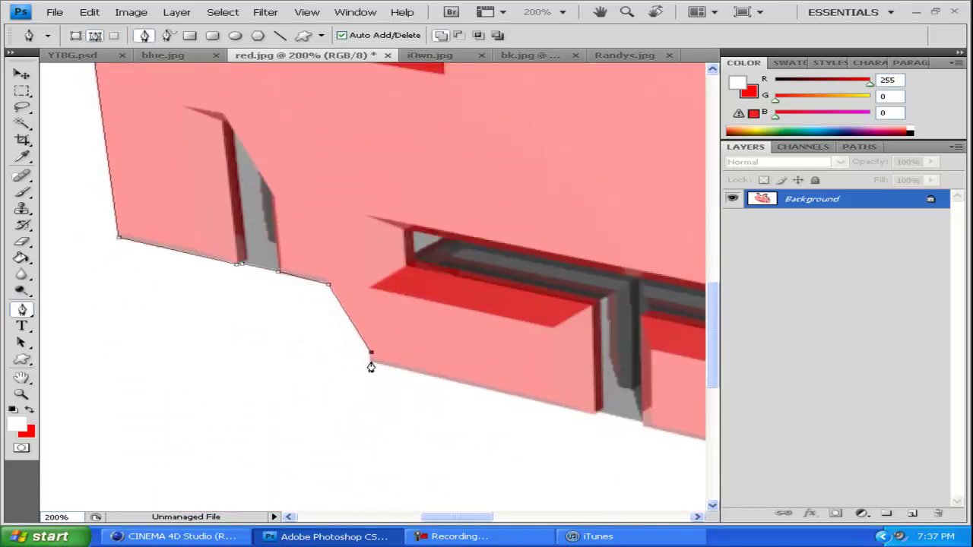
click(643, 424)
scroll(430, 434, right, 5)
scroll(623, 441, right, 3)
scroll(533, 434, right, 2)
scroll(532, 433, down, 2)
click(520, 428)
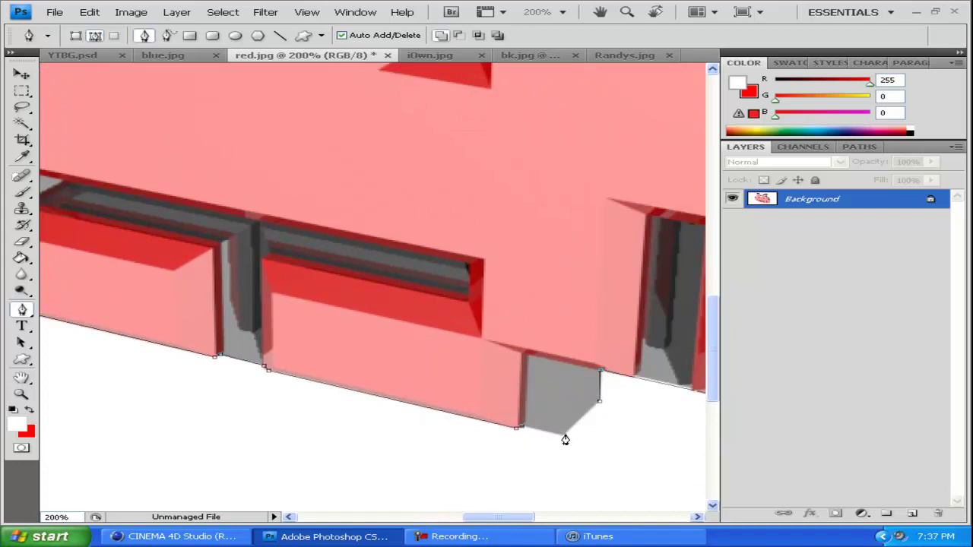
Convert the traced path into a selection of the red invader and view it whole.
key(ctrl+Return)
key(z)
right_click(263, 393)
click(307, 401)
click(859, 147)
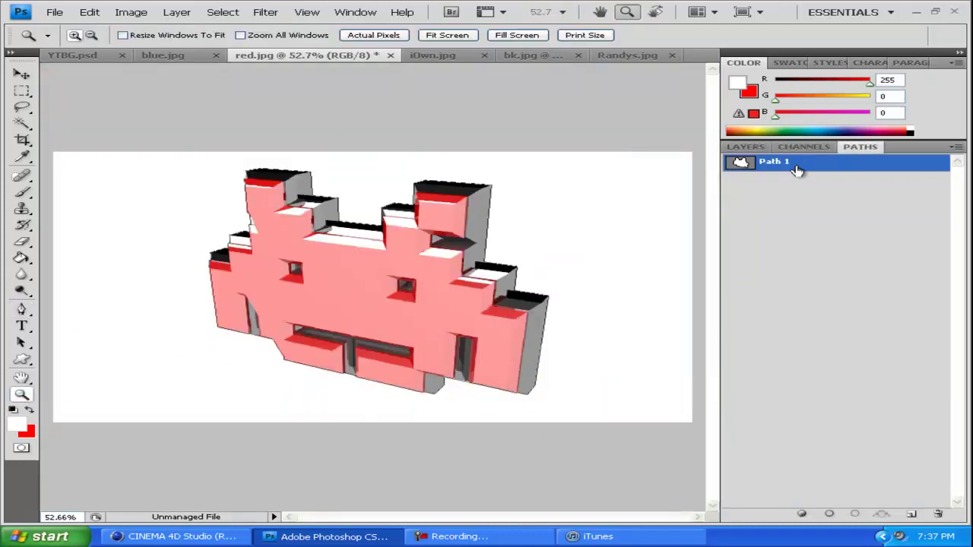
click(746, 147)
Copy the selected red invader onto its own layer and drag it into YTBG.psd.
key(ctrl+j)
key(v)
mouse_move(308, 55)
mouse_down()
mouse_move(768, 183)
mouse_move(156, 63)
mouse_up()
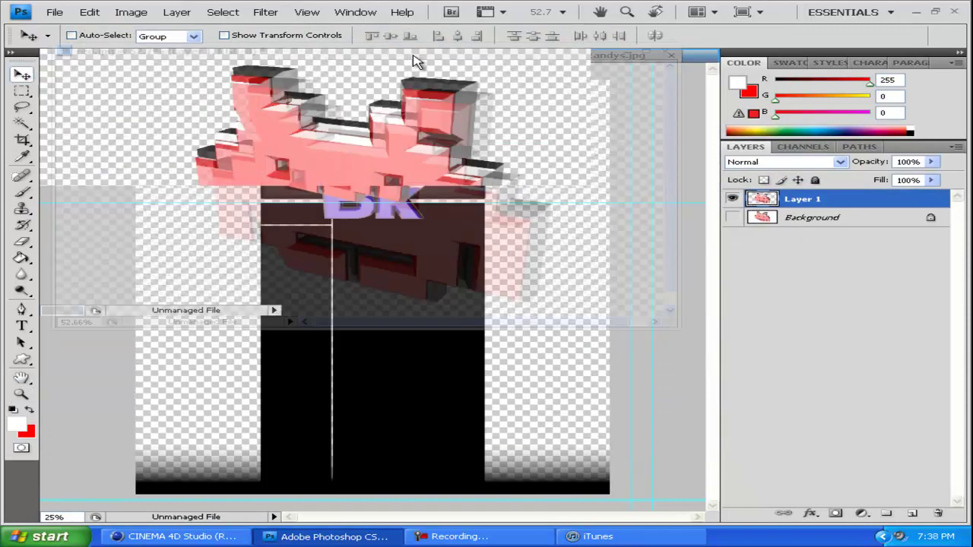
Switch to blue.jpg and zoom in on the blue invader.
click(149, 57)
key(z)
click(365, 337)
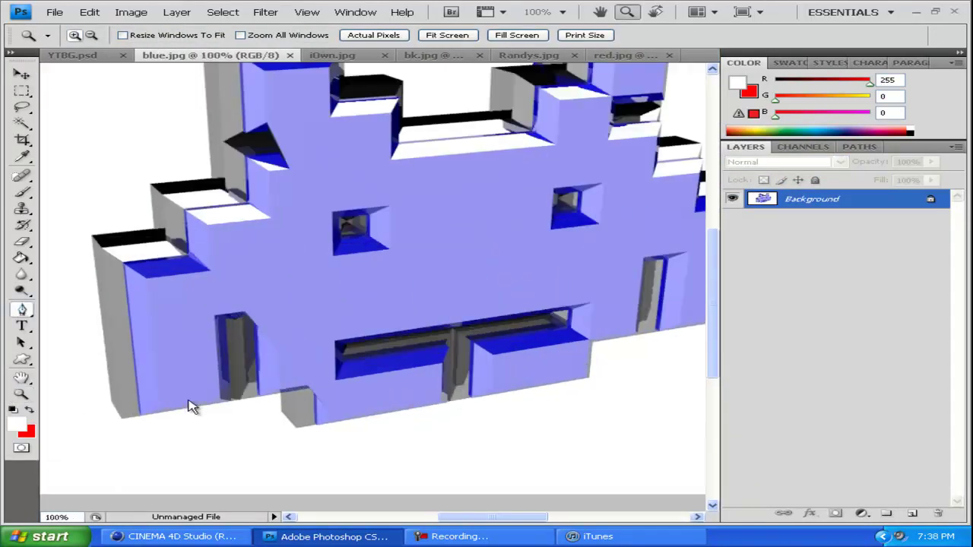
Start the blue invader's path at its base, along the bottom and up the right side.
click(20, 316)
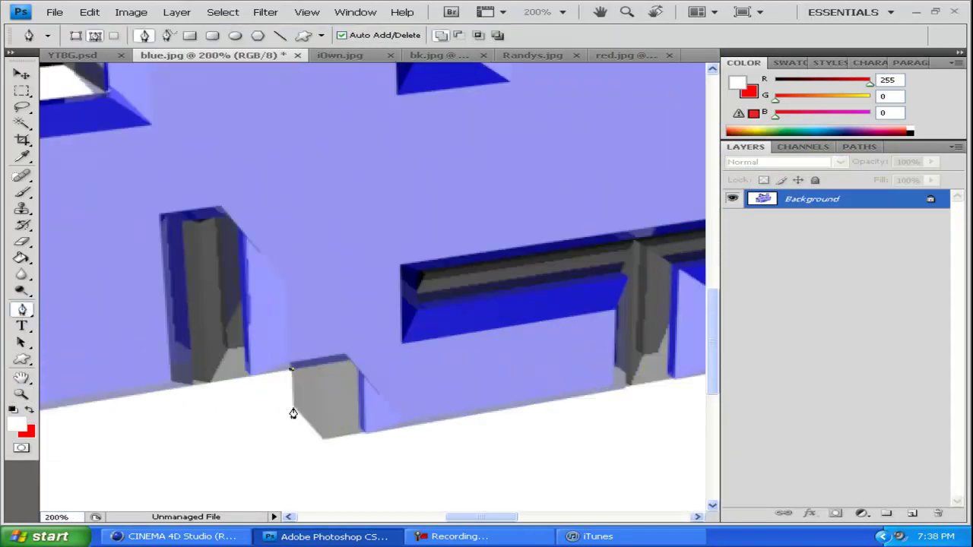
scroll(473, 393, right, 3)
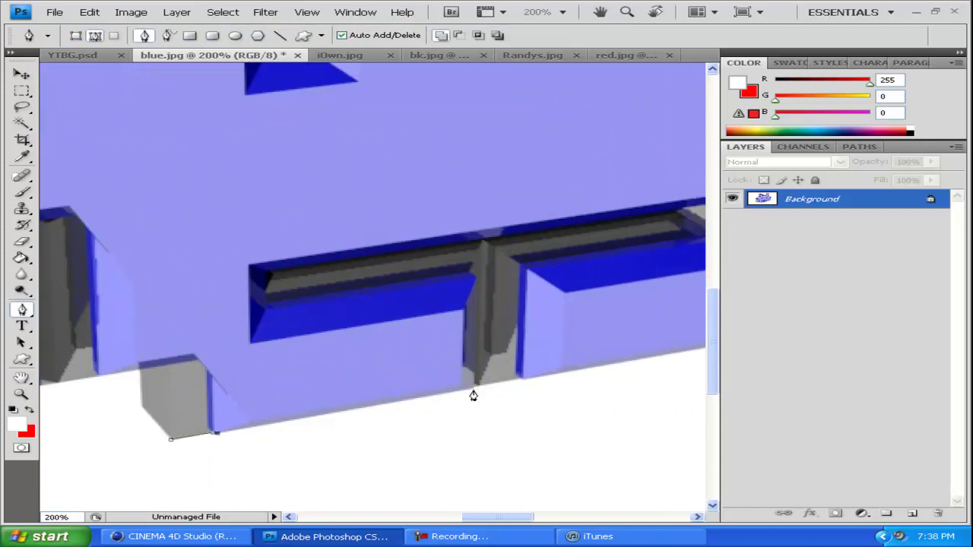
scroll(497, 401, right, 2)
click(448, 379)
click(482, 375)
scroll(567, 368, right, 2)
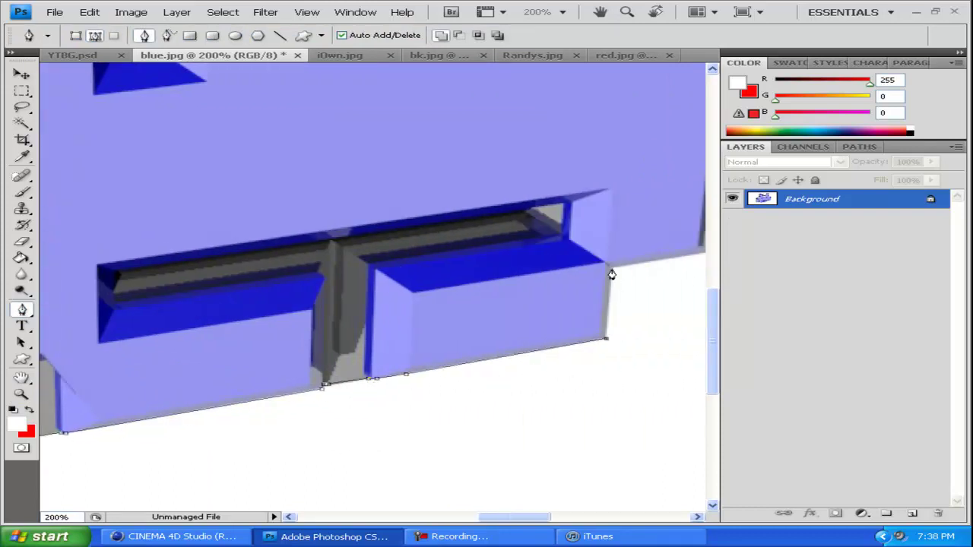
scroll(639, 251, right, 2)
scroll(654, 216, up, 3)
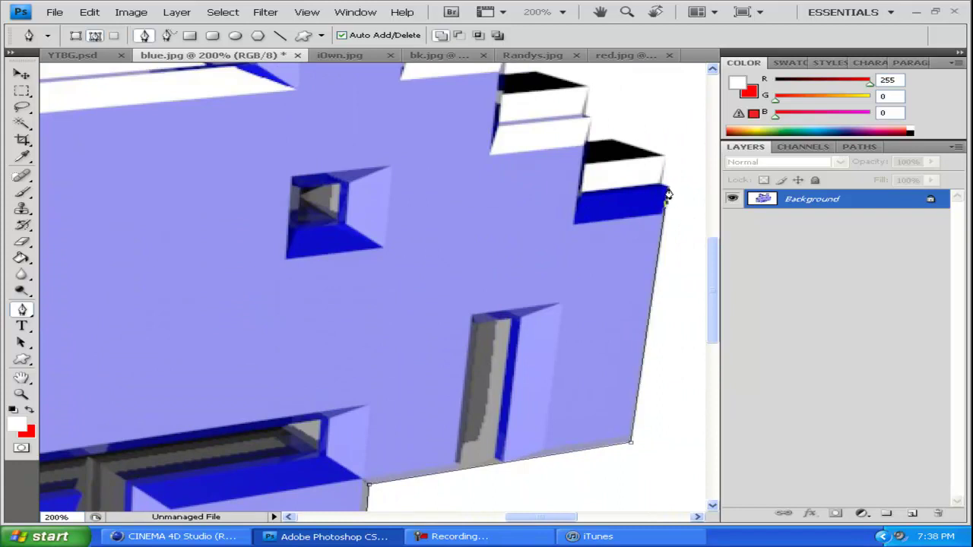
scroll(665, 189, up, 2)
click(666, 224)
scroll(612, 214, up, 2)
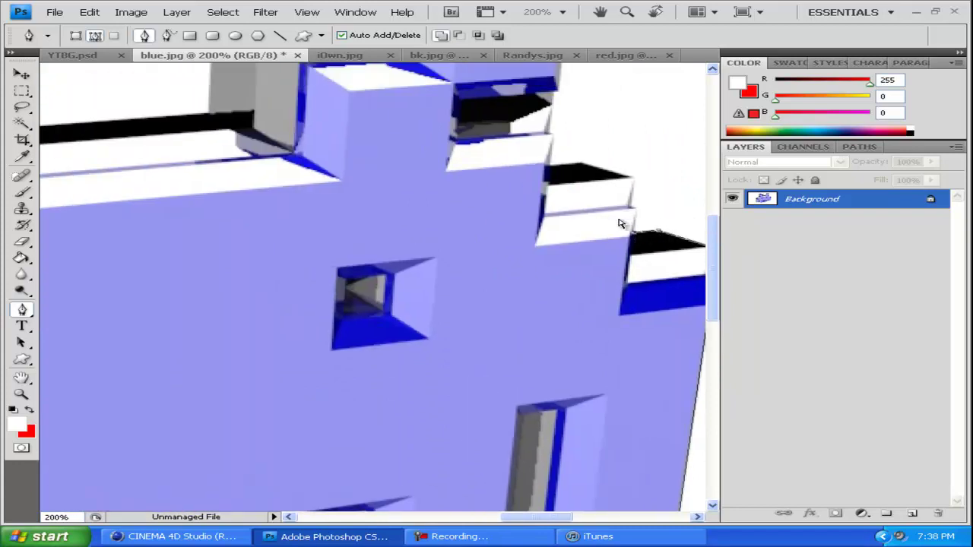
scroll(623, 221, left, 1)
scroll(571, 243, up, 2)
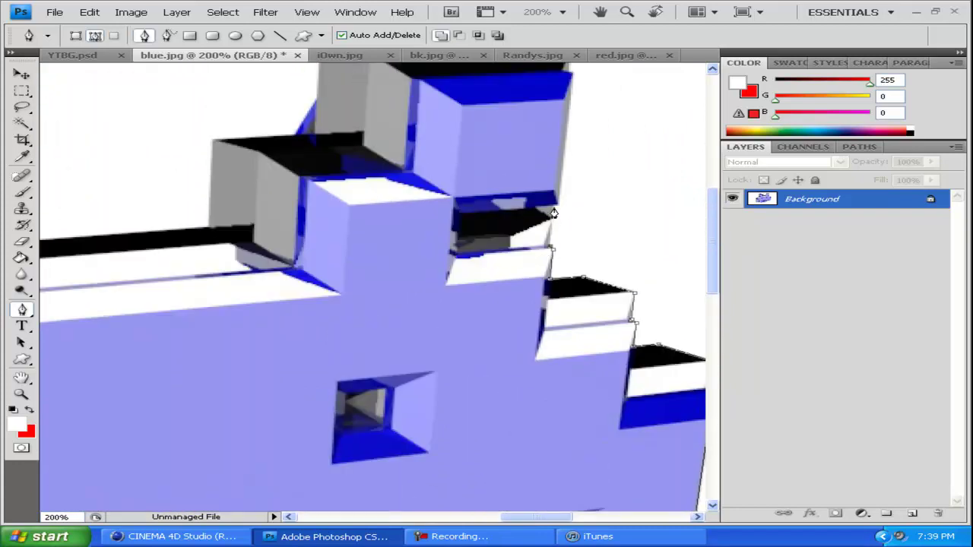
scroll(578, 243, up, 2)
scroll(609, 282, left, 1)
Add anchors around the blue invader's ledge corners and down its wall edge.
click(600, 268)
scroll(612, 221, up, 2)
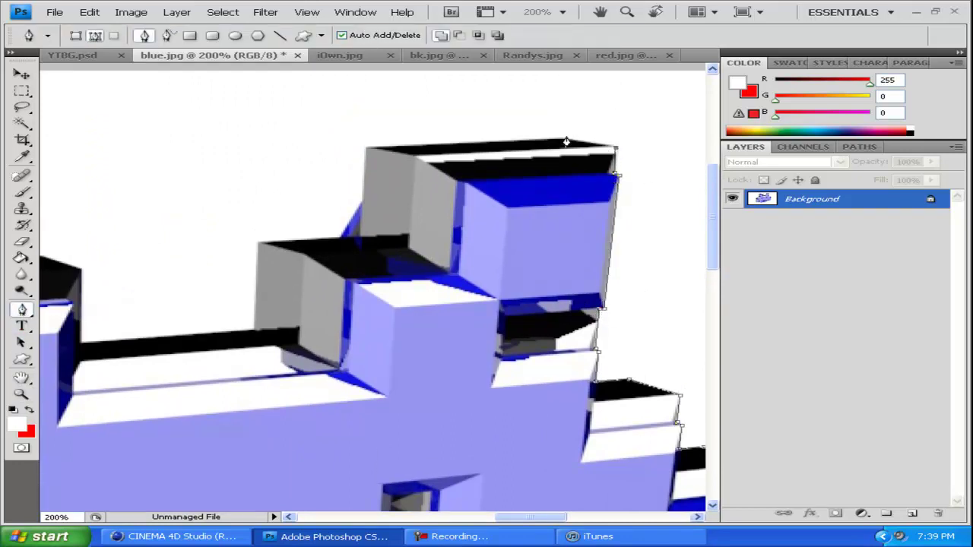
scroll(340, 240, left, 2)
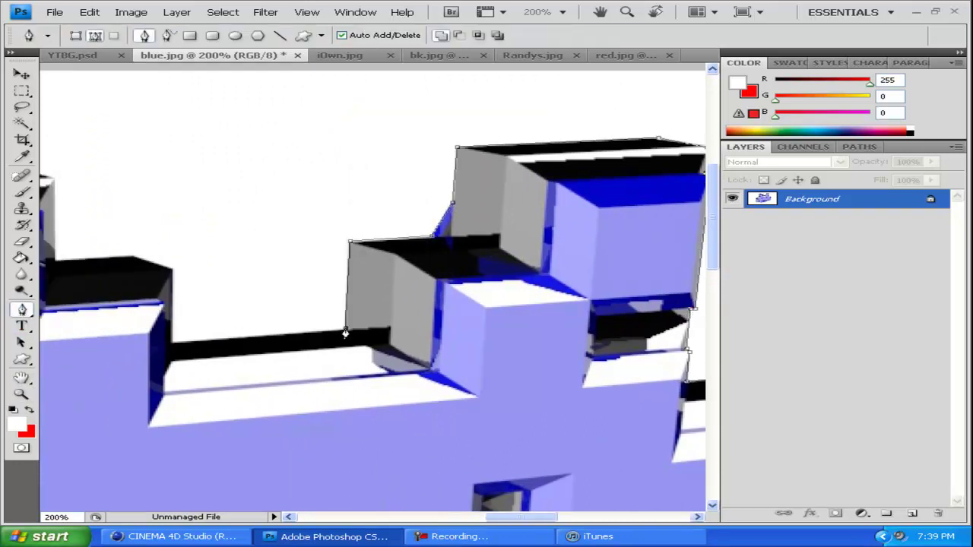
scroll(346, 333, left, 3)
click(290, 340)
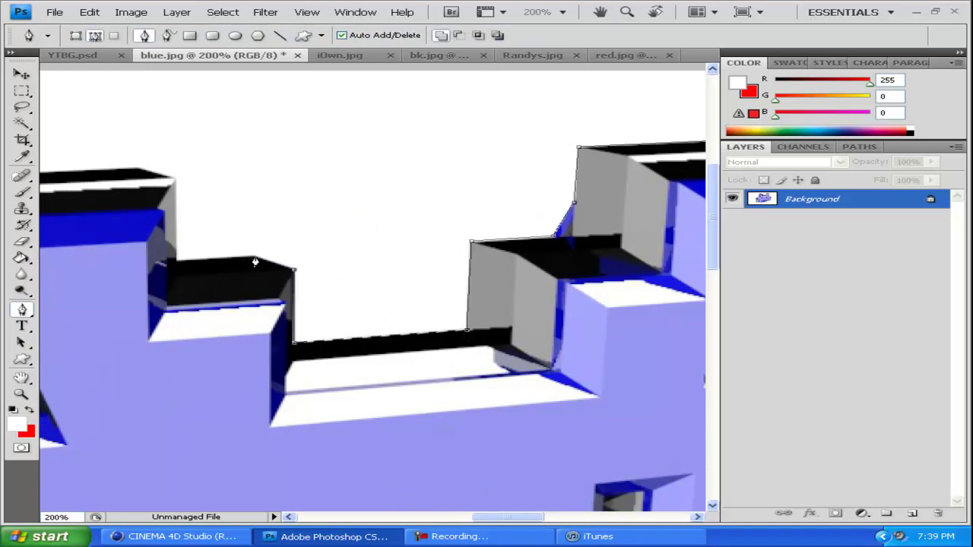
click(255, 259)
scroll(266, 289, left, 2)
scroll(282, 325, up, 1)
scroll(94, 241, left, 2)
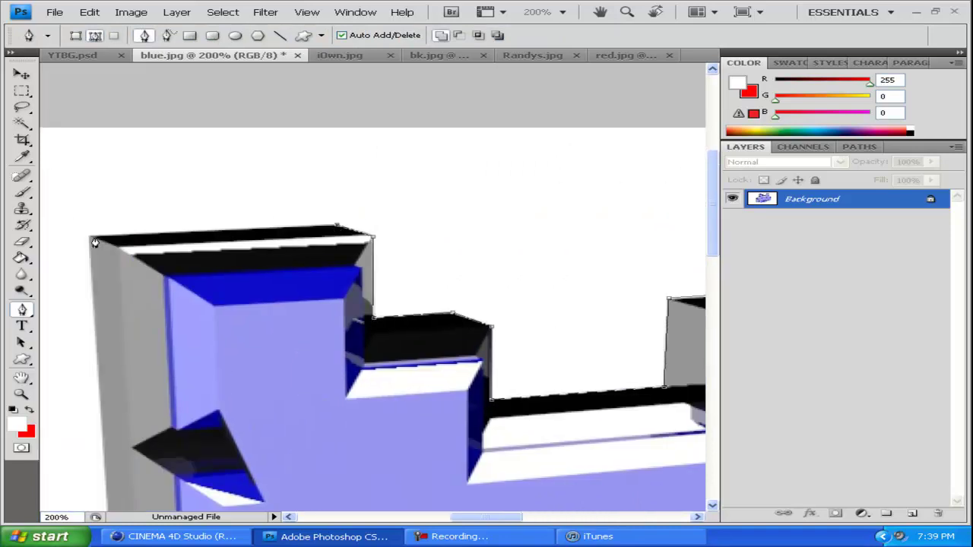
scroll(228, 259, down, 3)
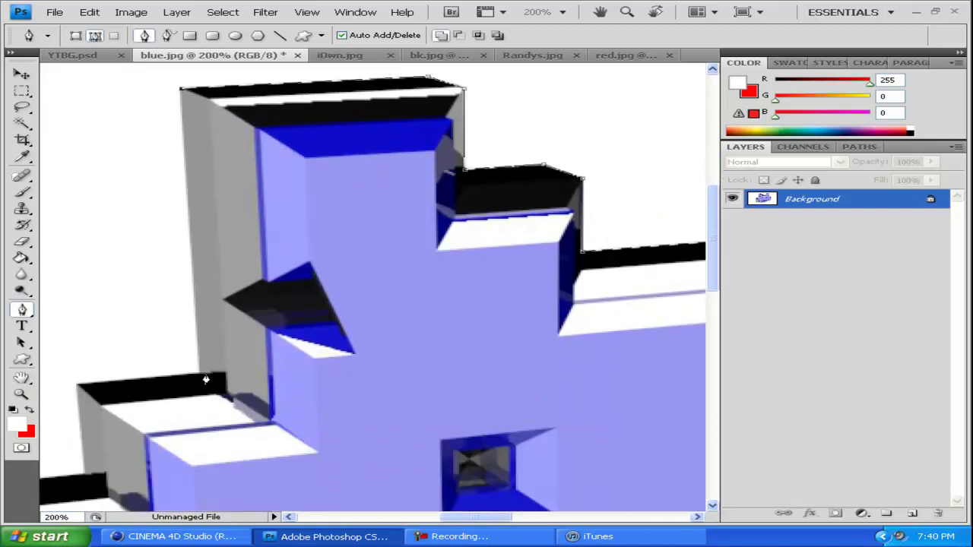
scroll(304, 255, left, 2)
click(349, 253)
scroll(349, 254, down, 1)
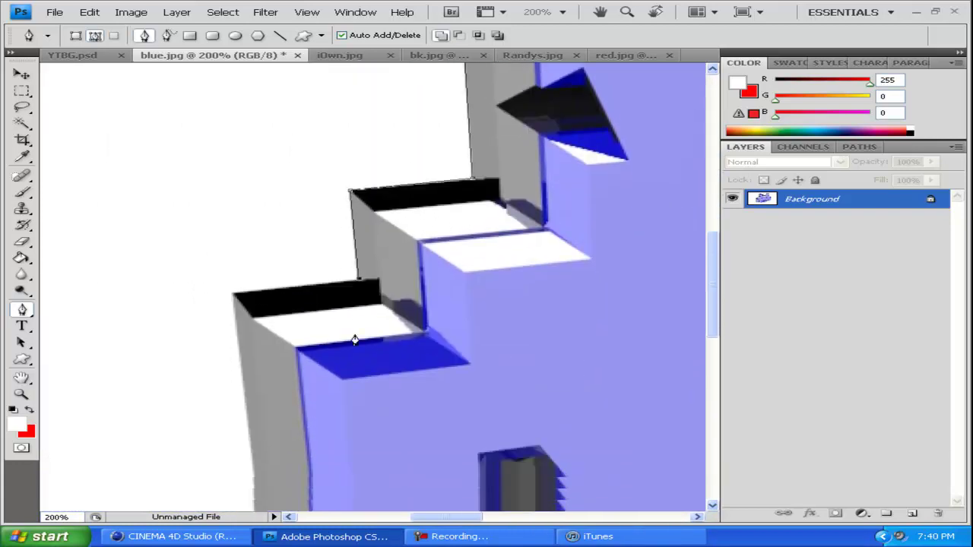
scroll(354, 337, down, 1)
scroll(304, 337, down, 4)
scroll(250, 337, down, 1)
click(272, 362)
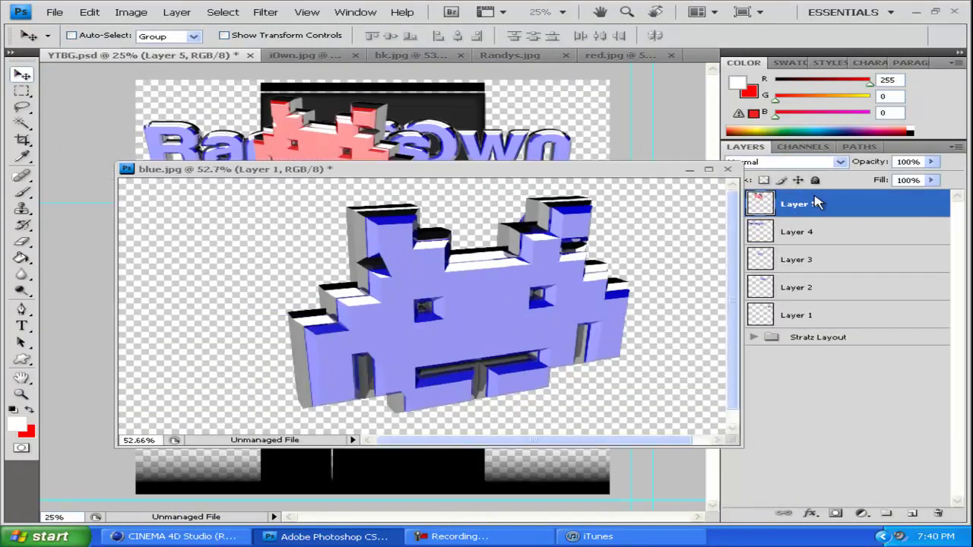
Float the blue invader document and select both iOwn text layers in YTBG.psd.
drag(600, 174, 554, 65)
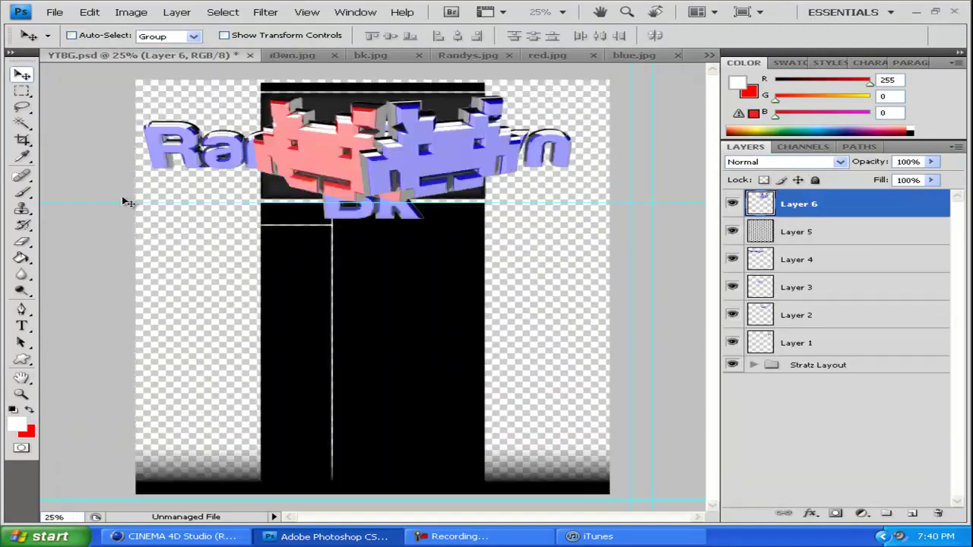
click(810, 318)
shift+click(798, 343)
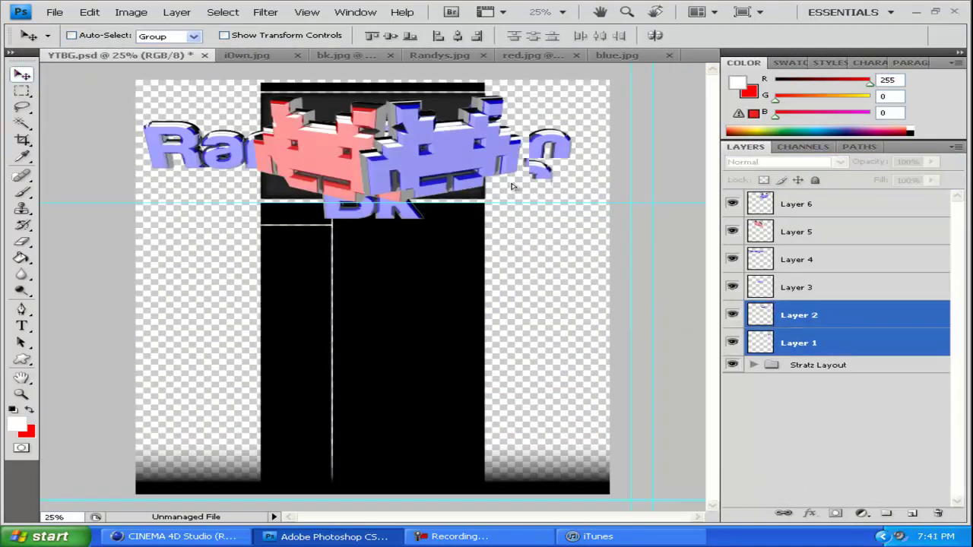
Rotate the iOwn text -90° and scale it to 125% beside the left column.
drag(513, 187, 171, 327)
key(ctrl+t)
mouse_move(221, 267)
mouse_down()
mouse_move(173, 218)
mouse_move(122, 334)
mouse_up()
drag(179, 279, 224, 321)
drag(194, 221, 168, 215)
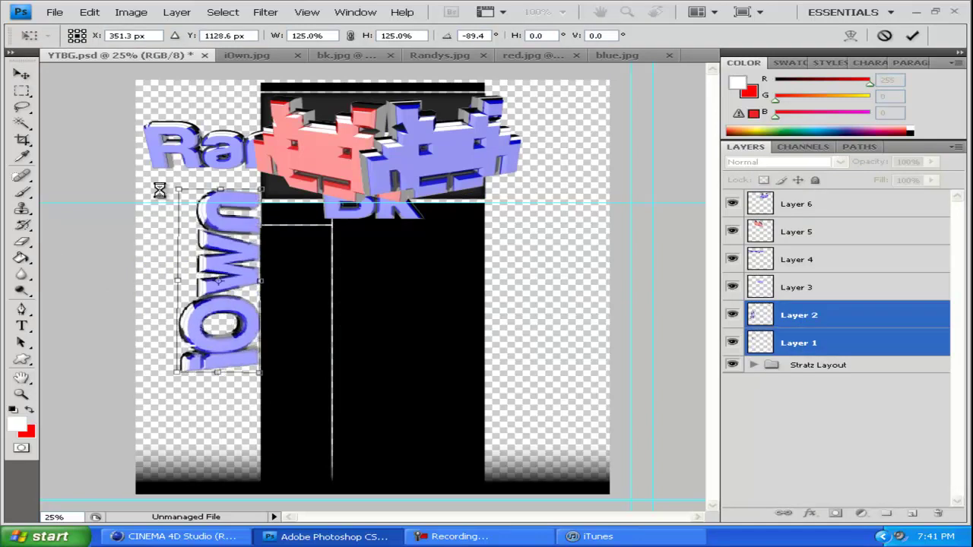
key(v)
key(Return)
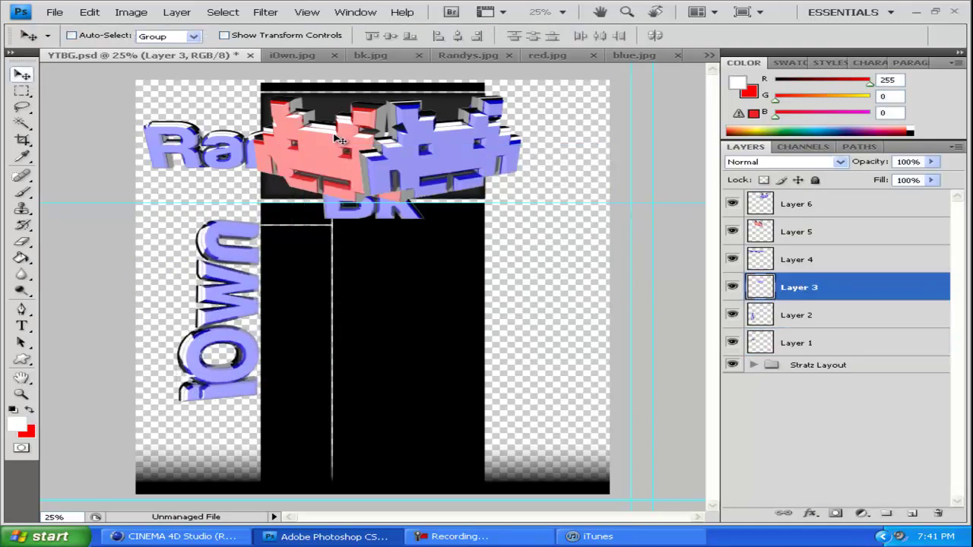
Move the BK text right of the columns and rotate it upright about 90°.
drag(364, 209, 525, 228)
key(ctrl+t)
mouse_move(586, 258)
mouse_down()
mouse_move(593, 248)
mouse_move(505, 298)
mouse_up()
drag(512, 211, 508, 226)
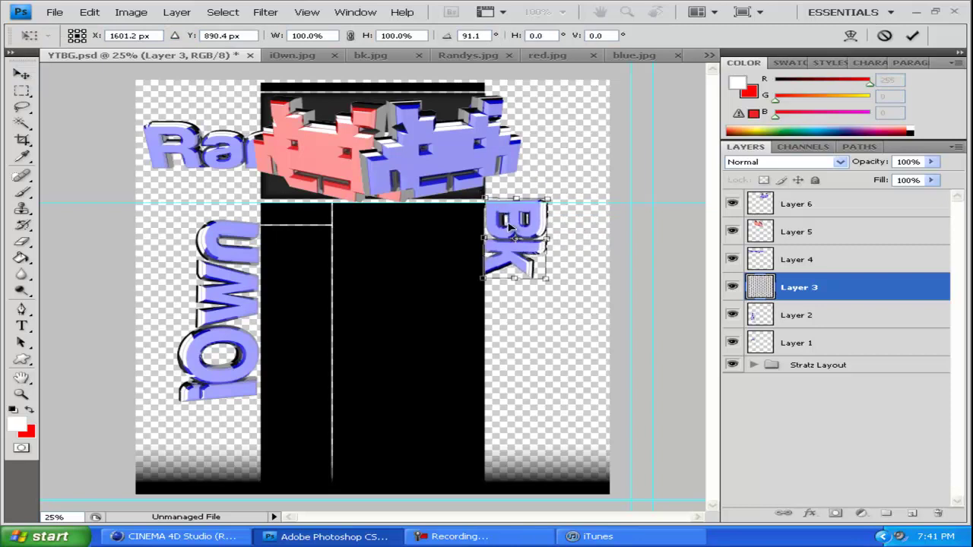
drag(563, 282, 554, 272)
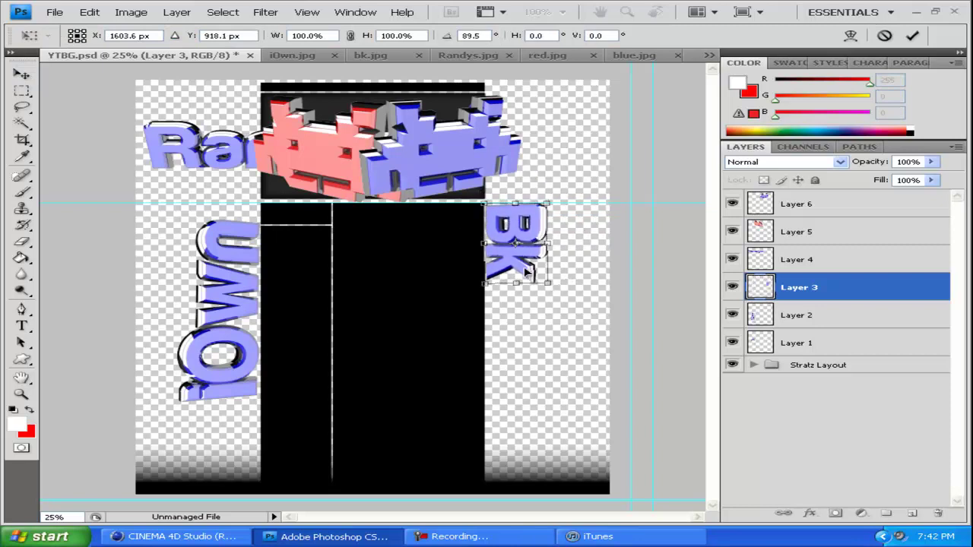
key(Return)
Nudge iOwn down, then rotate the Randys text vertical and place it beneath Bk.
drag(215, 318, 215, 323)
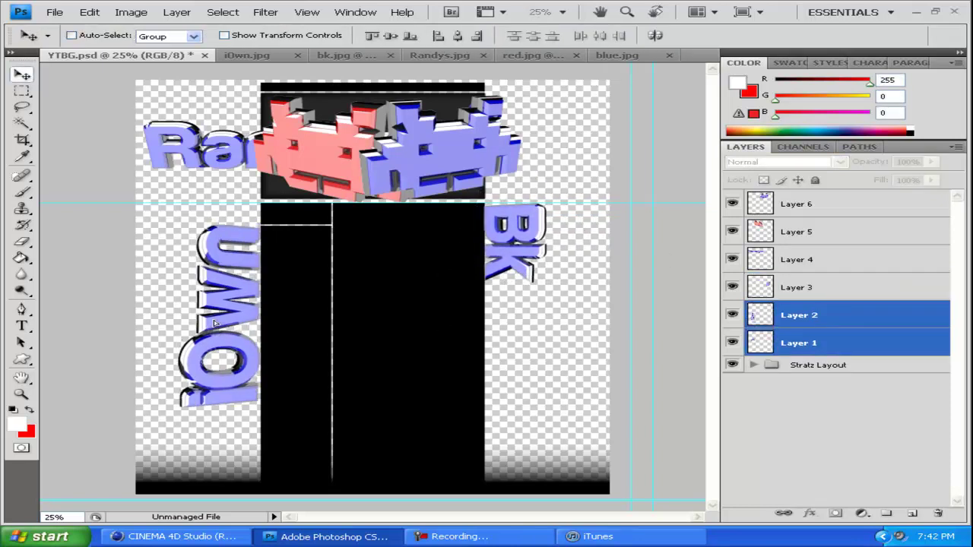
click(799, 259)
mouse_move(446, 116)
mouse_down()
mouse_move(590, 260)
mouse_move(466, 420)
mouse_move(507, 401)
mouse_move(529, 426)
mouse_up()
key(ctrl+t)
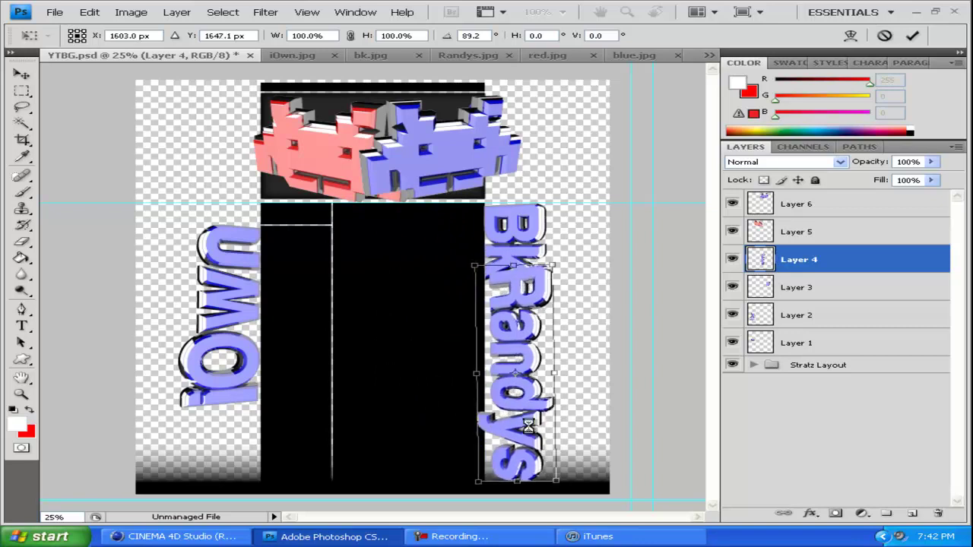
drag(525, 300, 528, 323)
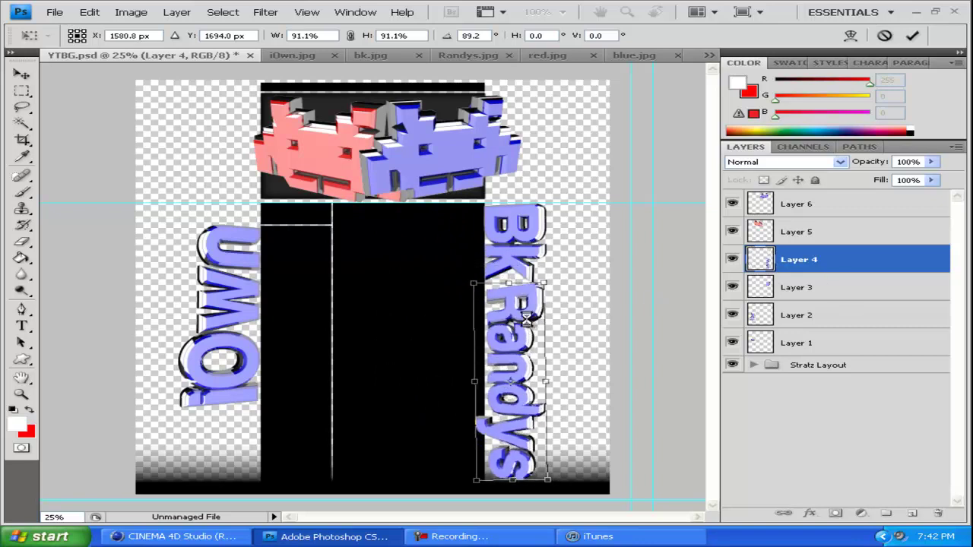
key(Return)
Move the pink invader left and begin shrinking it to about 75%.
click(807, 232)
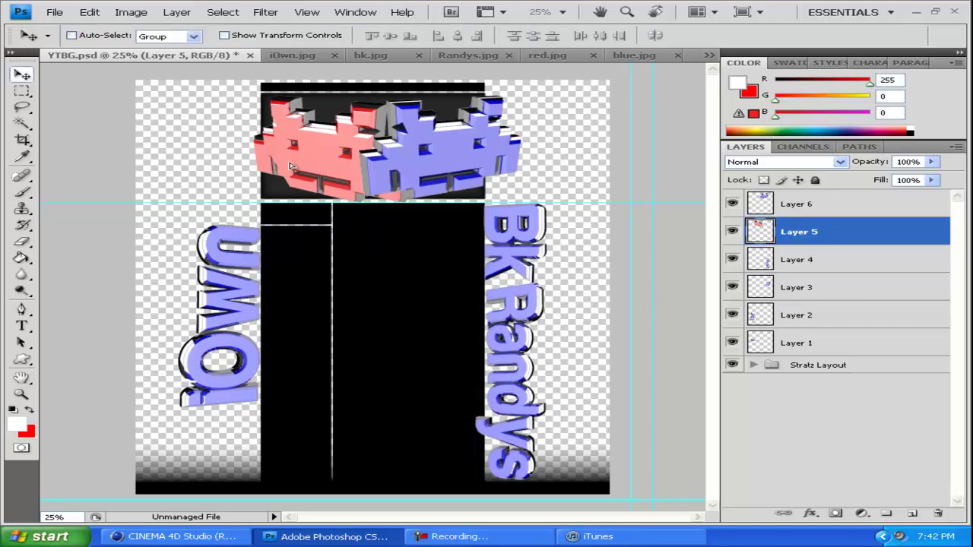
drag(289, 166, 200, 166)
key(ctrl+t)
drag(298, 204, 262, 173)
Settle the pink invader at 75.6% top-left, then shrink and move the blue invader.
drag(223, 132, 230, 179)
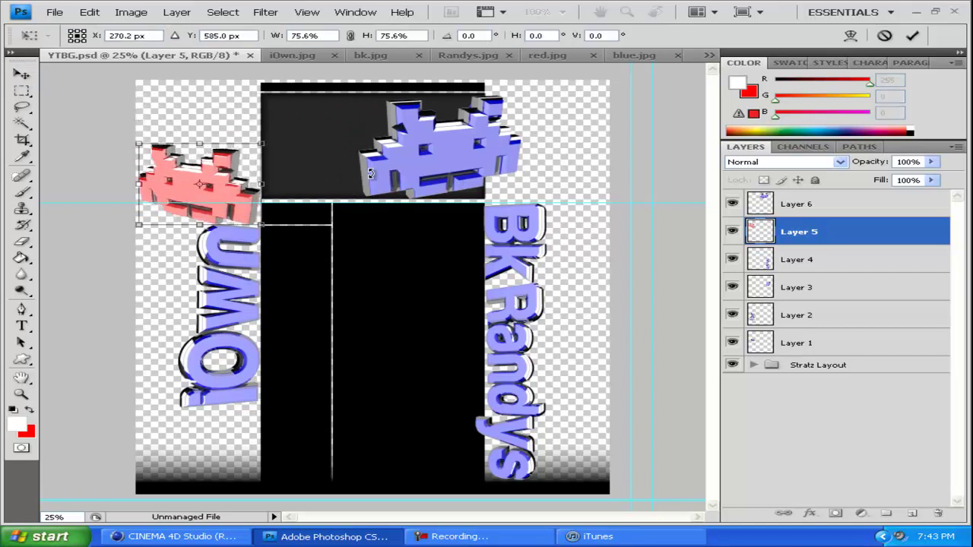
key(Return)
click(798, 204)
key(ctrl+t)
drag(523, 92, 475, 123)
mouse_move(450, 150)
mouse_down()
mouse_move(545, 137)
mouse_move(580, 105)
mouse_move(388, 117)
mouse_move(359, 152)
mouse_up()
key(m)
key(Return)
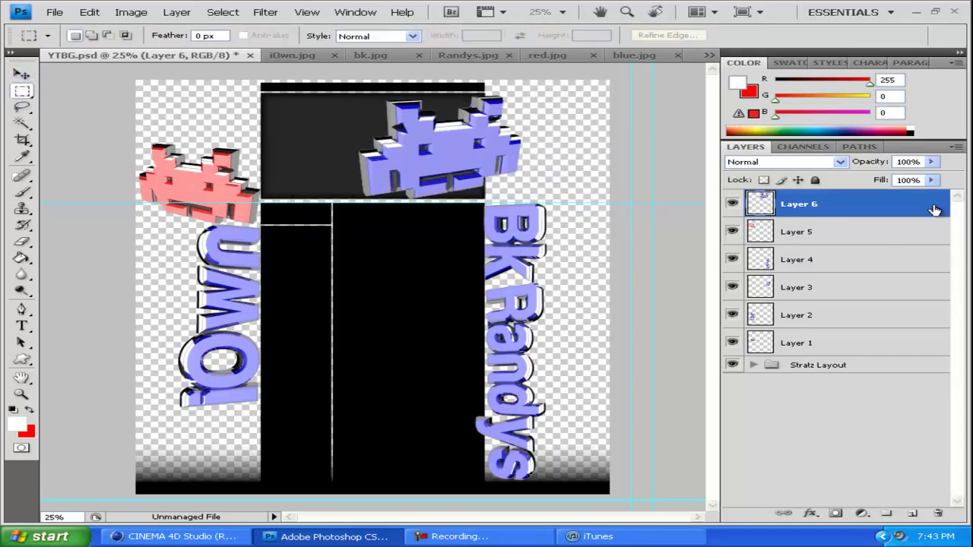
Resize the blue invader to 62.7% in the top-right, then open the Cinema 4D invader material.
key(v)
key(ctrl+t)
drag(440, 144, 509, 132)
drag(615, 80, 586, 104)
key(v)
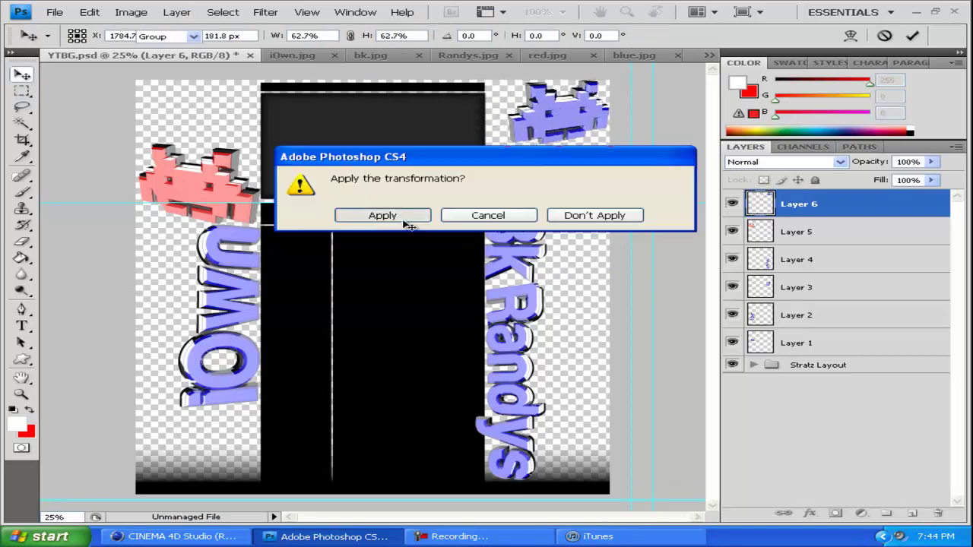
click(382, 216)
click(175, 537)
double_click(59, 468)
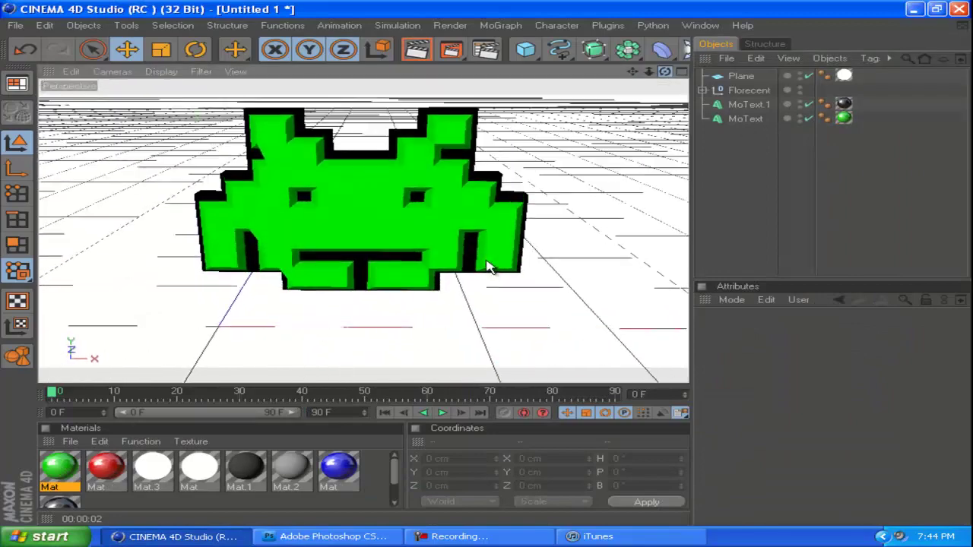
Render the green invader to the Picture Viewer at 1280x720.
key(shift+r)
click(620, 277)
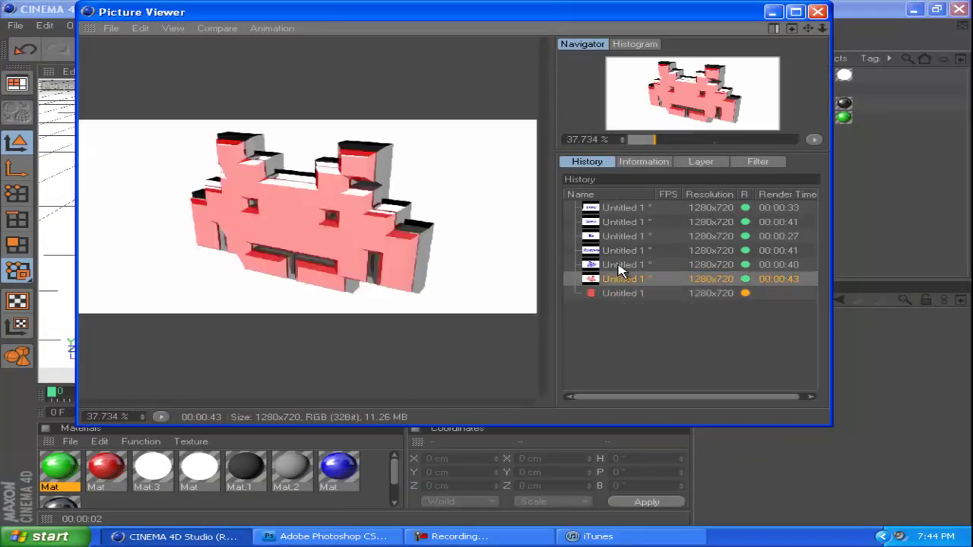
click(622, 294)
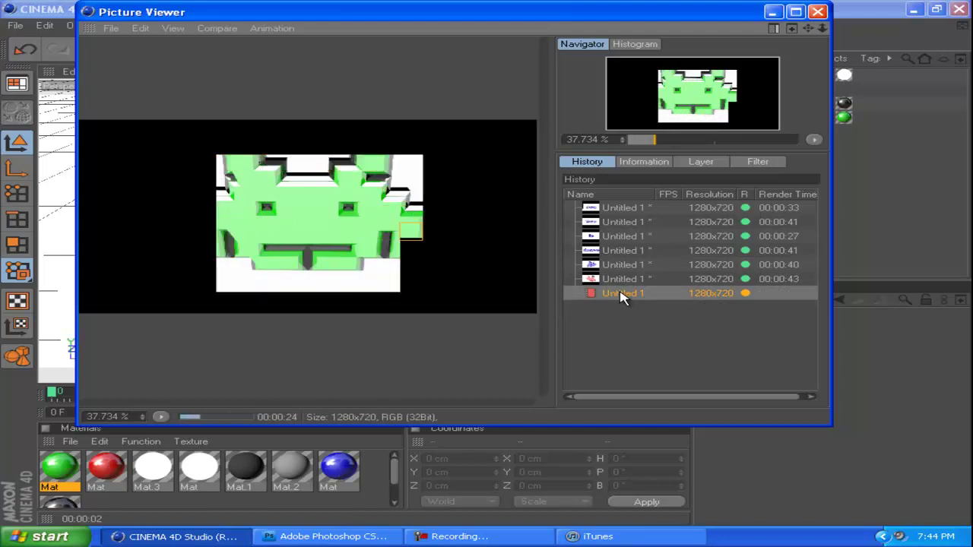
click(454, 537)
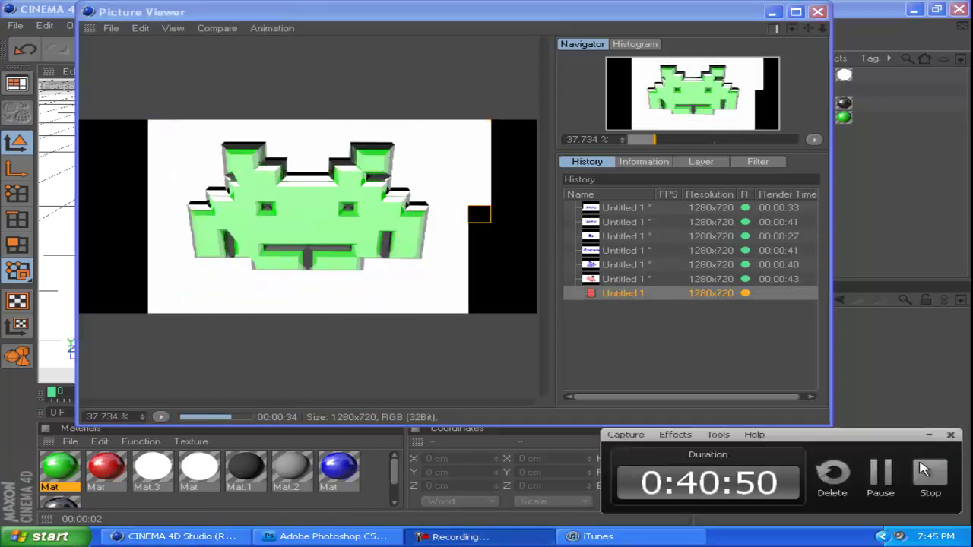
Save the finished render as green.jpg, then bring up Photoshop's File > Open dialog.
right_click(603, 294)
click(652, 454)
click(659, 502)
text(green)
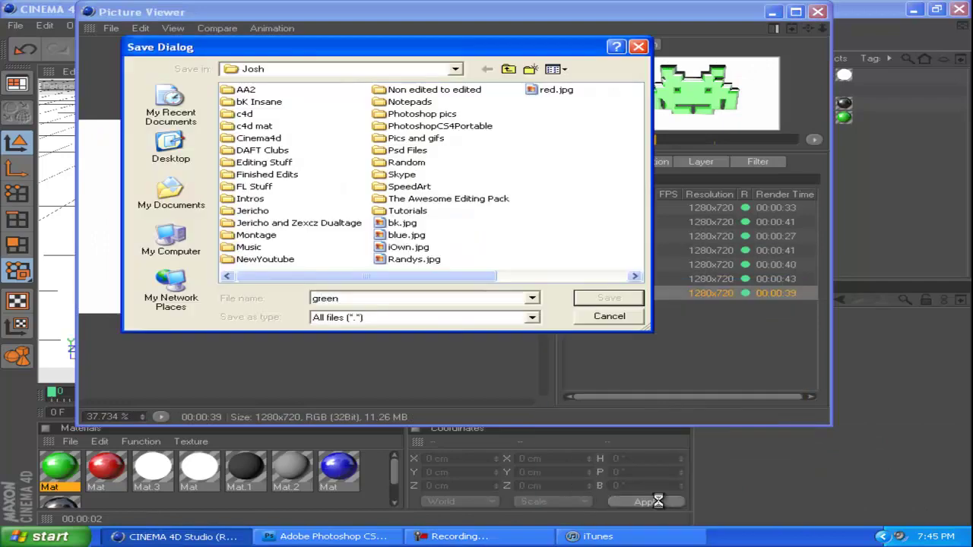
key(Return)
click(327, 537)
click(55, 12)
click(53, 38)
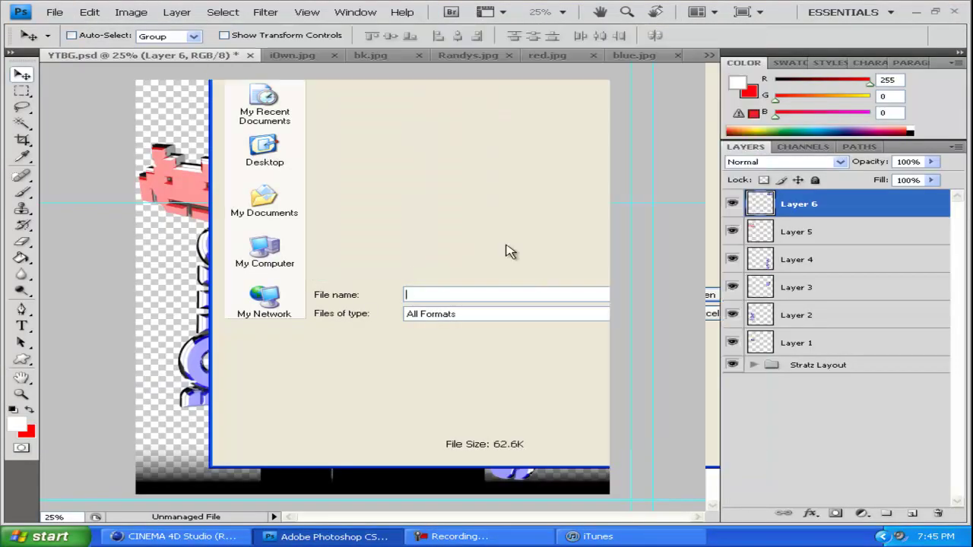
Open green.jpg and zoom to 200% on the invader's lower left with the Pen tool.
double_click(510, 251)
click(267, 311)
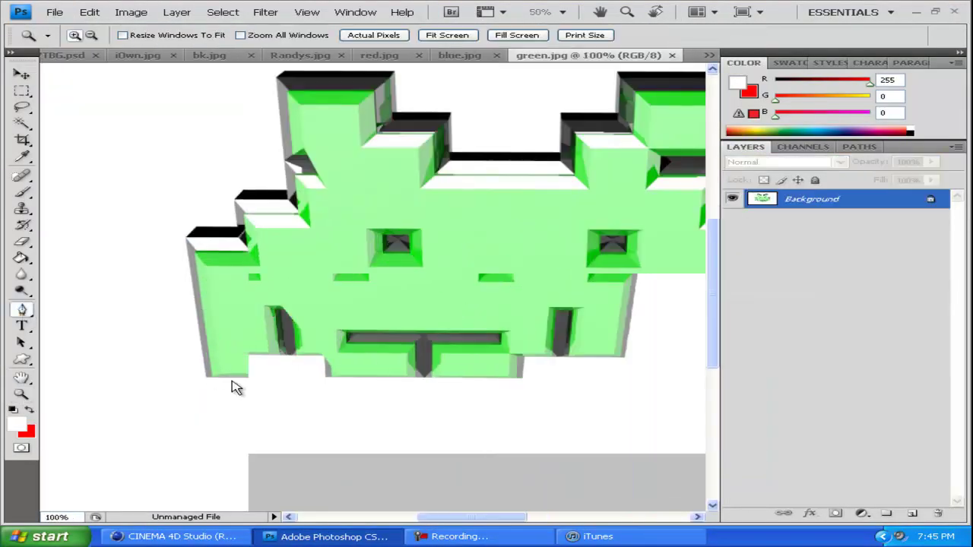
click(236, 387)
key(p)
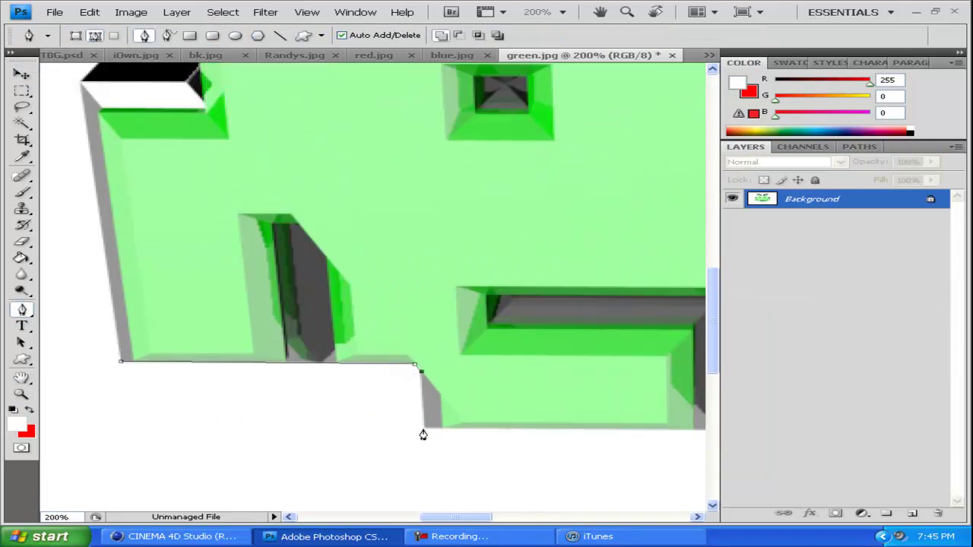
Place pen anchors around the green invader's edges and step corners, panning around the outline.
scroll(423, 435, down, 2)
scroll(512, 359, right, 5)
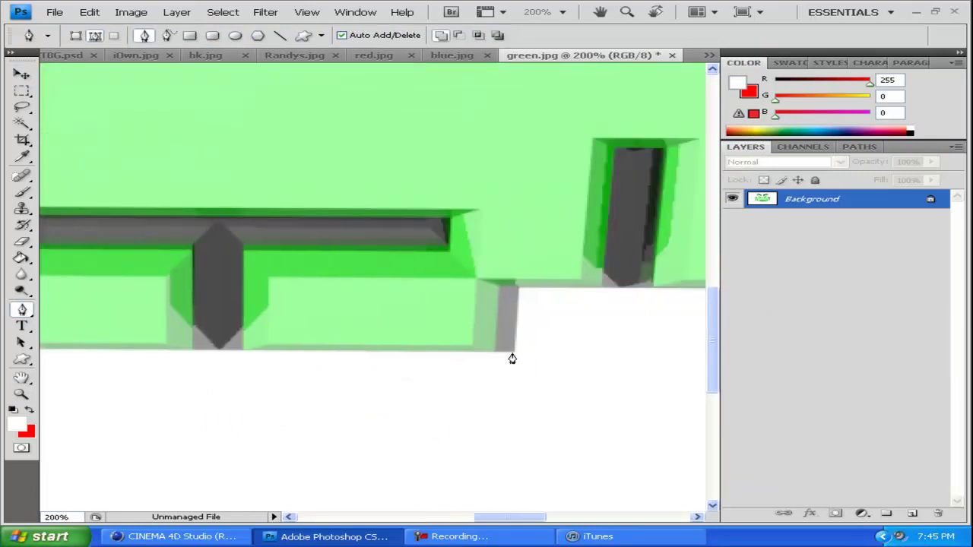
click(516, 288)
scroll(517, 296, right, 3)
click(609, 288)
scroll(620, 228, up, 4)
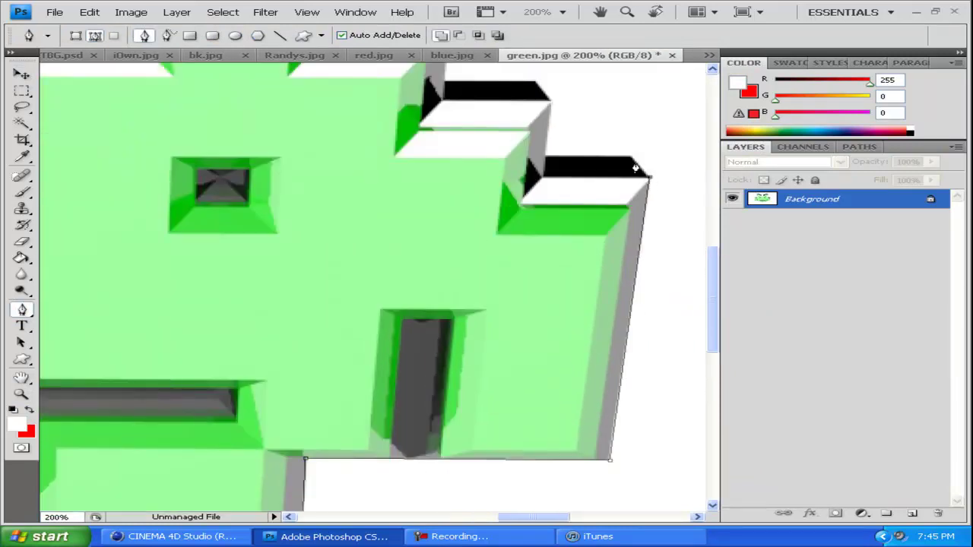
click(546, 160)
scroll(544, 156, up, 2)
click(550, 180)
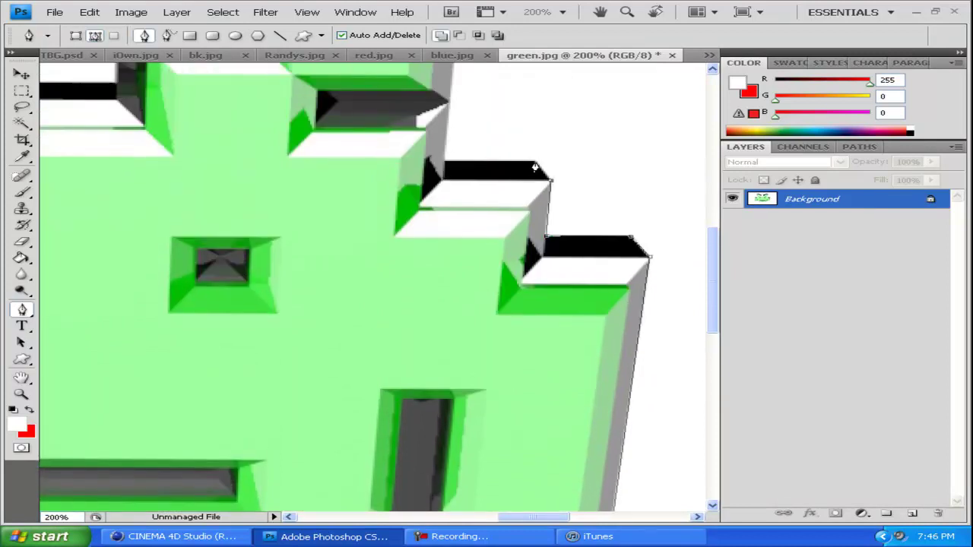
click(445, 164)
scroll(456, 152, up, 5)
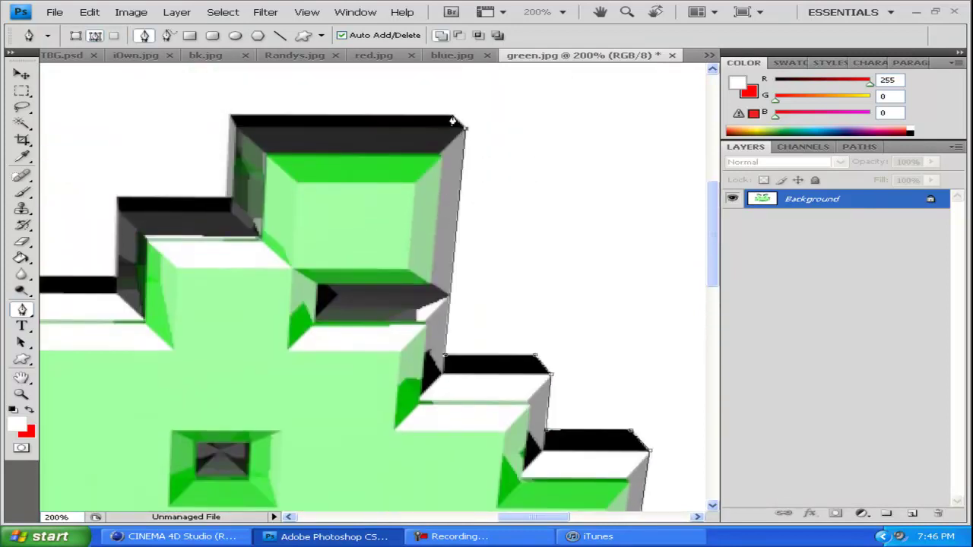
scroll(380, 120, left, 2)
scroll(312, 206, left, 3)
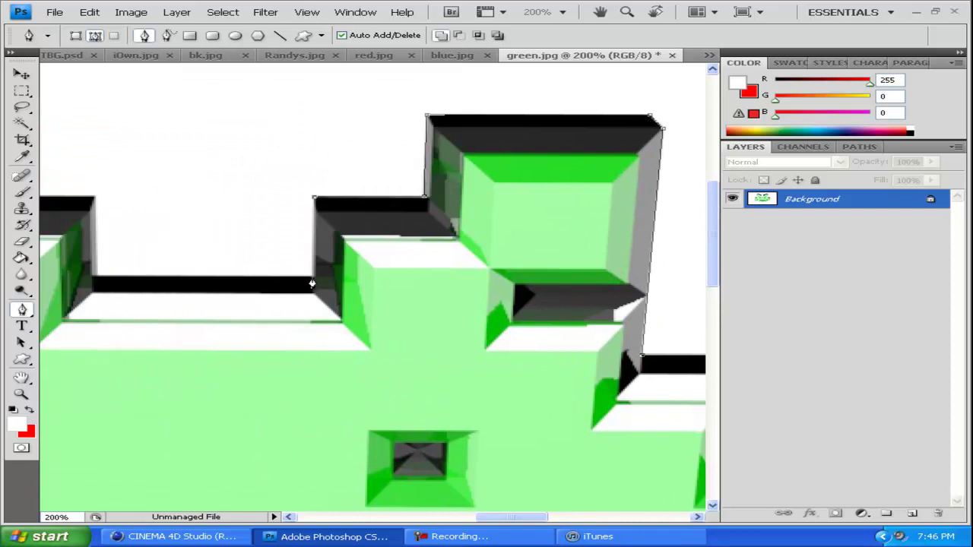
scroll(228, 277, left, 6)
scroll(342, 274, up, 2)
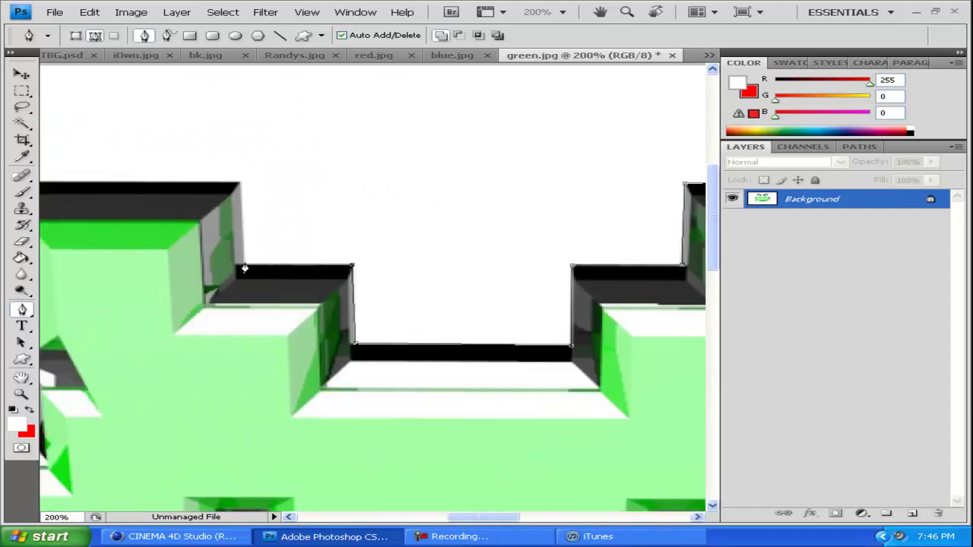
scroll(228, 193, left, 5)
scroll(228, 228, down, 2)
scroll(239, 254, down, 3)
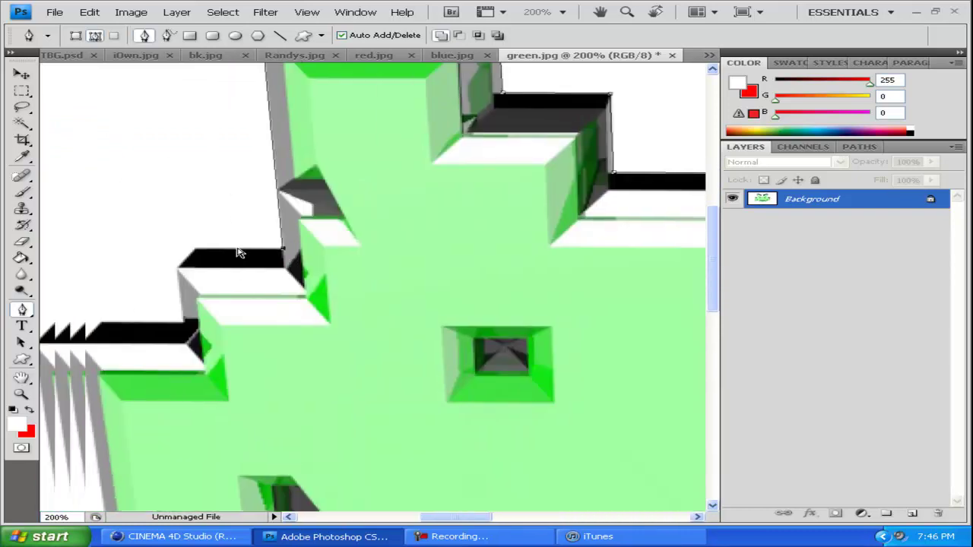
scroll(273, 254, left, 3)
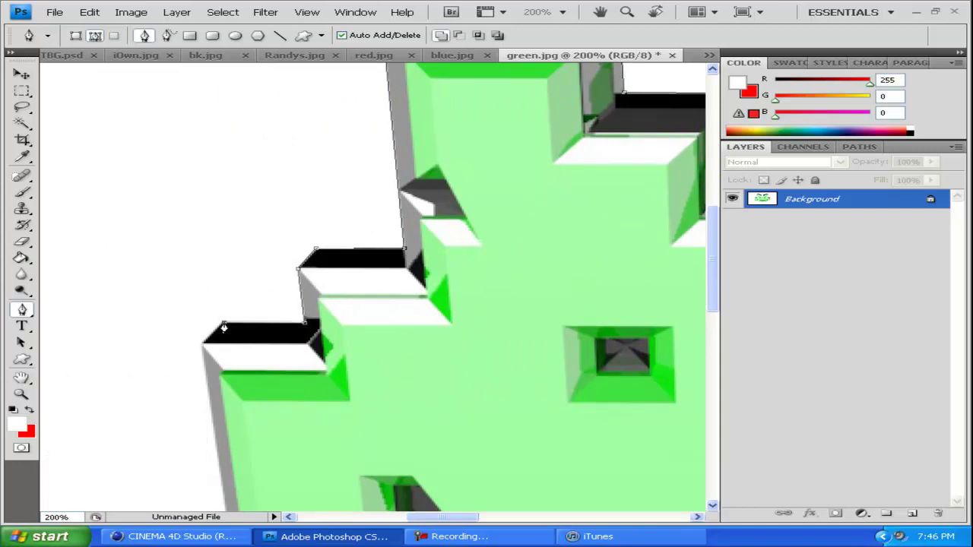
scroll(204, 347, down, 3)
scroll(228, 372, down, 3)
Fit the green image on screen and save the traced outline as a path.
key(z)
key(ctrl+0)
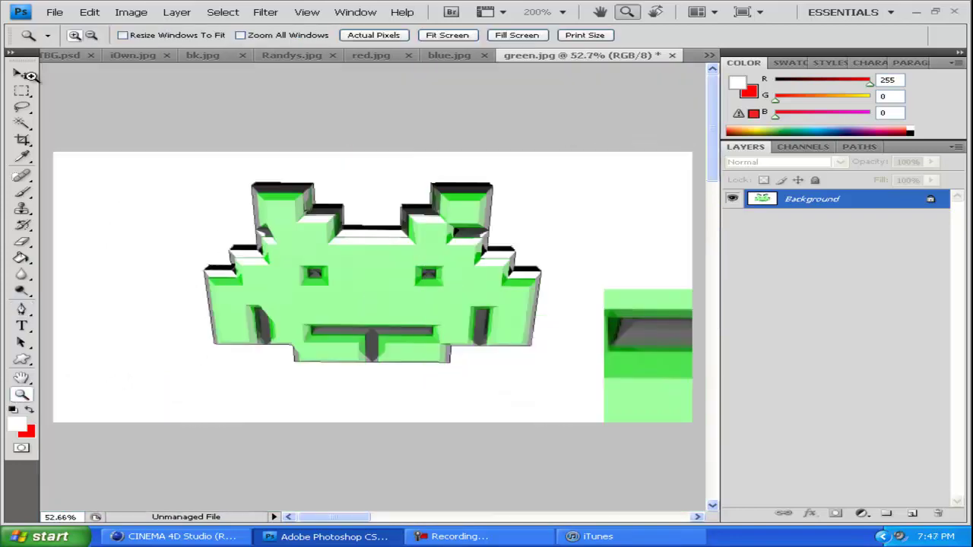
key(v)
double_click(783, 161)
Copy the path-selected green invader into YTBG.psd and move it down onto the centre column.
key(Return)
key(ctrl+Return)
key(ctrl+j)
mouse_move(577, 55)
mouse_down()
mouse_move(525, 179)
mouse_move(308, 199)
mouse_move(49, 61)
mouse_up()
click(50, 61)
key(ctrl+v)
drag(375, 191, 375, 342)
Scale the green invader to about 127% and move Layer 7 between Layers 4 and 3.
key(ctrl+t)
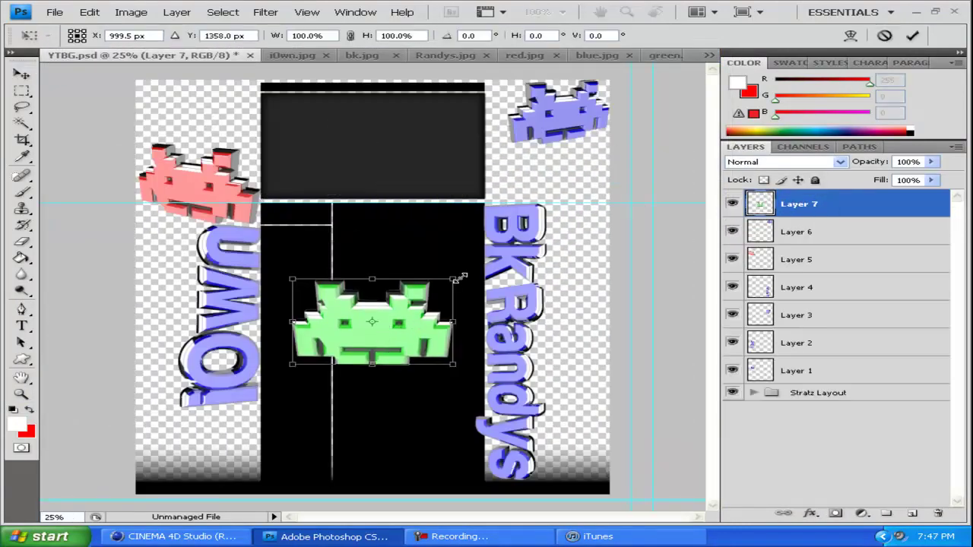
drag(459, 275, 494, 258)
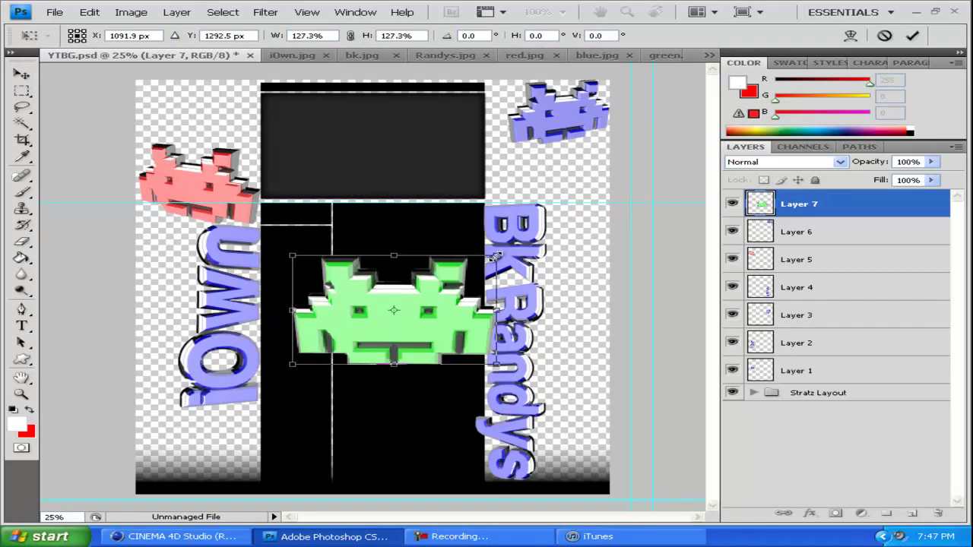
key(Return)
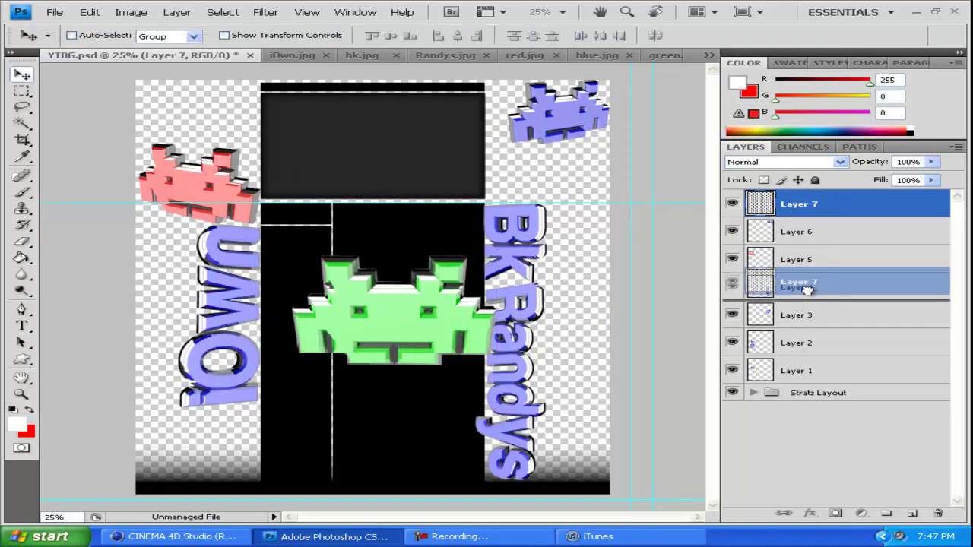
drag(798, 204, 806, 298)
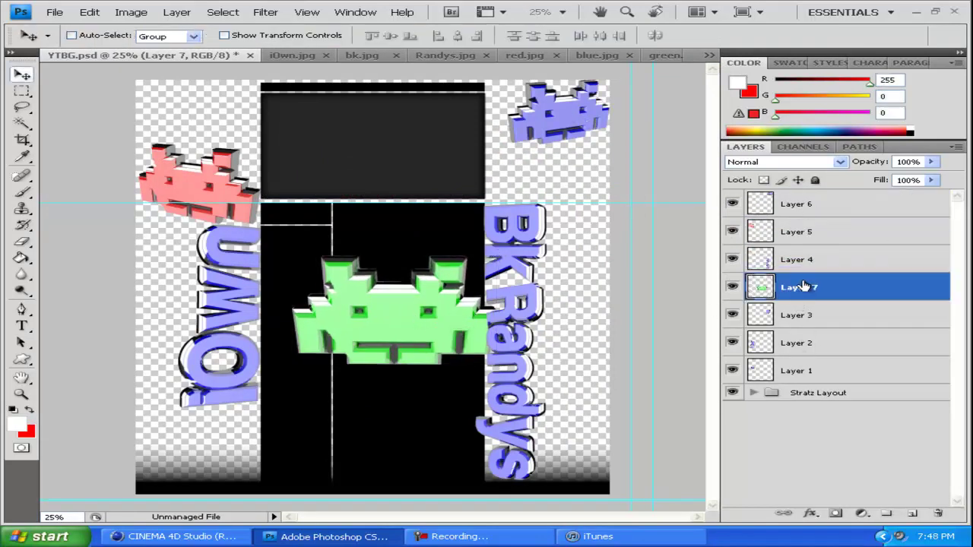
Enlarge the blue invader on Layer 6 toward the lower left.
click(799, 204)
key(ctrl+t)
drag(508, 144, 487, 162)
key(Return)
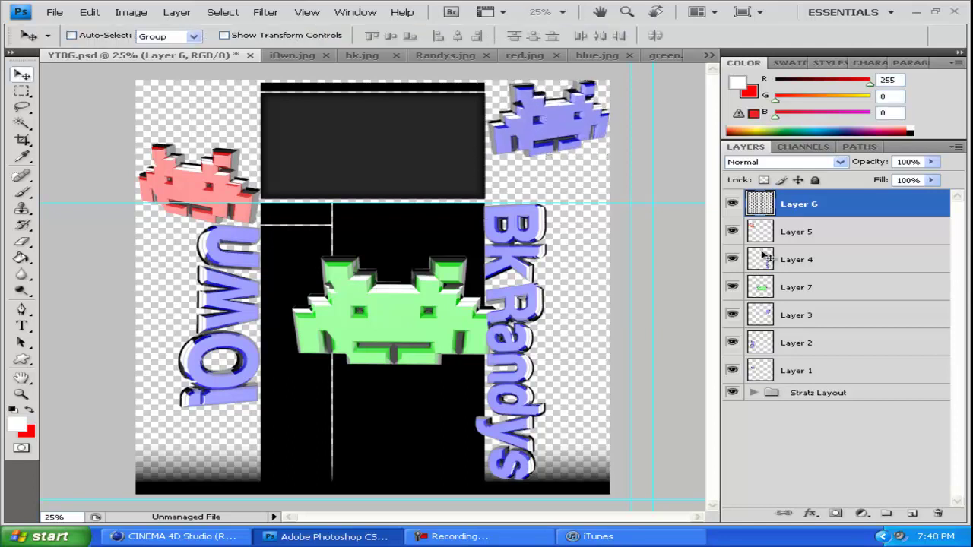
Send the green invader behind Bk Randys, tilt it about 34° into the centre column.
click(798, 288)
drag(448, 306, 578, 291)
key(ctrl+bracketleft)
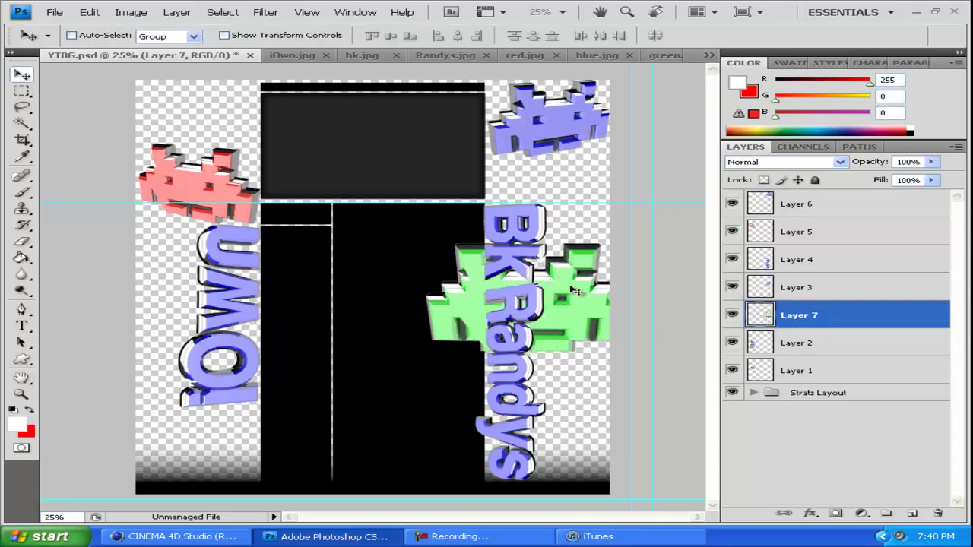
key(ctrl+t)
drag(650, 238, 658, 291)
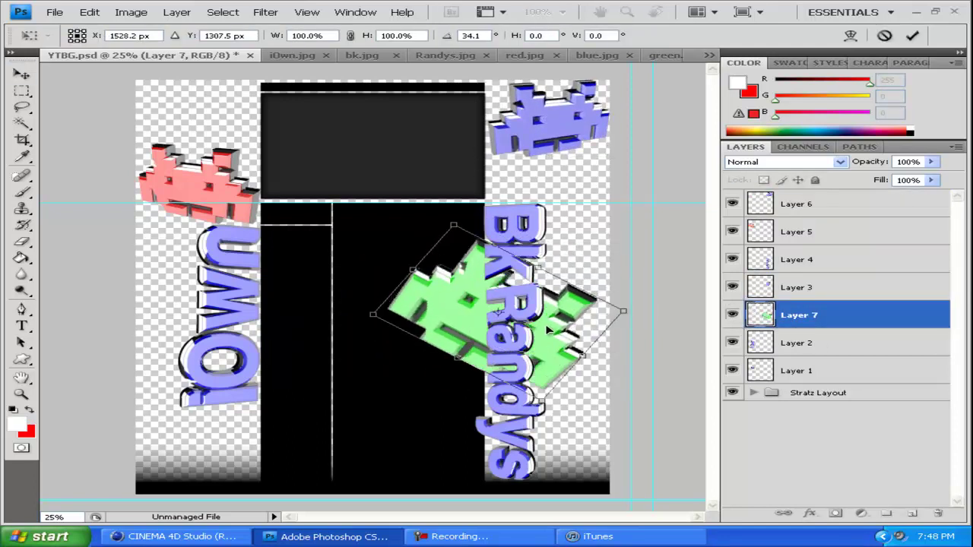
drag(548, 328, 426, 327)
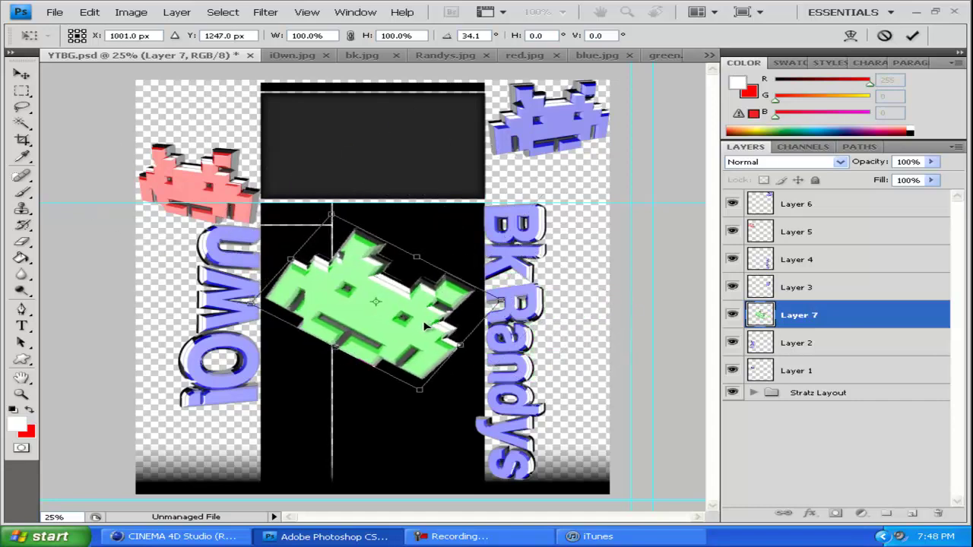
click(733, 392)
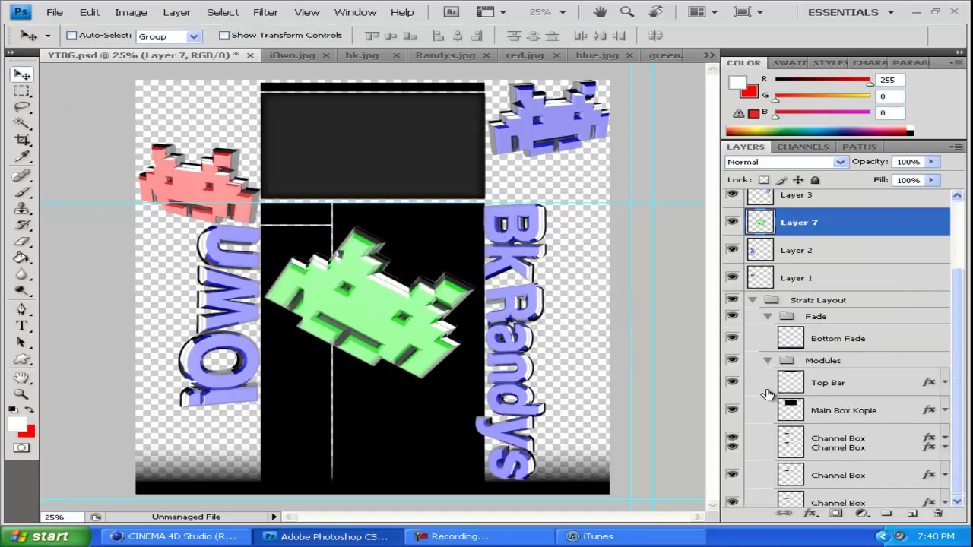
Turn on Color Overlay for Left Bar Box, Top Bar, Main Box Kopie, Channel Box and Lower Right Box.
scroll(846, 449, down, 5)
double_click(847, 449)
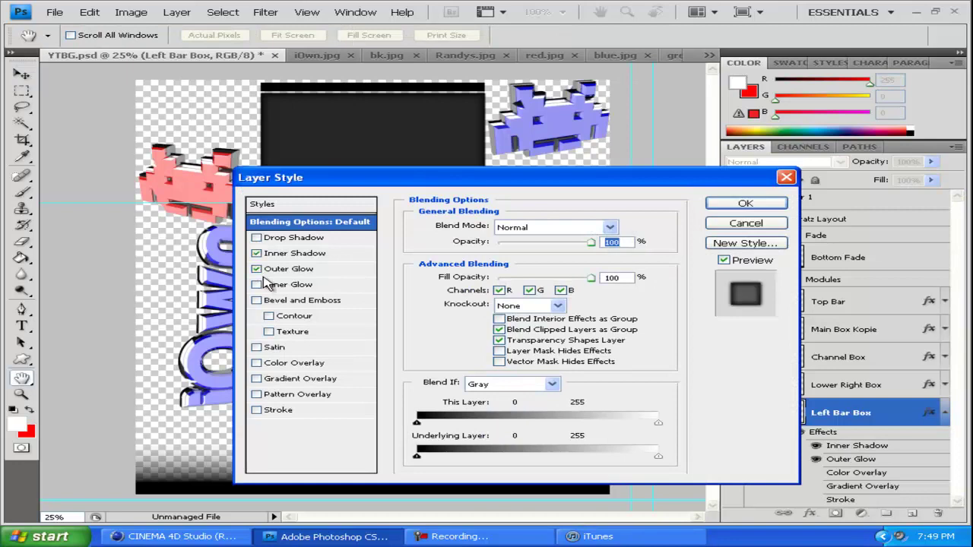
click(745, 203)
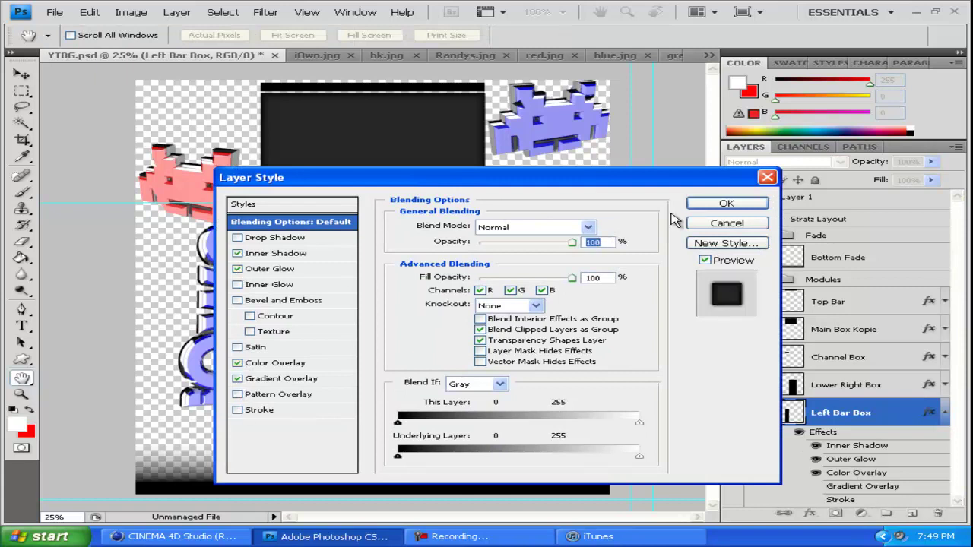
click(727, 203)
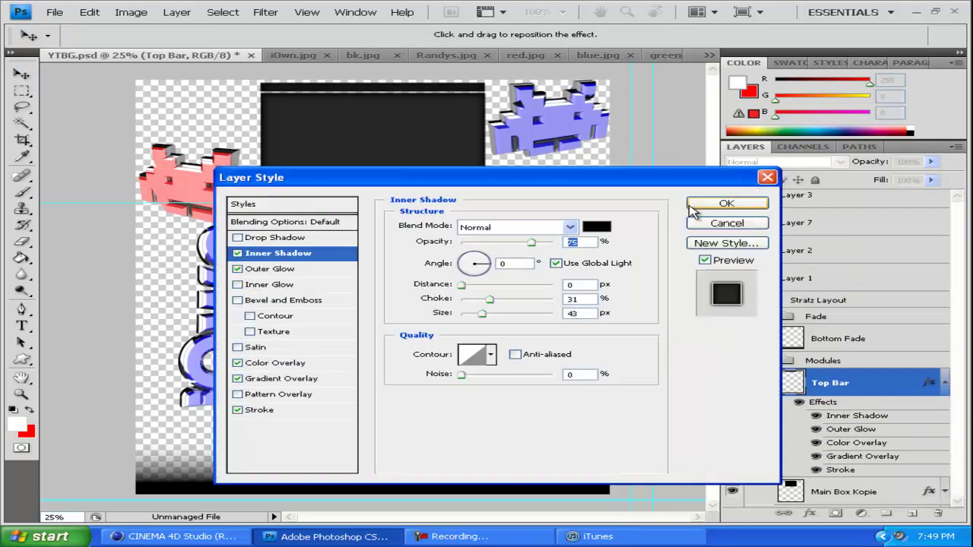
click(692, 207)
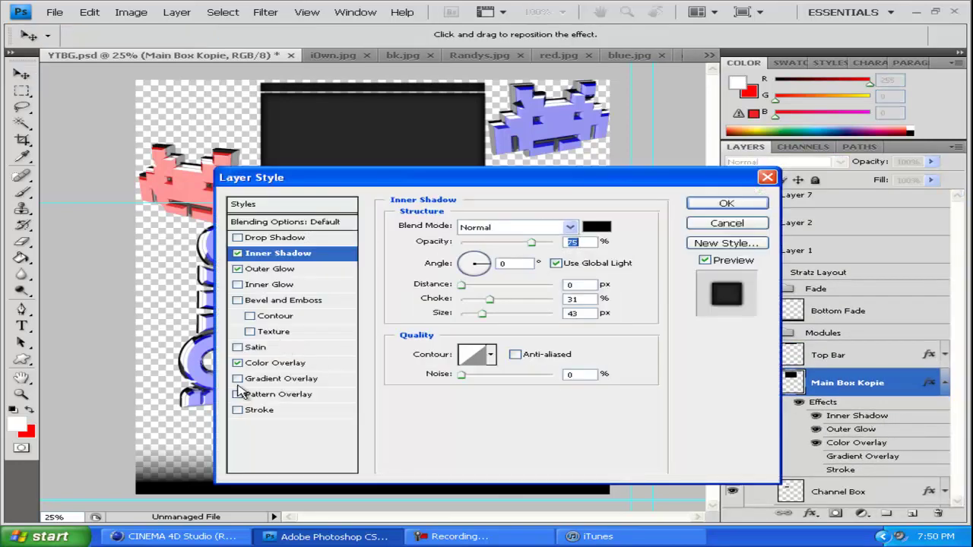
click(719, 205)
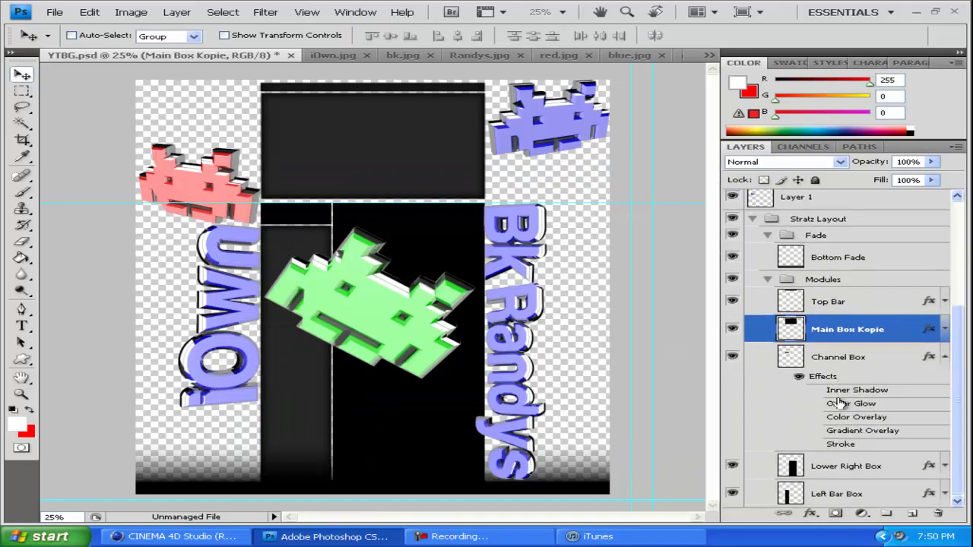
double_click(838, 403)
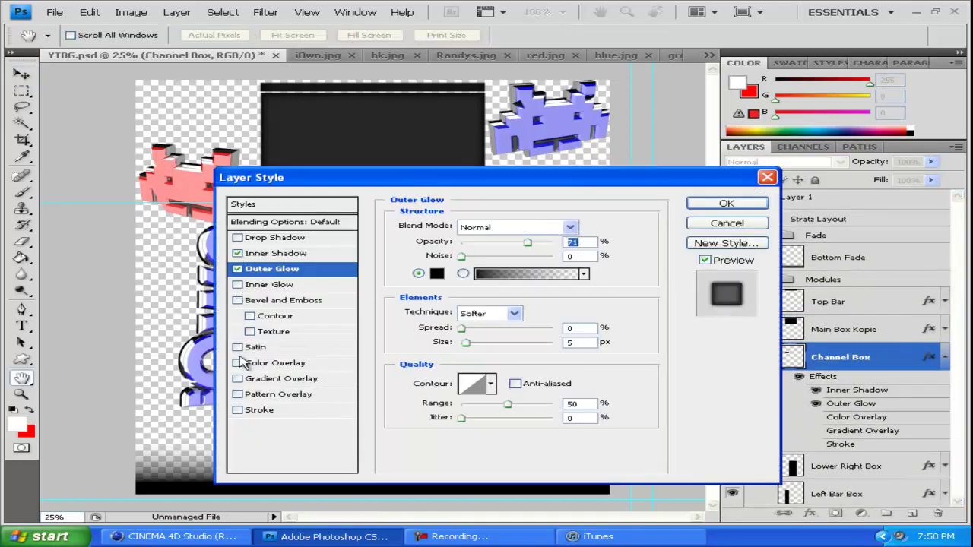
click(726, 203)
double_click(857, 417)
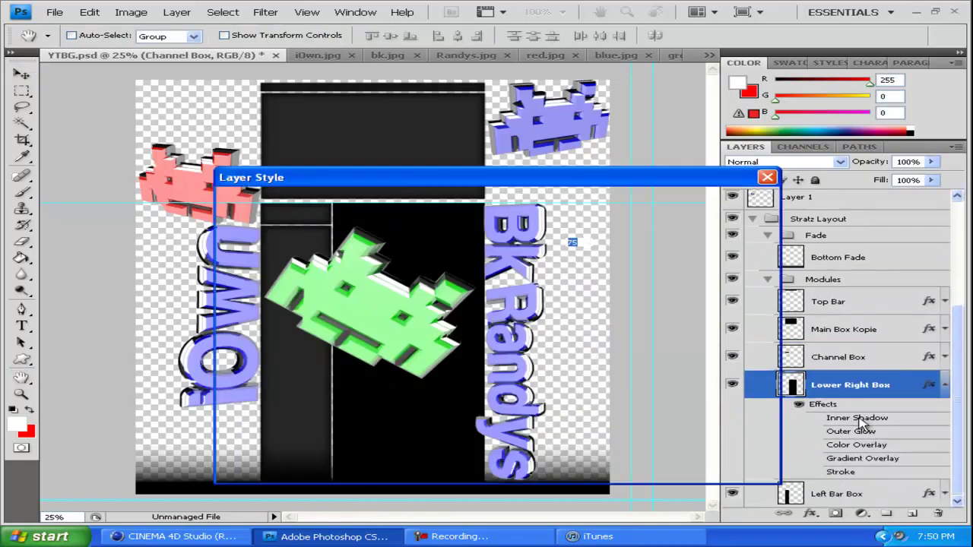
key(Return)
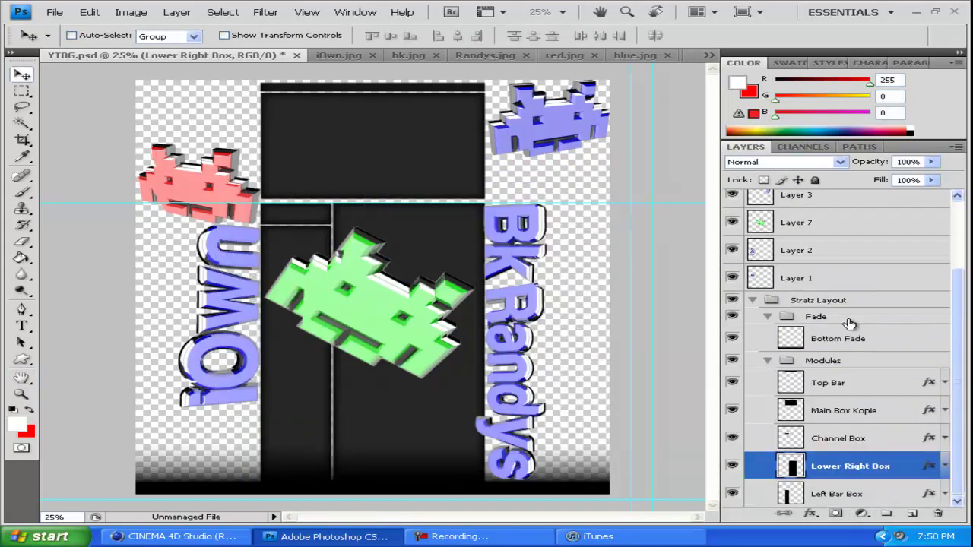
Open Lower Right Box's Color Overlay in the Stratz Layout group and try a new overlay colour.
click(753, 304)
click(753, 393)
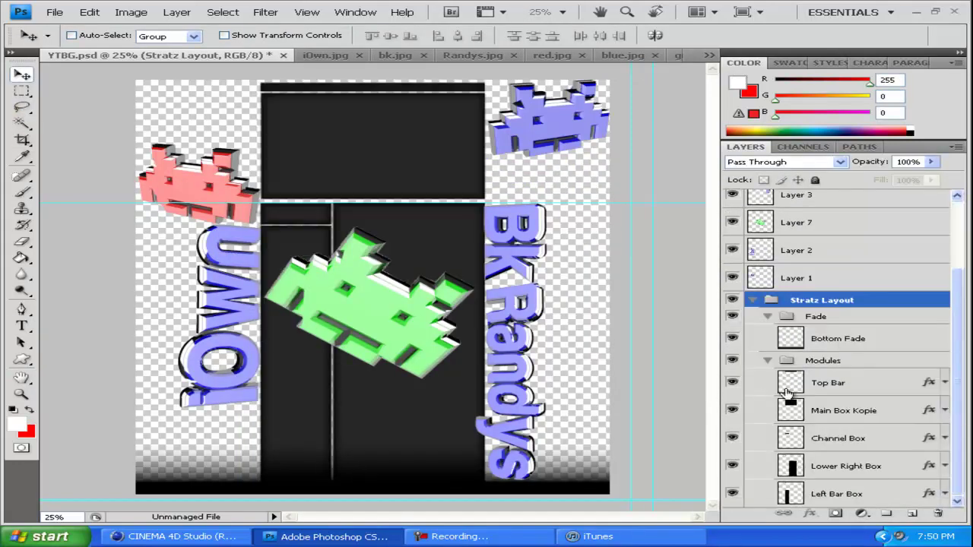
click(945, 468)
double_click(857, 445)
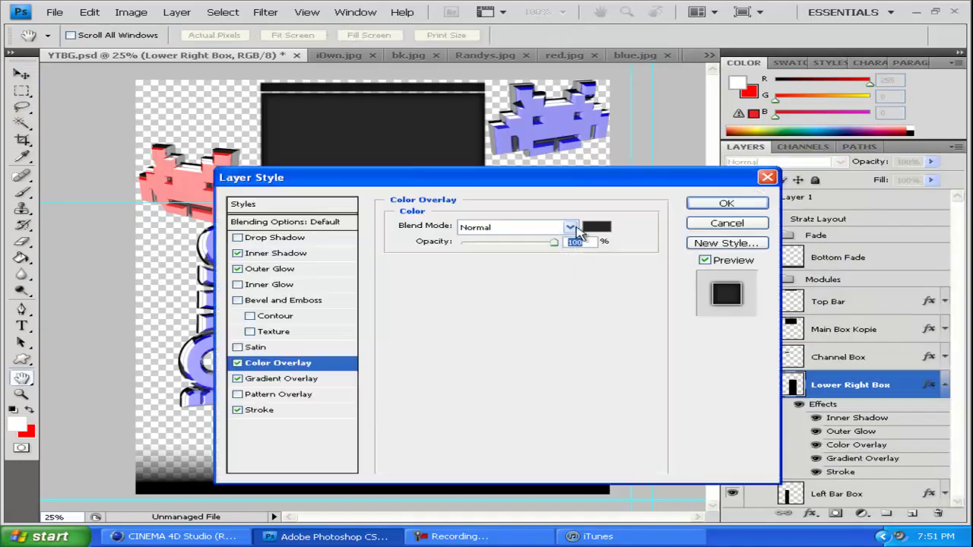
click(594, 225)
click(885, 216)
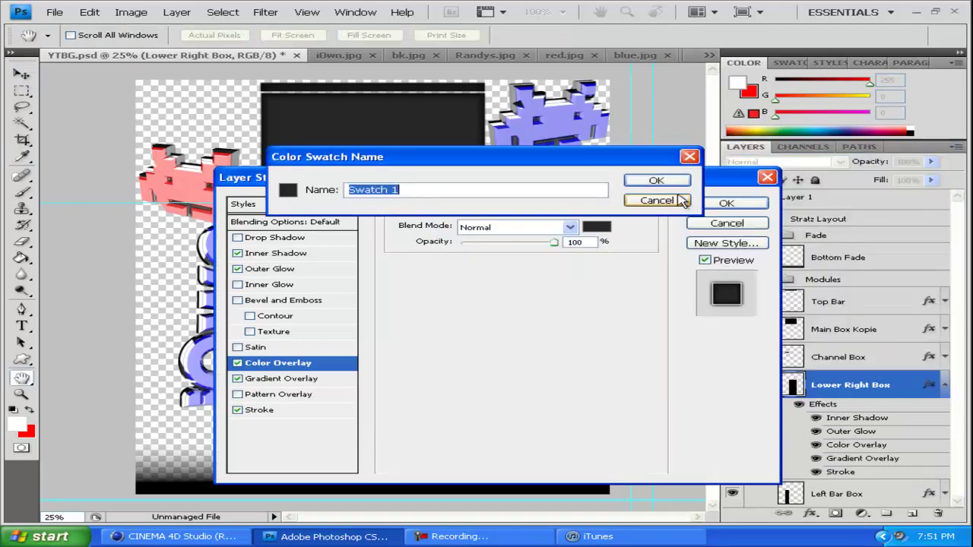
click(643, 198)
Browse the colour libraries, close the layer style without changes, and collapse the Stratz Layout group.
click(885, 240)
click(682, 171)
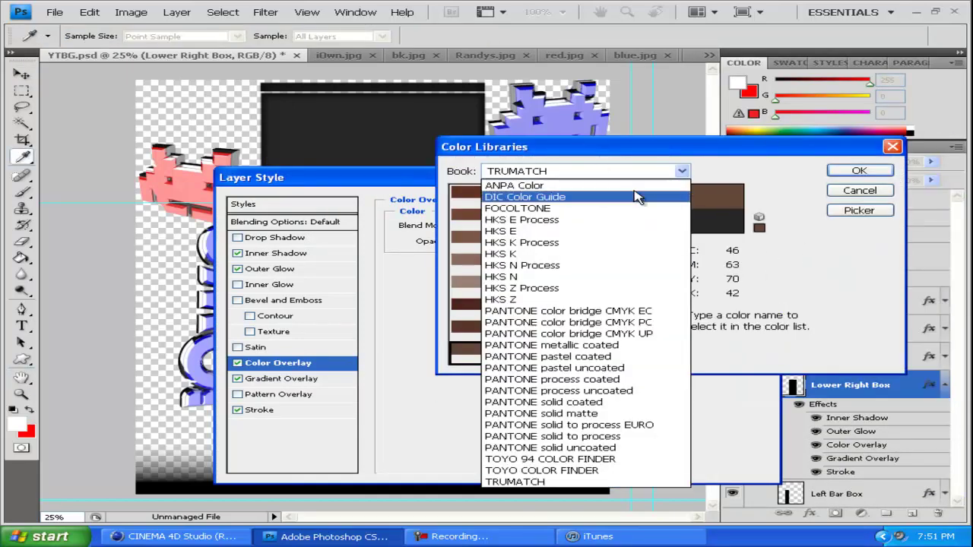
click(586, 171)
click(853, 194)
key(Escape)
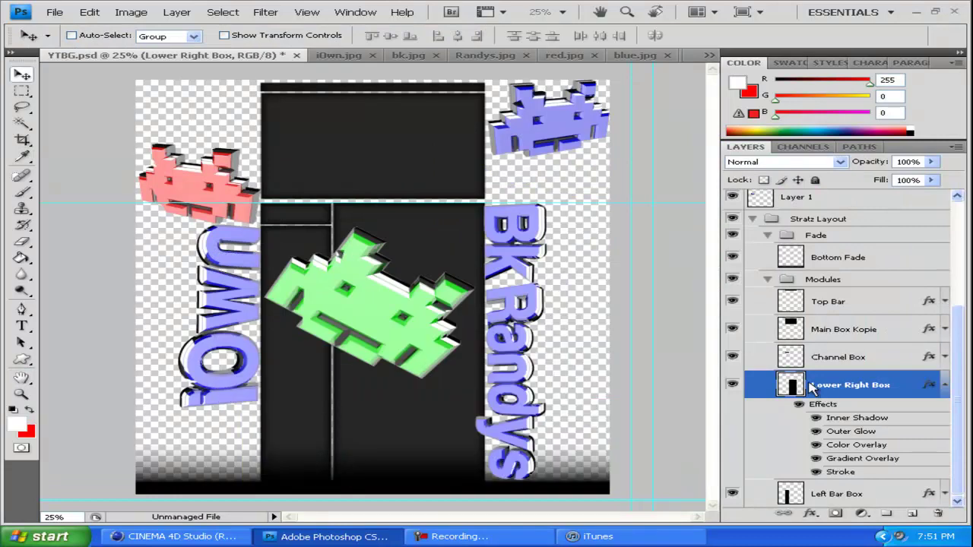
click(943, 391)
click(754, 330)
Preview the finished YTBG.psd invader and text layout in full screen mode against black.
click(456, 537)
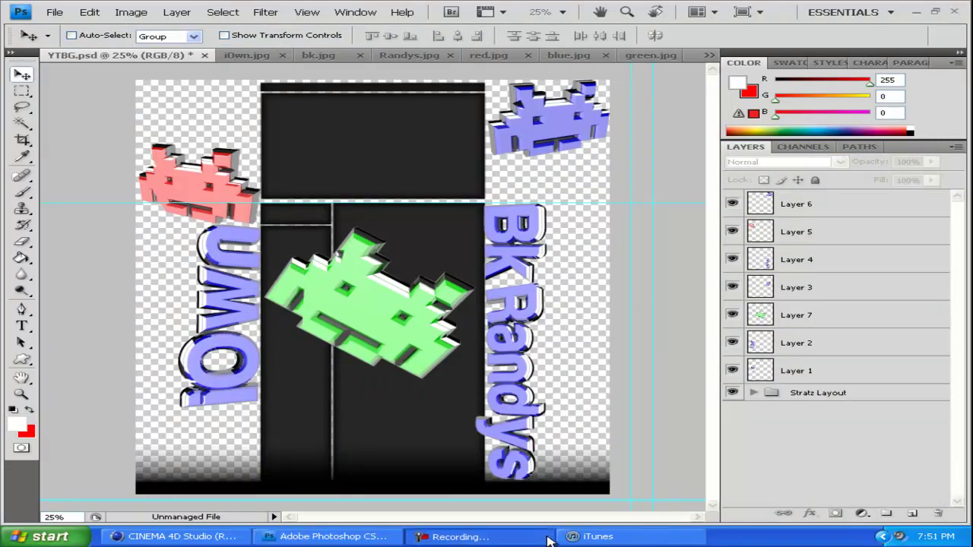